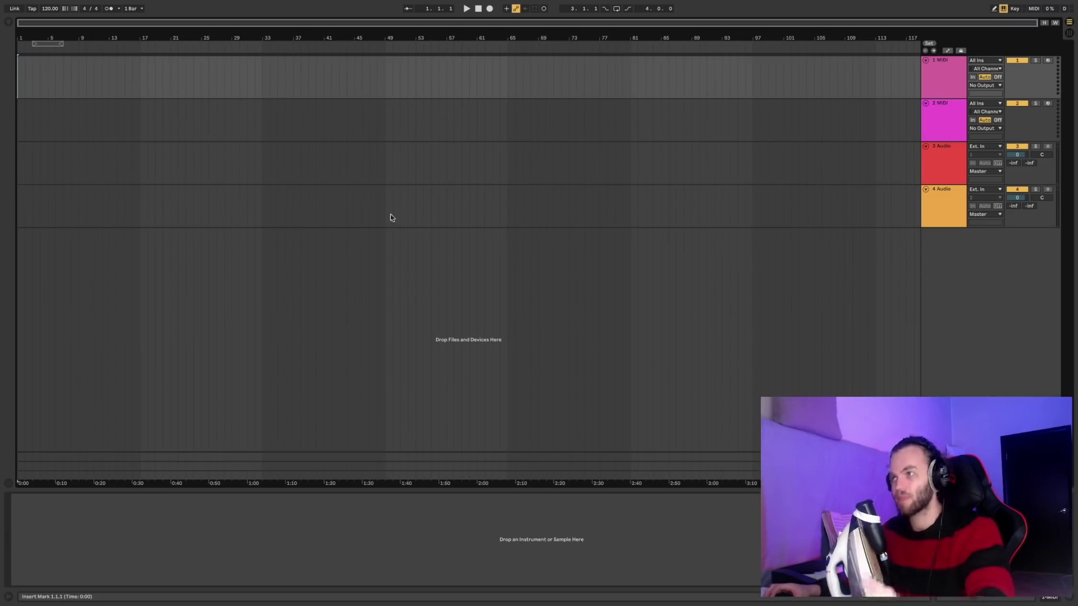
# Step: Show the browser, look through its categories and saved folders, and open the Add Folder dialog without adding anything
pyautogui.click(9, 23)
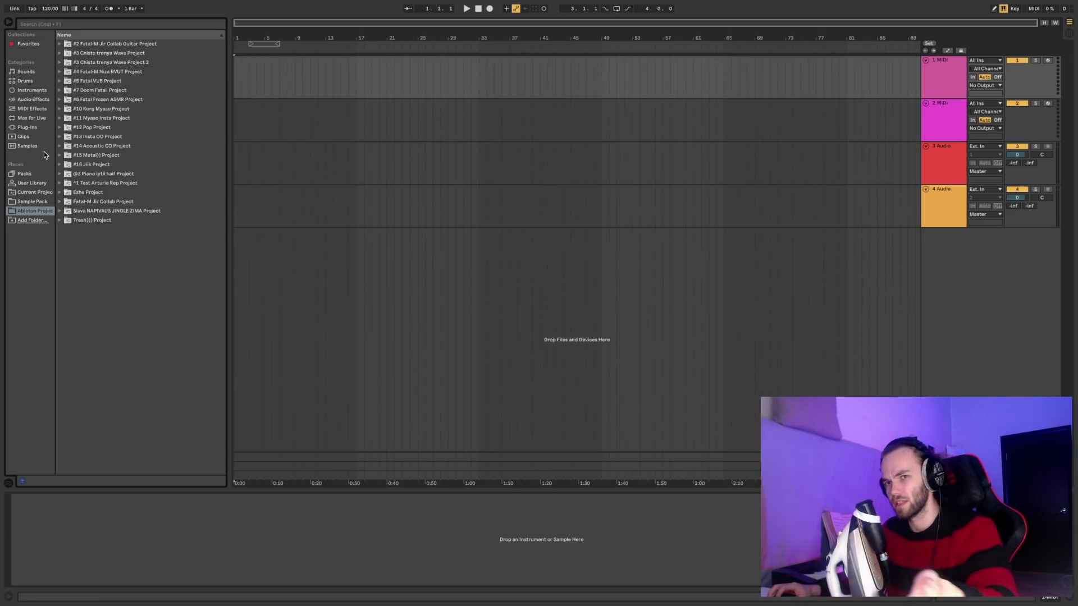
pyautogui.click(26, 99)
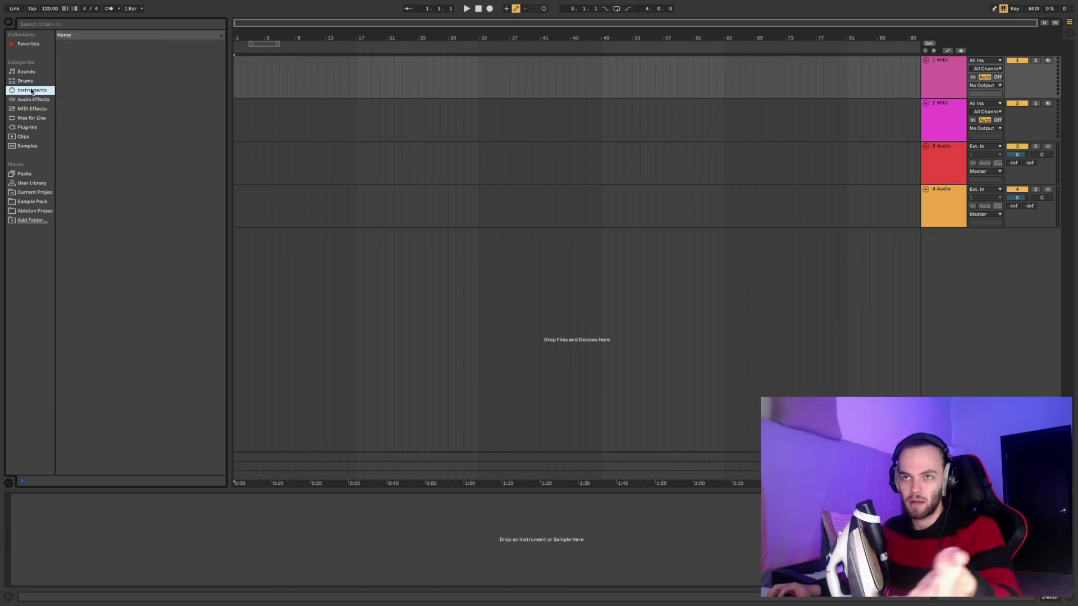
pyautogui.click(28, 109)
pyautogui.click(33, 203)
pyautogui.click(34, 211)
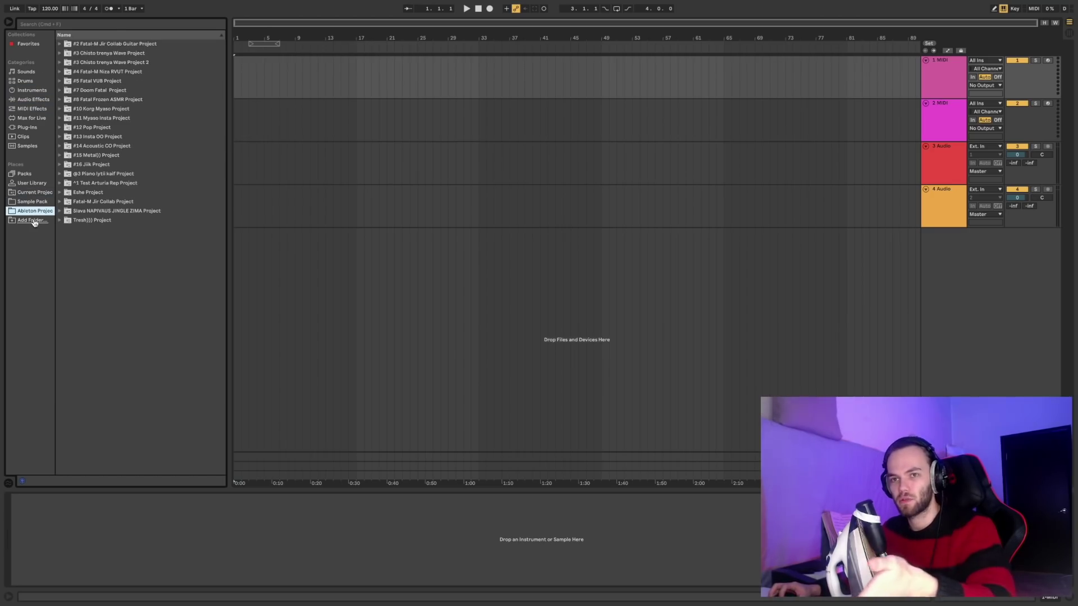
pyautogui.click(32, 220)
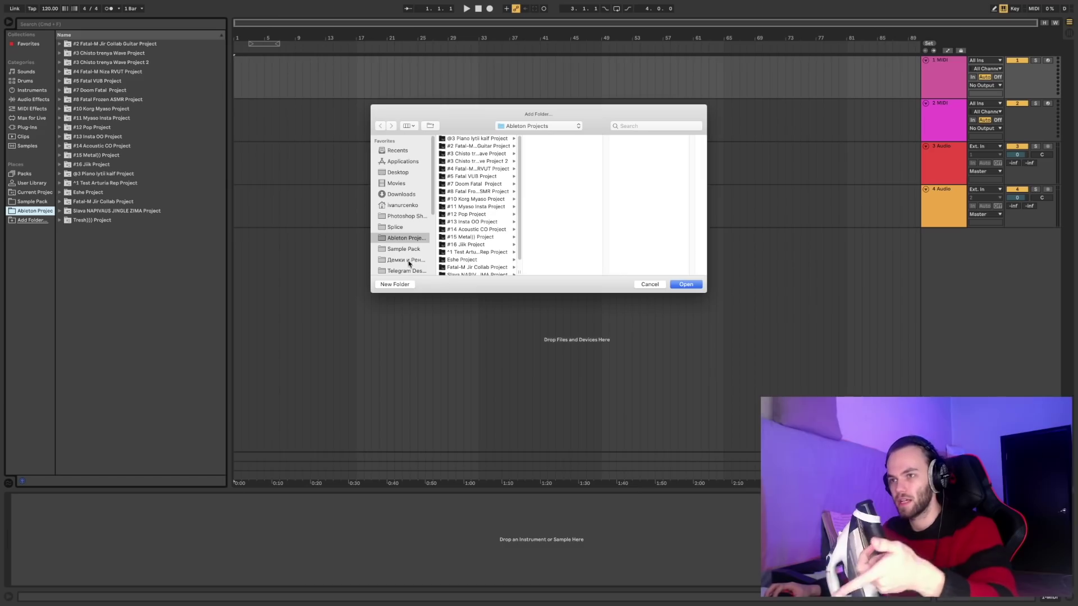
pyautogui.click(648, 284)
# Step: Examine the packs in the Sample Pack folder and the list of built-in audio effects
pyautogui.click(45, 202)
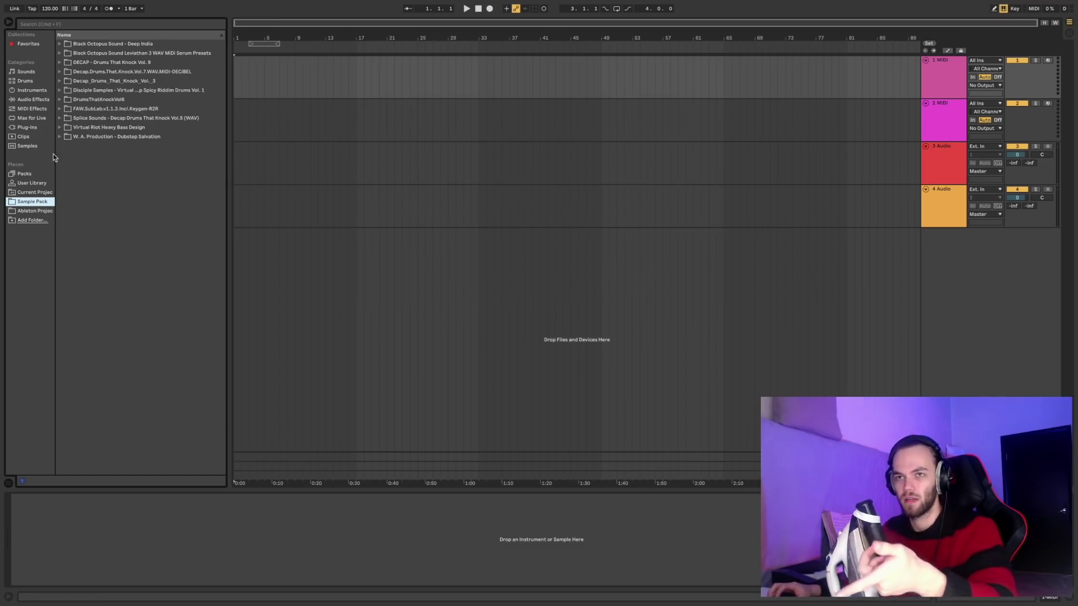
pyautogui.click(100, 52)
pyautogui.click(107, 81)
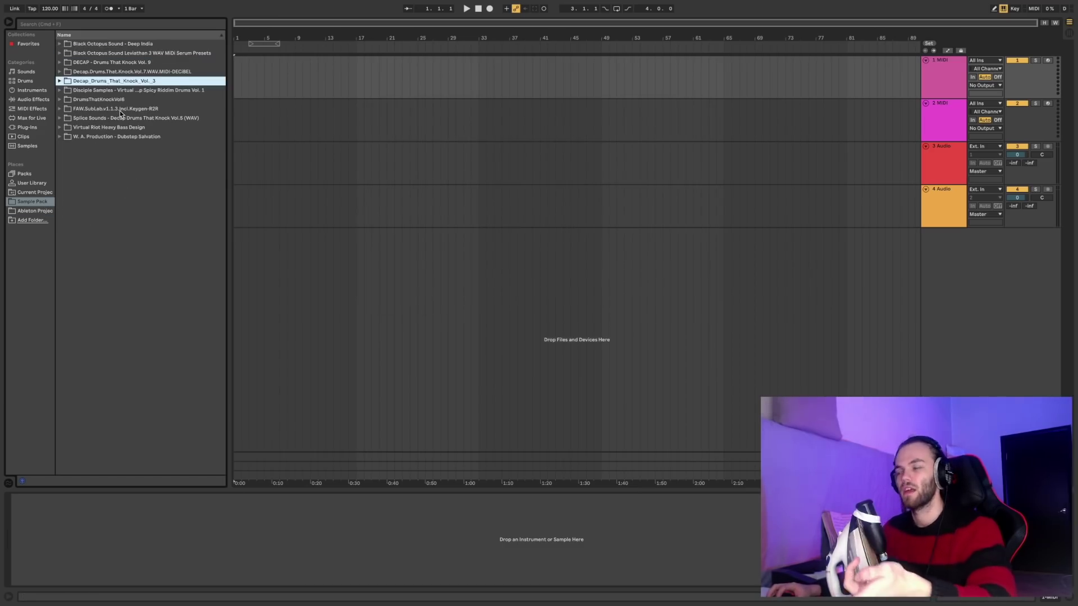
pyautogui.click(35, 99)
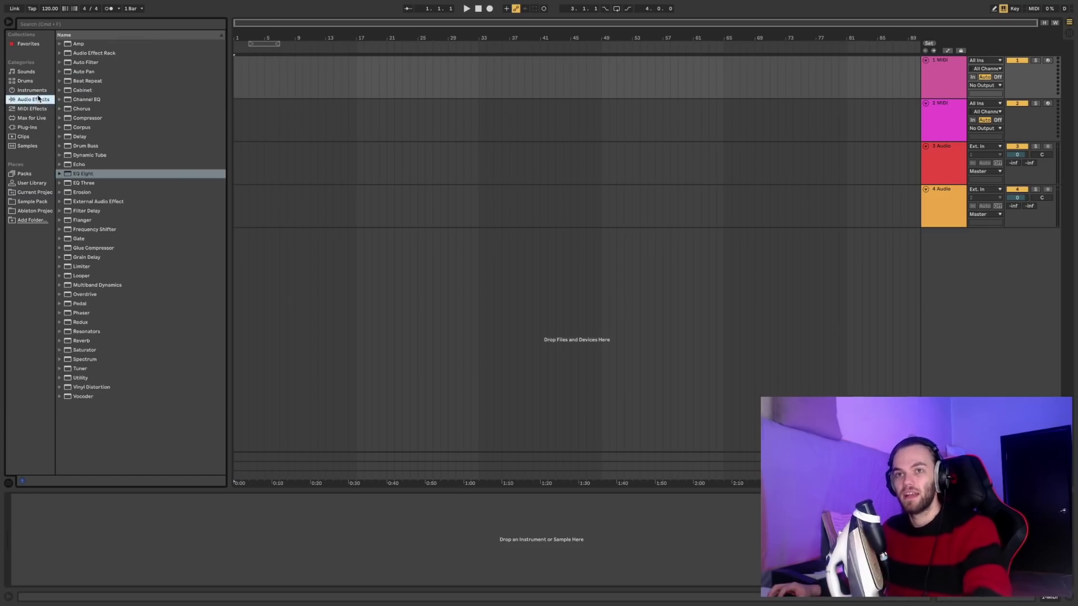
# Step: Load the Wavetable instrument onto the first MIDI track
pyautogui.click(42, 90)
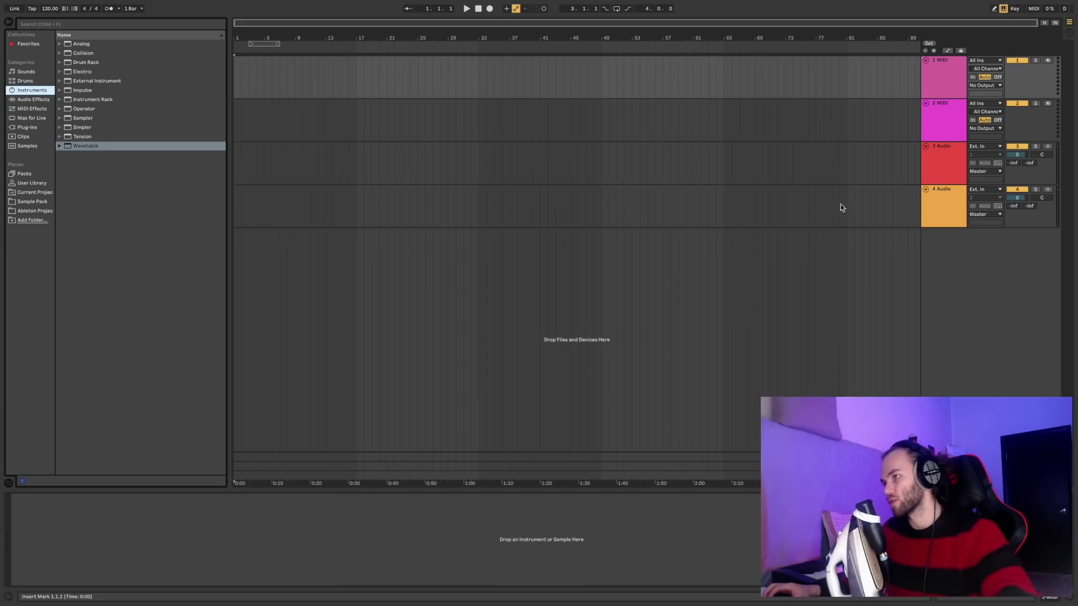
pyautogui.click(955, 110)
pyautogui.click(947, 91)
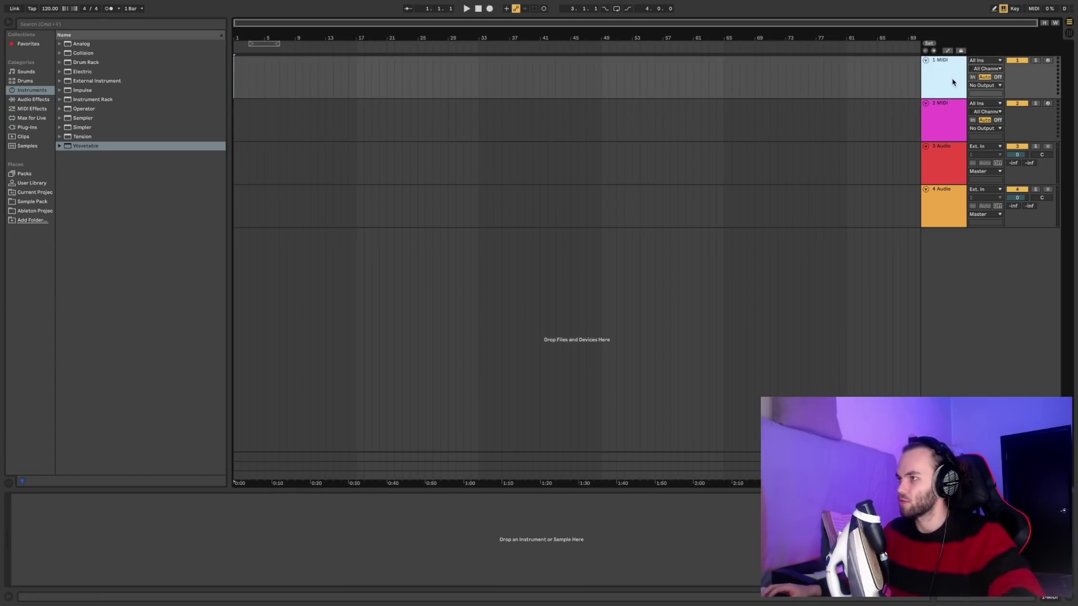
pyautogui.press('Down')
pyautogui.press('Up')
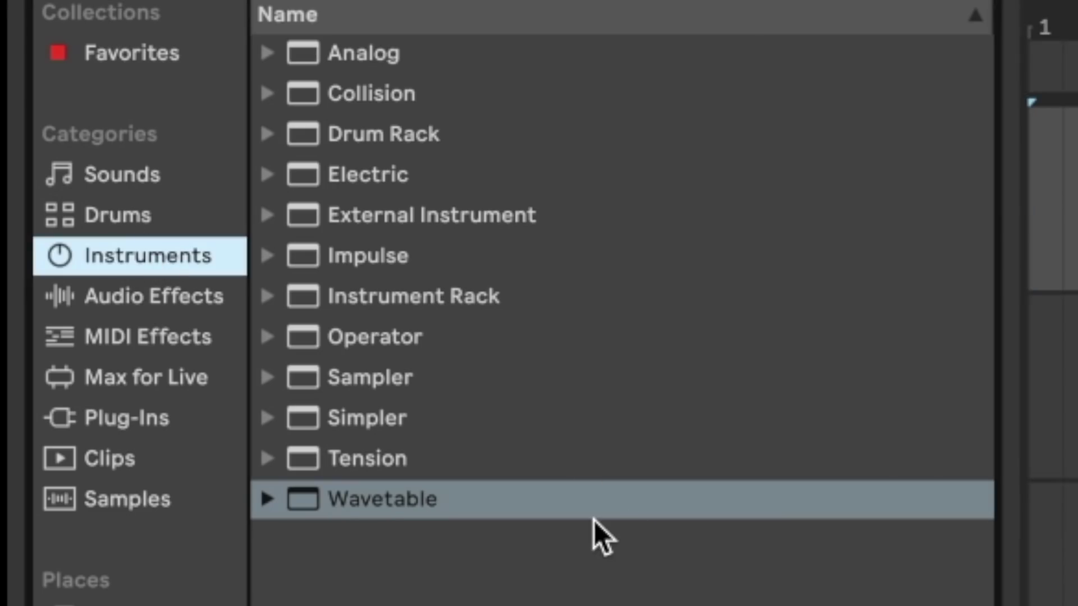
pyautogui.doubleClick(594, 508)
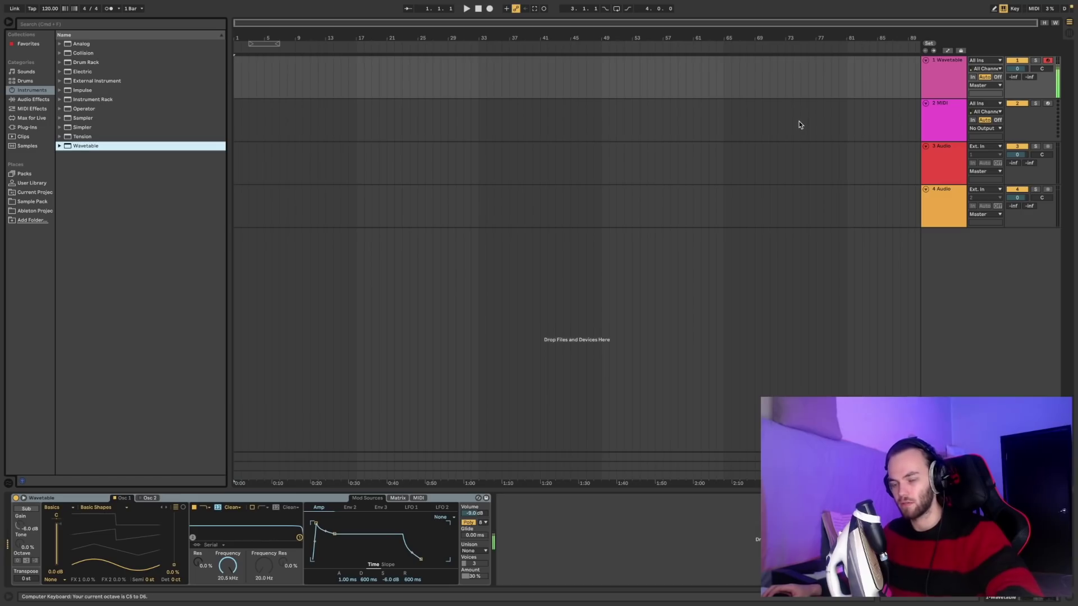
# Step: Add the Chorus, Reverb and Amp audio effects after the Wavetable instrument
pyautogui.click(33, 99)
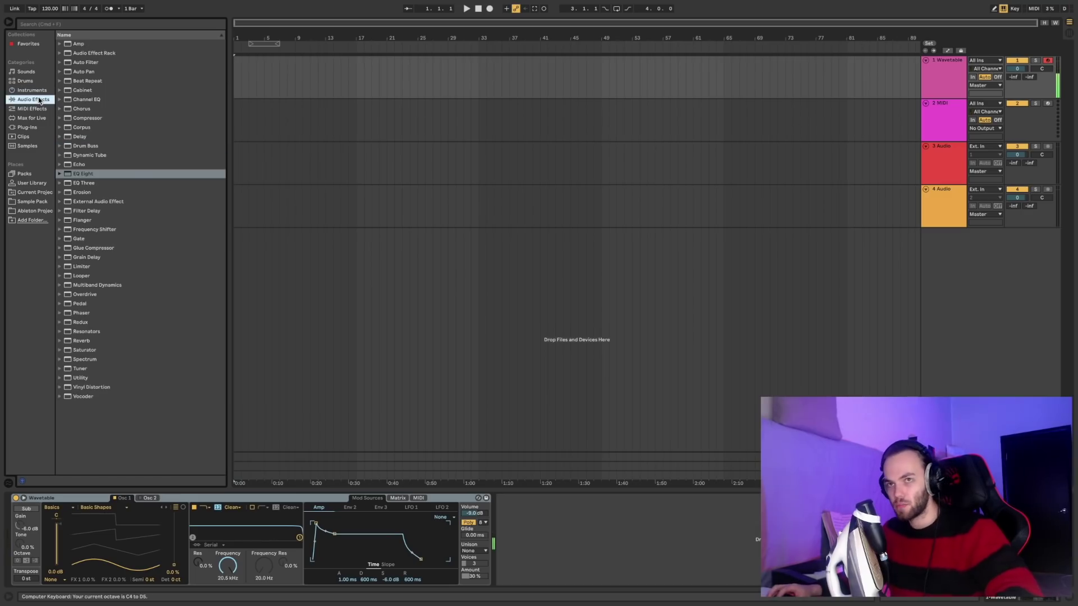
pyautogui.doubleClick(100, 111)
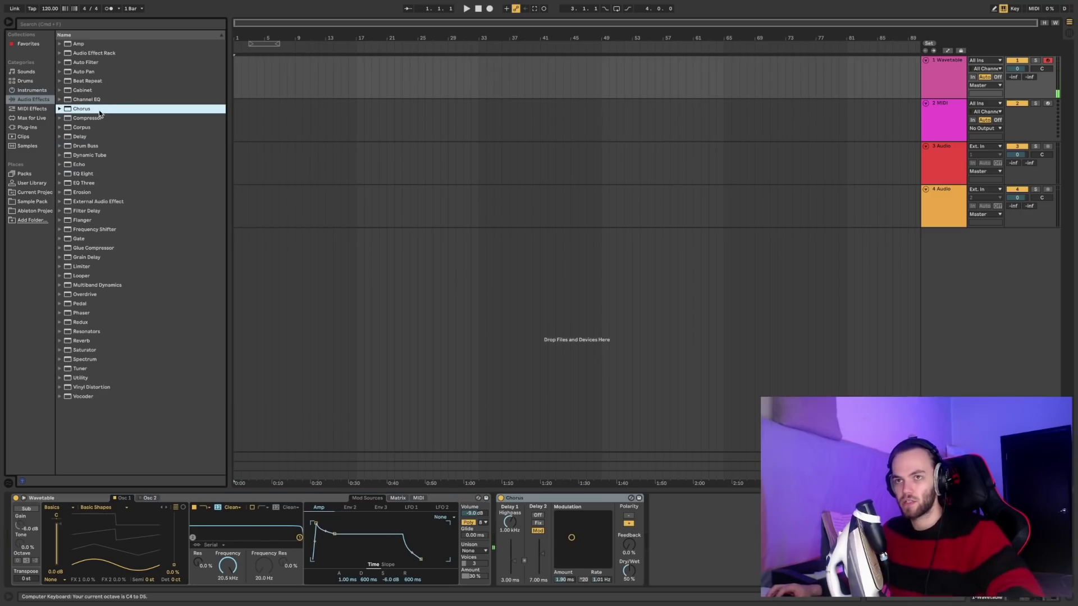
pyautogui.doubleClick(96, 341)
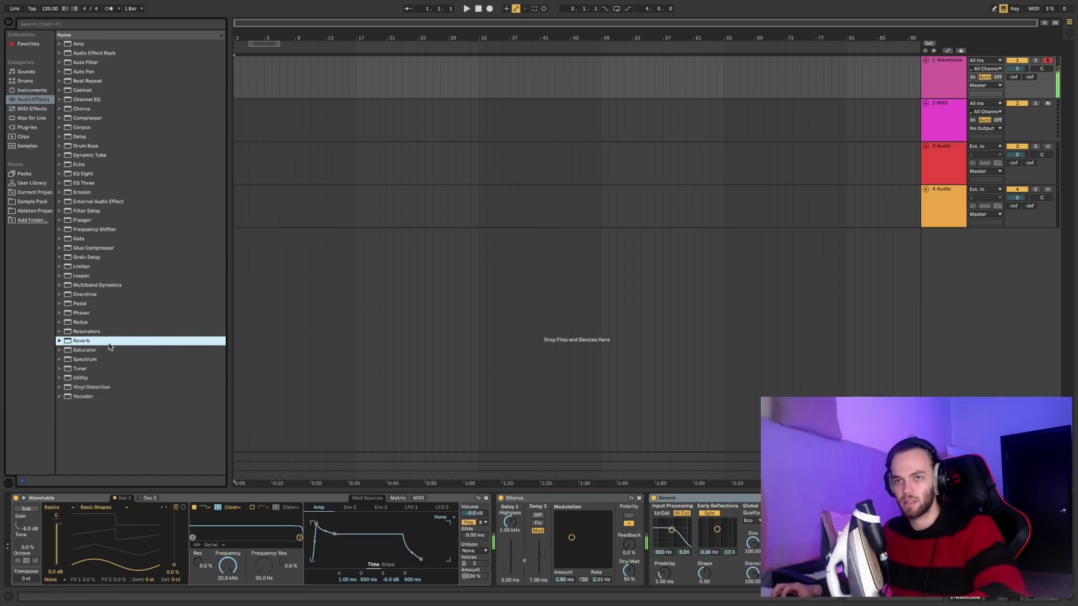
pyautogui.click(94, 230)
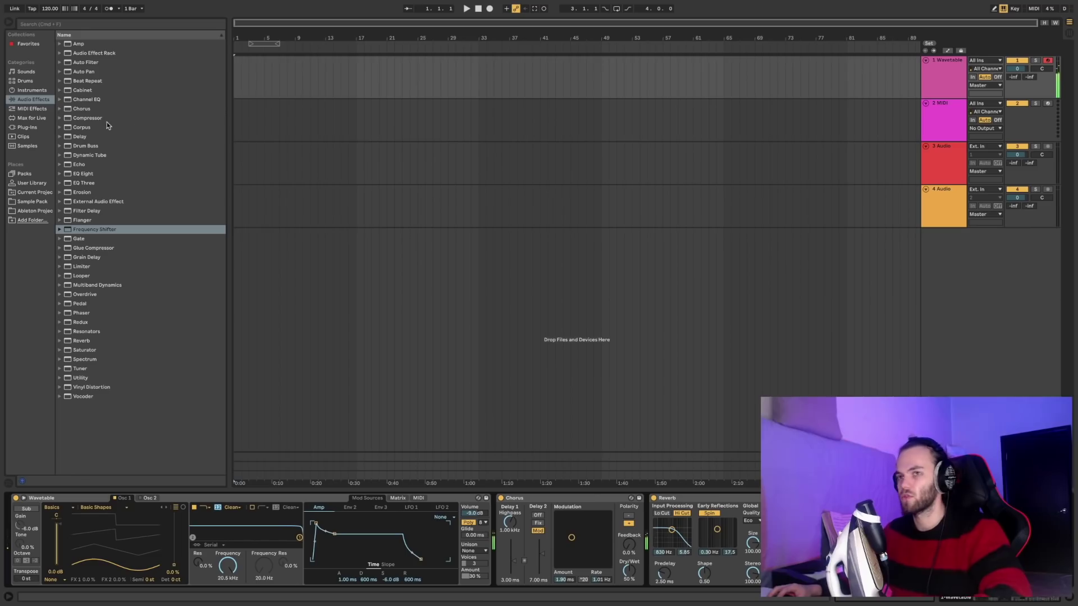
pyautogui.doubleClick(93, 44)
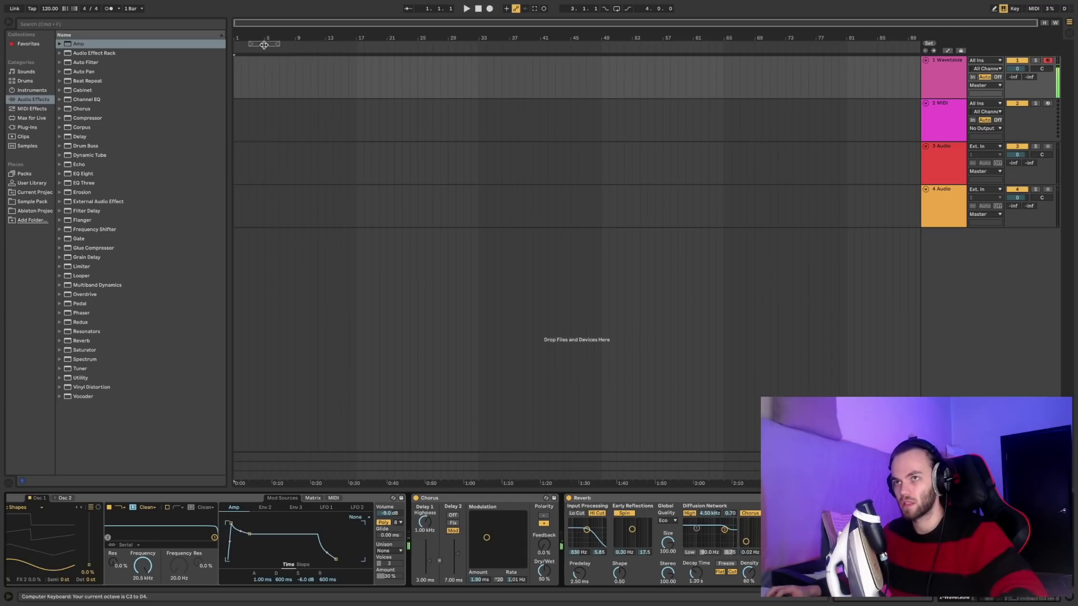
# Step: Move the four-bar loop to start at bar 1 and record a C3 note clip on the Wavetable track
pyautogui.moveTo(259, 47); pyautogui.dragTo(244, 47)
pyautogui.click(491, 9)
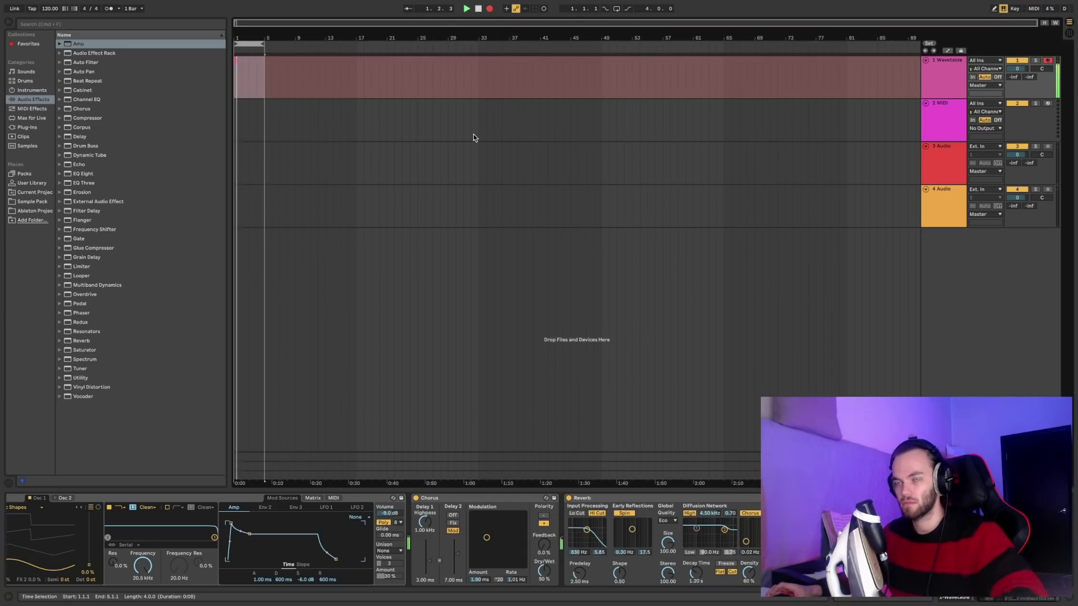
pyautogui.press('space')
pyautogui.moveTo(285, 503); pyautogui.dragTo(171, 508)
pyautogui.press('space')
pyautogui.press('space')
pyautogui.click(245, 60)
pyautogui.moveTo(245, 60); pyautogui.dragTo(267, 61)
pyautogui.press('space')
# Step: Freeze the Wavetable track and paste two bars of its clip as audio at bar 1 of the audio track below
pyautogui.rightClick(939, 69)
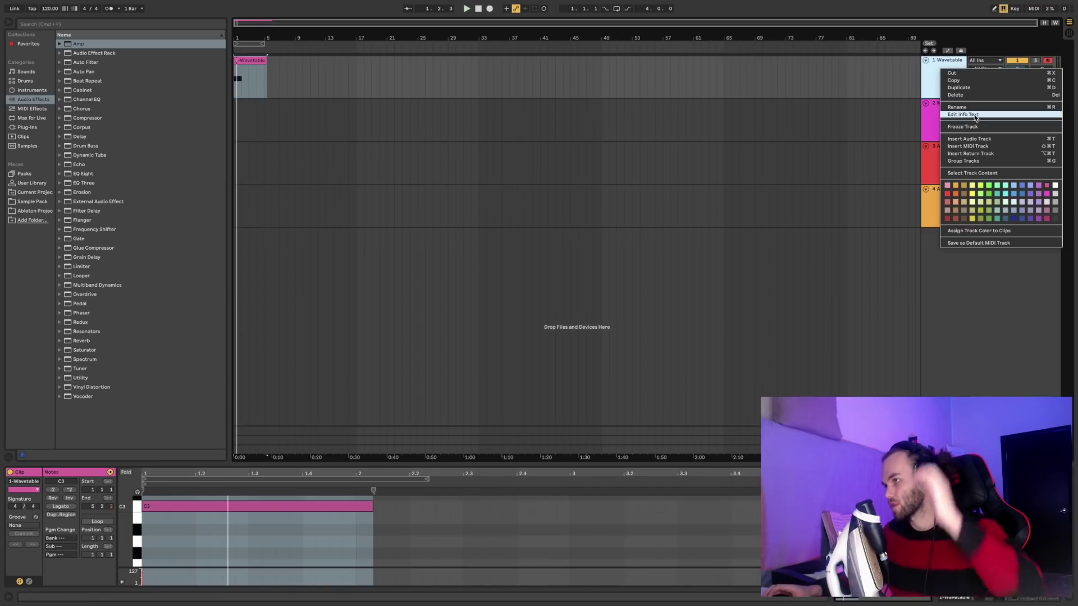
pyautogui.click(983, 125)
pyautogui.click(235, 113)
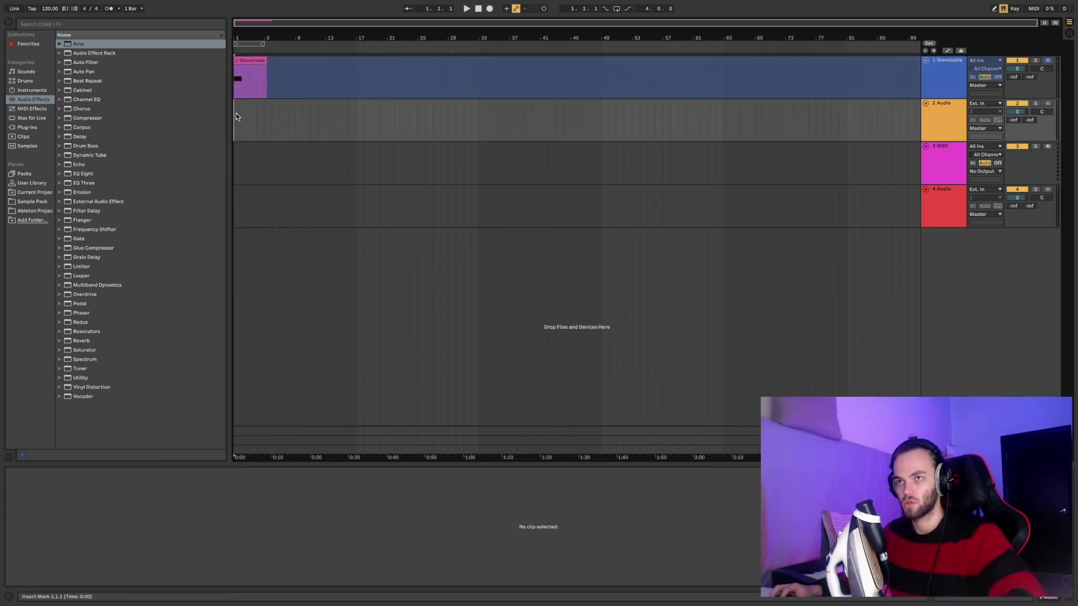
pyautogui.press('super+v')
pyautogui.scroll(5, 241, 133)
pyautogui.scroll(4, 240, 135)
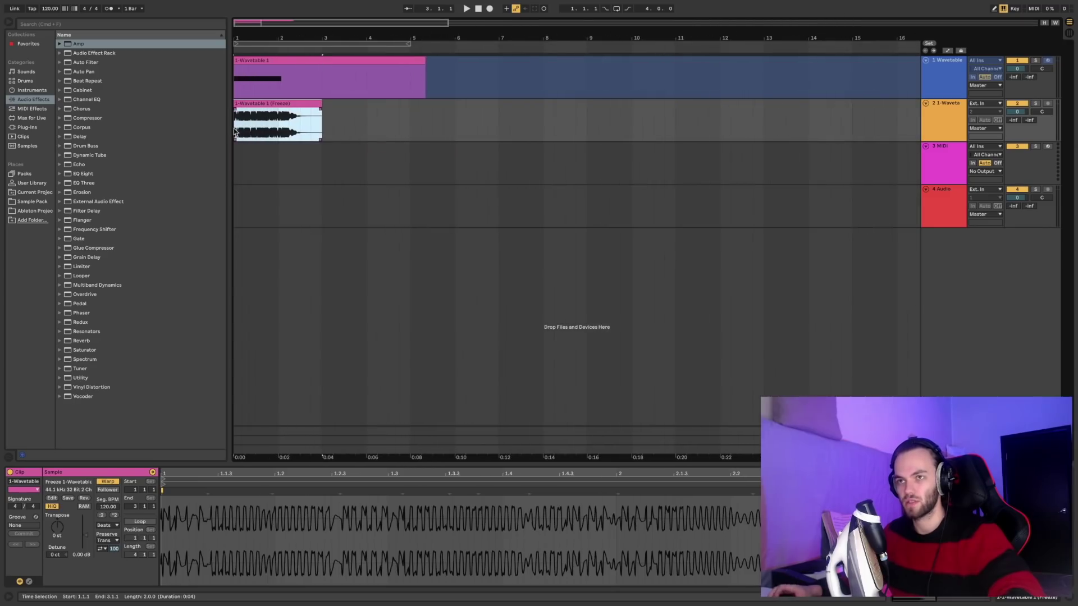
# Step: Solo the track with the frozen audio, play it, and try transposing the clip to 34 semitones
pyautogui.click(931, 138)
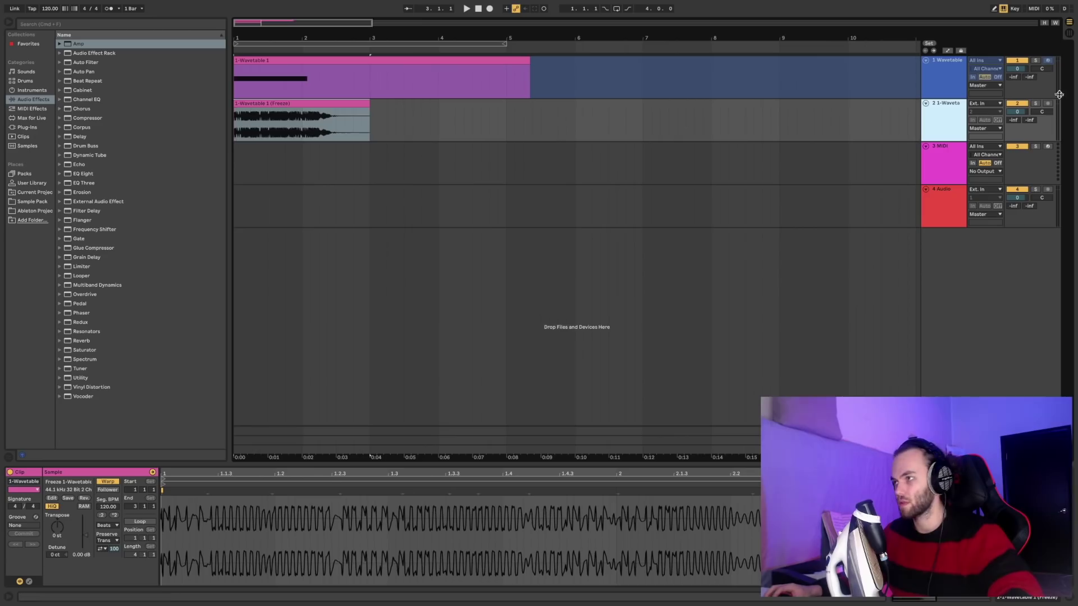
pyautogui.click(1035, 103)
pyautogui.press('space')
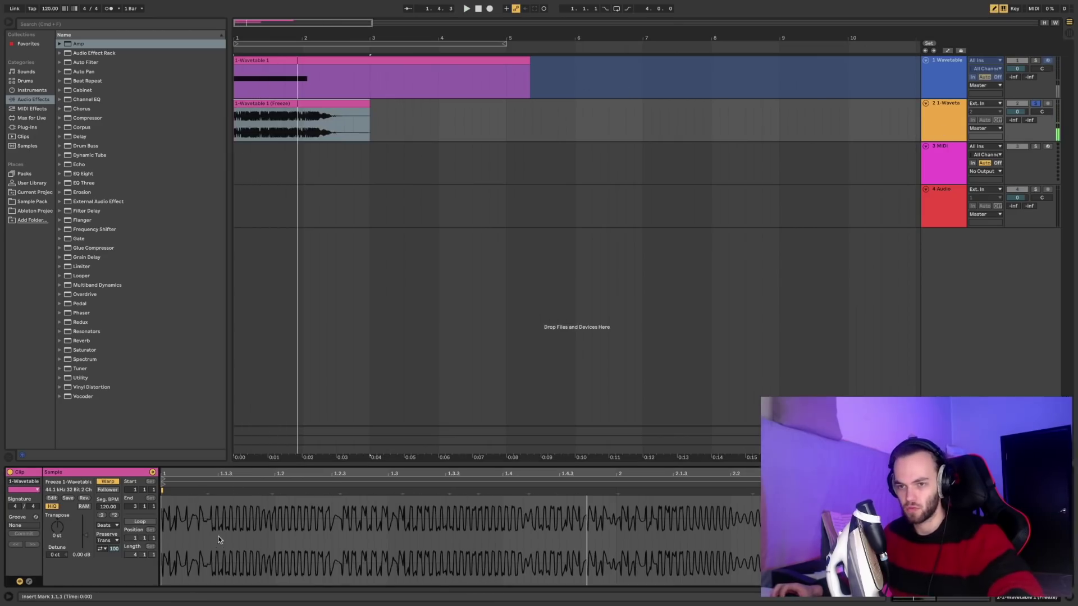
pyautogui.moveTo(56, 526); pyautogui.dragTo(57, 528)
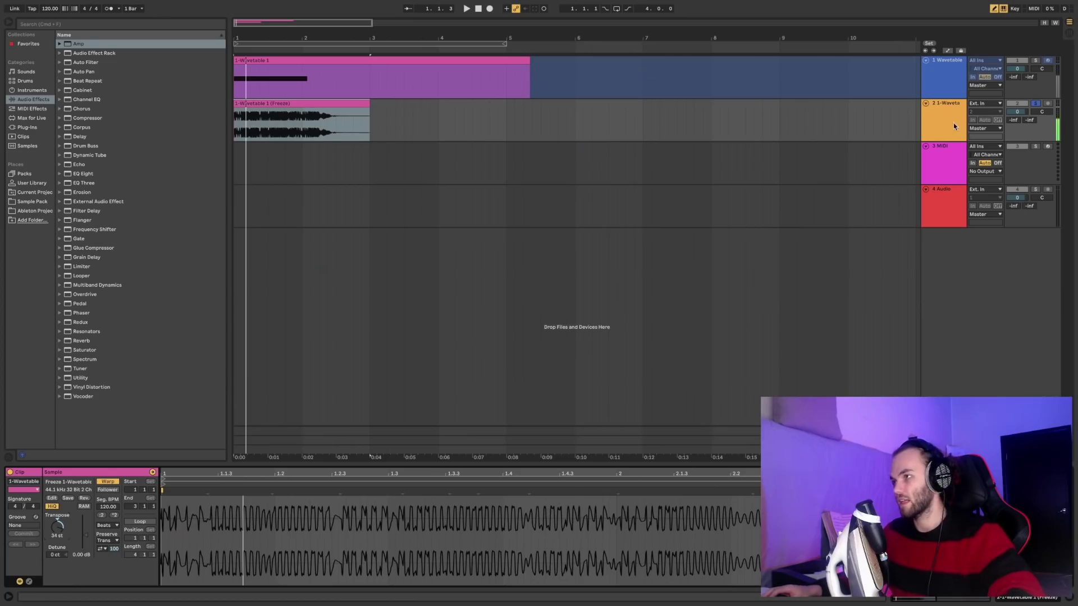
# Step: Add a Reverb to the frozen audio track, play it back, and check the clip and device views
pyautogui.doubleClick(953, 122)
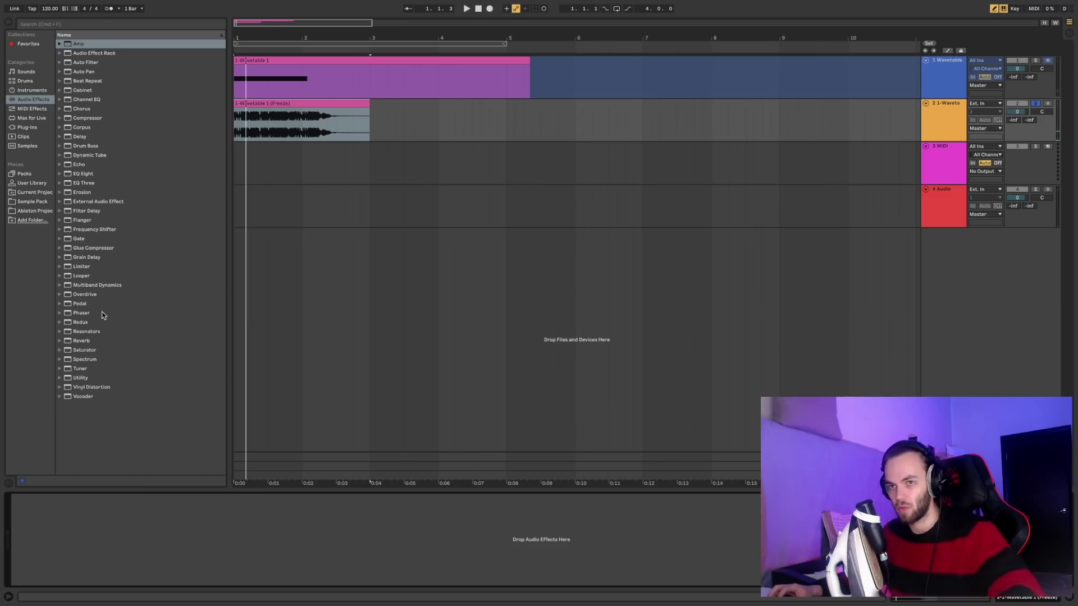
pyautogui.click(81, 341)
pyautogui.moveTo(81, 341); pyautogui.dragTo(268, 568)
pyautogui.press('space')
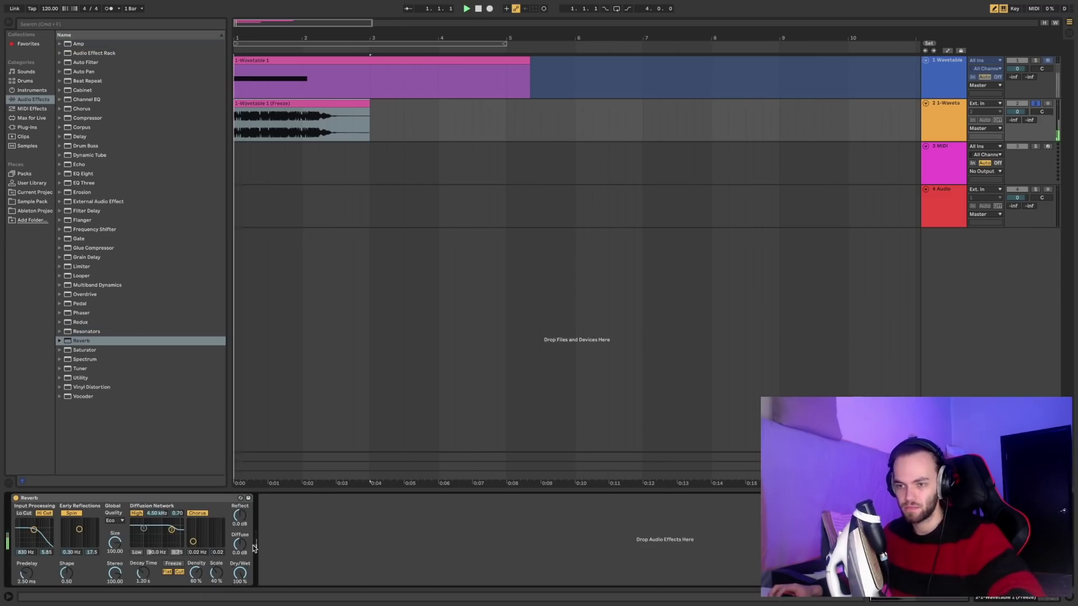
pyautogui.press('space')
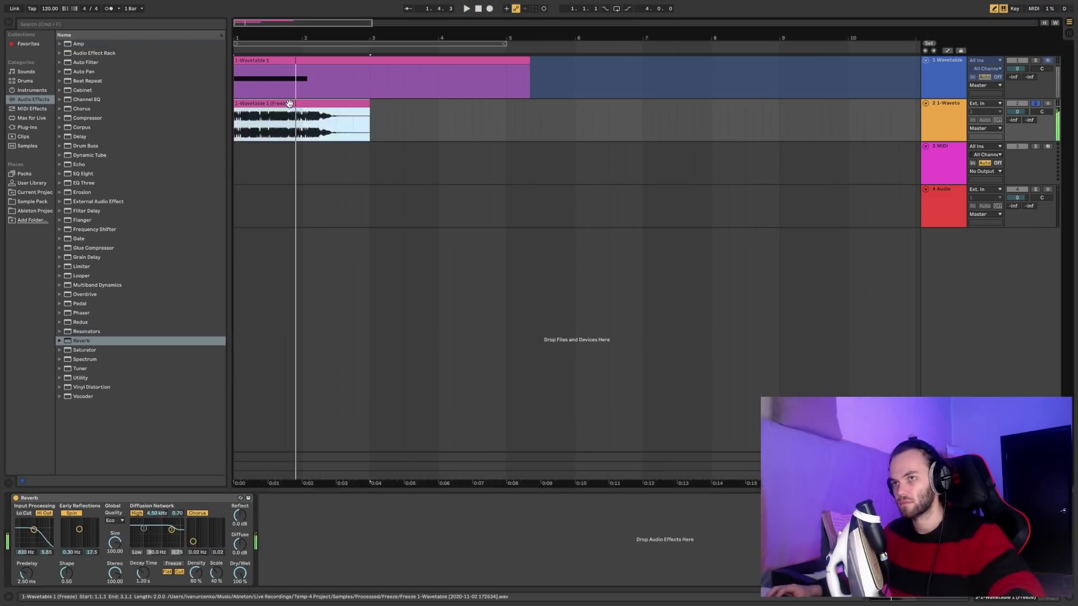
pyautogui.doubleClick(289, 103)
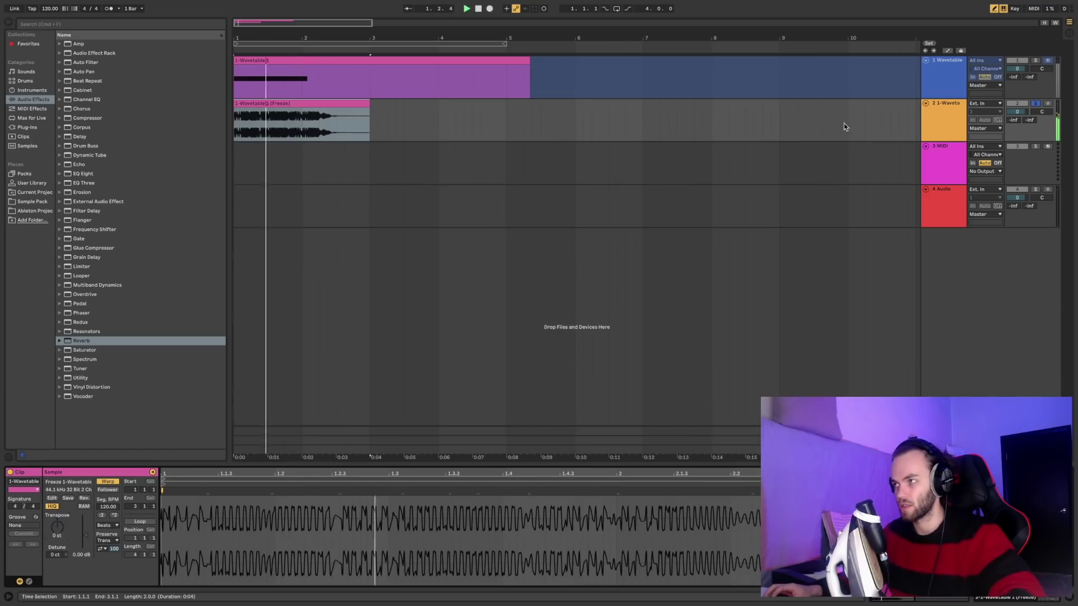
pyautogui.hotkey('shift', 'Tab')
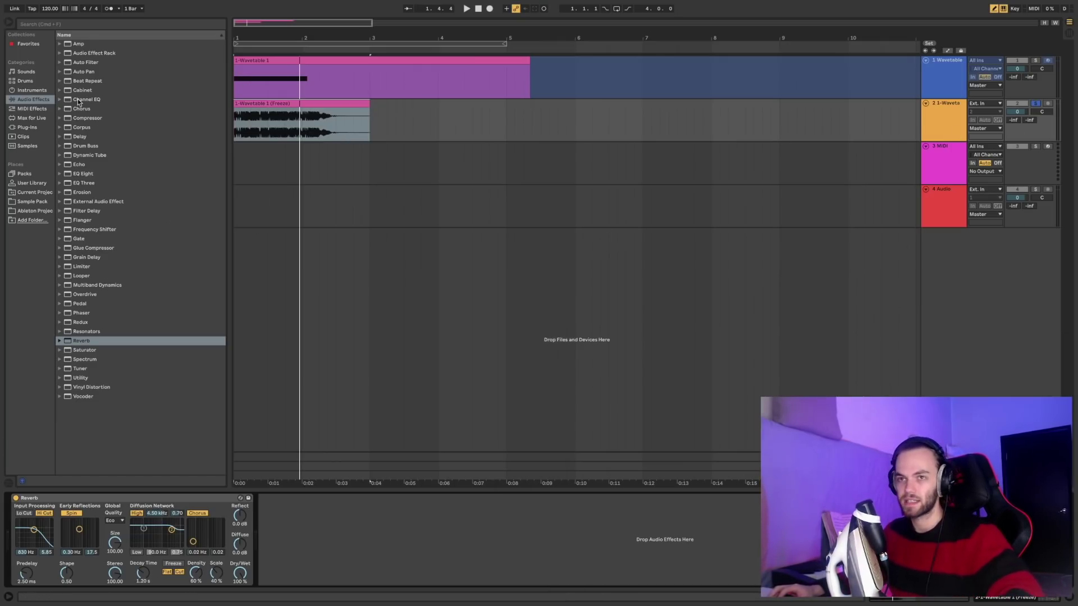
# Step: Place Arranged Random Loop (124BPM).wav from the DrumsThatKnockVol6 drum loops at bar 1 of the last audio track, and play it soloed
pyautogui.click(32, 201)
pyautogui.click(60, 100)
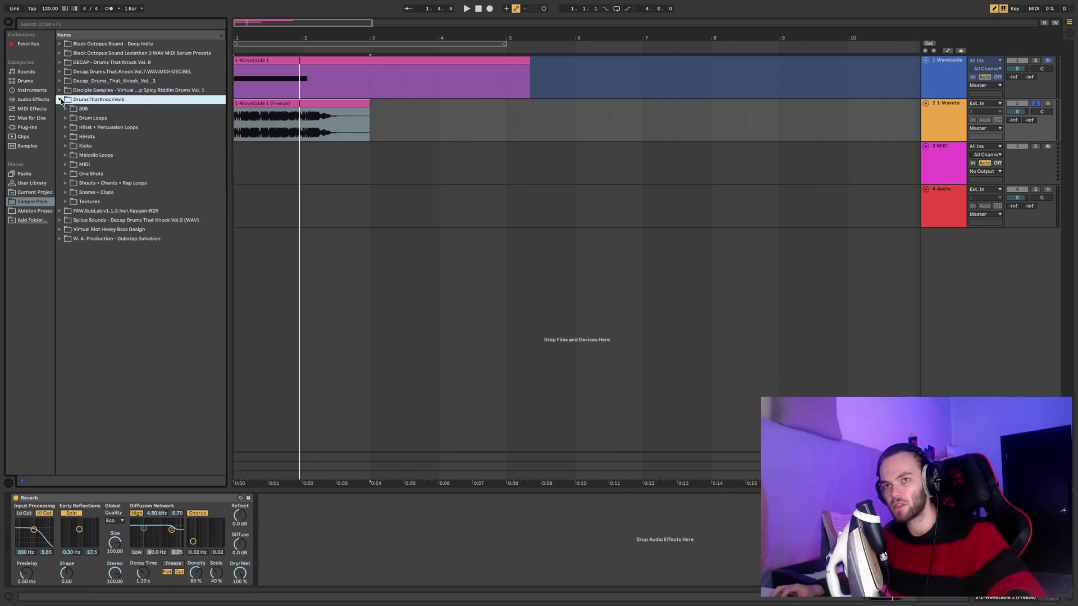
pyautogui.click(69, 119)
pyautogui.moveTo(112, 128); pyautogui.dragTo(241, 209)
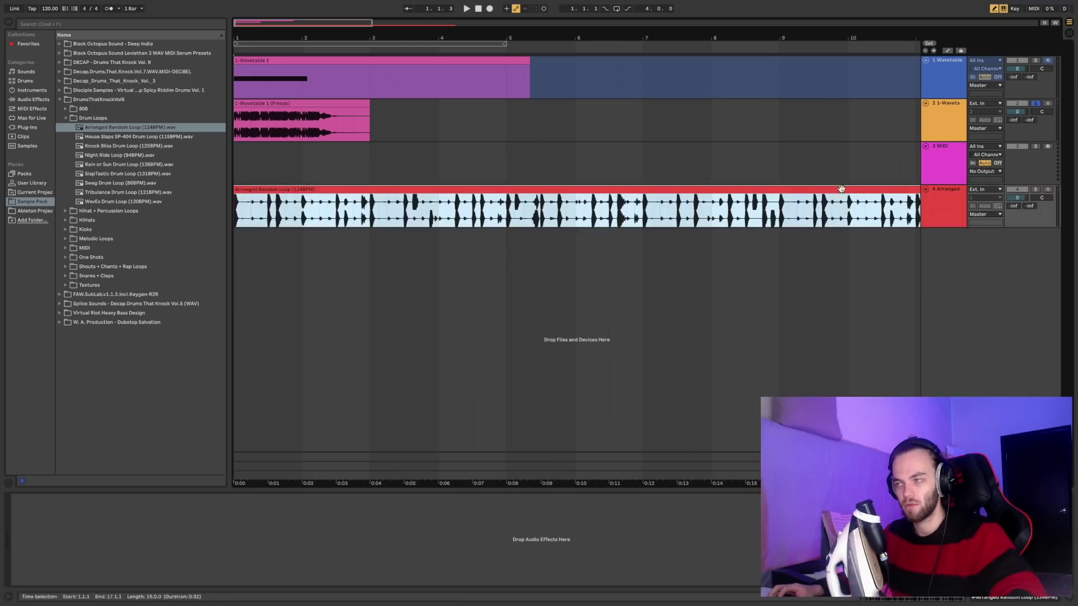
pyautogui.click(1035, 189)
pyautogui.press('space')
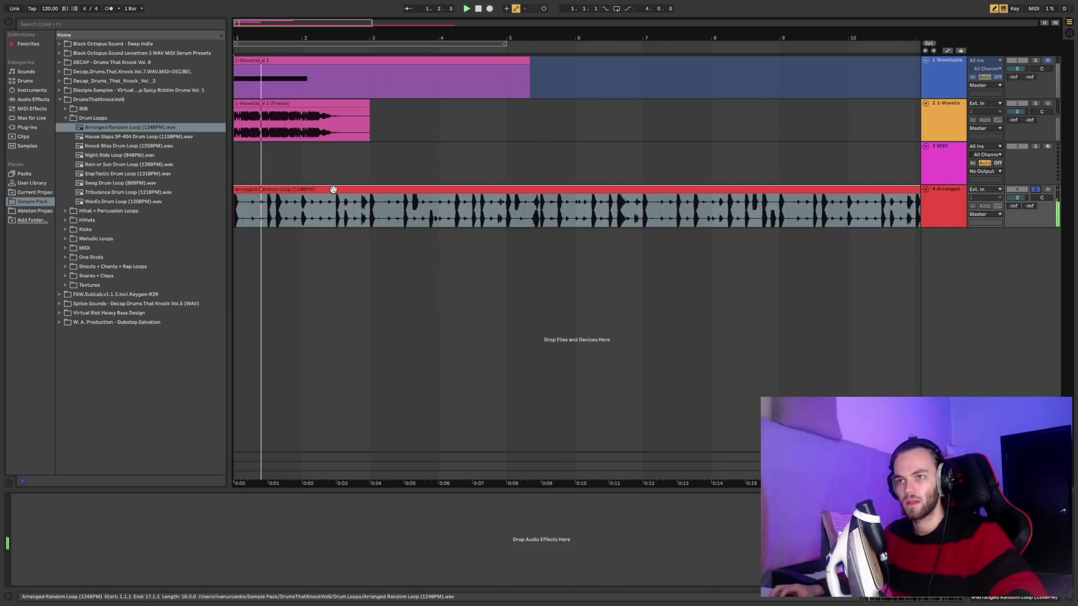
# Step: Stop playback, open the drum loop clip's sample settings and quantize its audio
pyautogui.doubleClick(326, 213)
pyautogui.press('space')
pyautogui.scroll(5, 285, 245)
pyautogui.scroll(-2, 469, 233)
pyautogui.scroll(2, 670, 236)
pyautogui.scroll(-5, 760, 217)
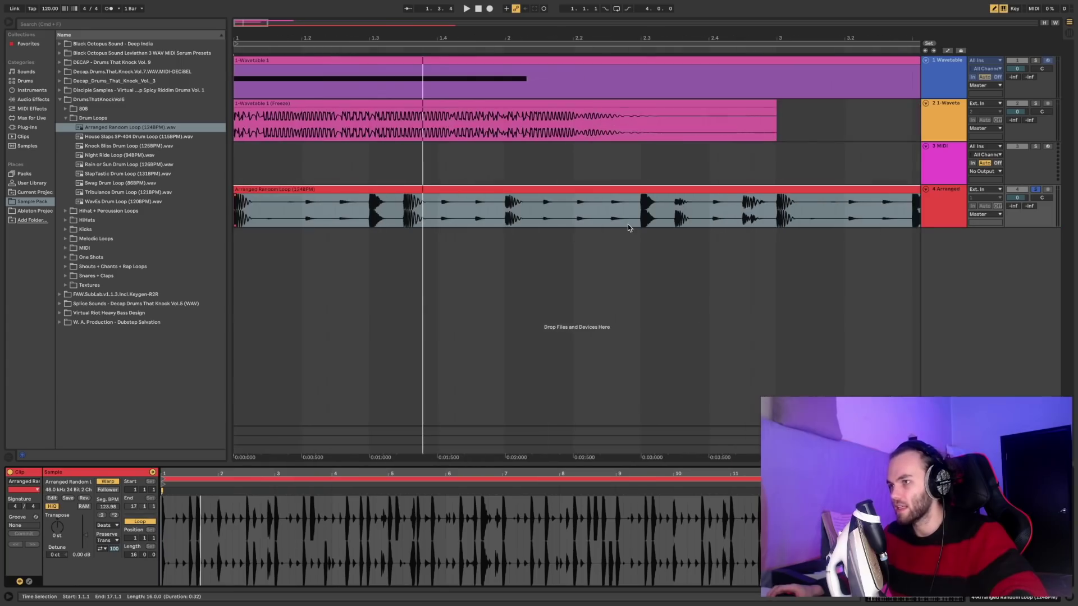
pyautogui.click(482, 537)
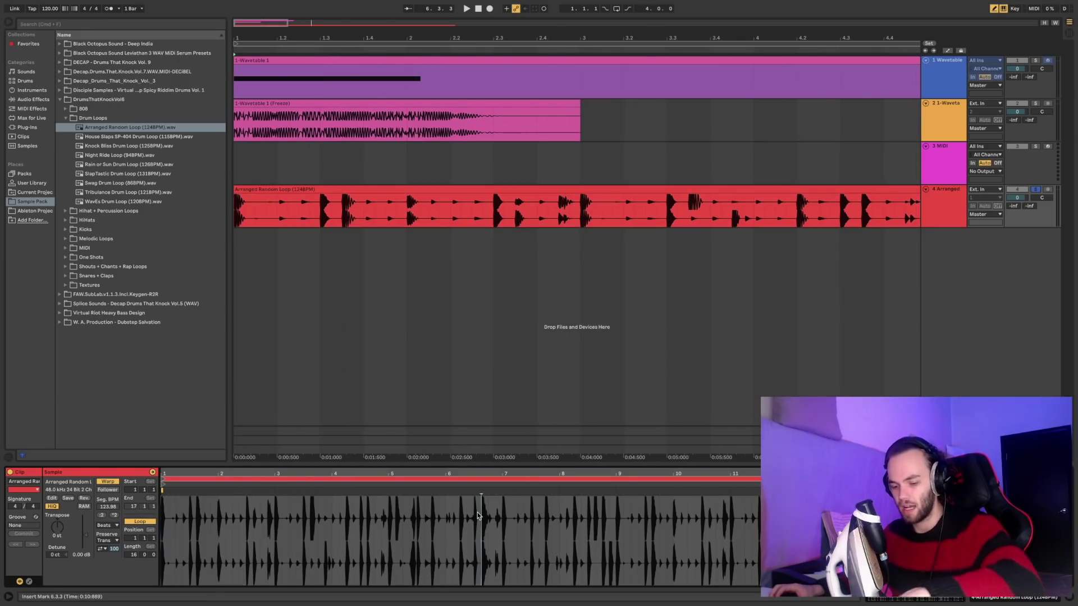
pyautogui.press('super+u')
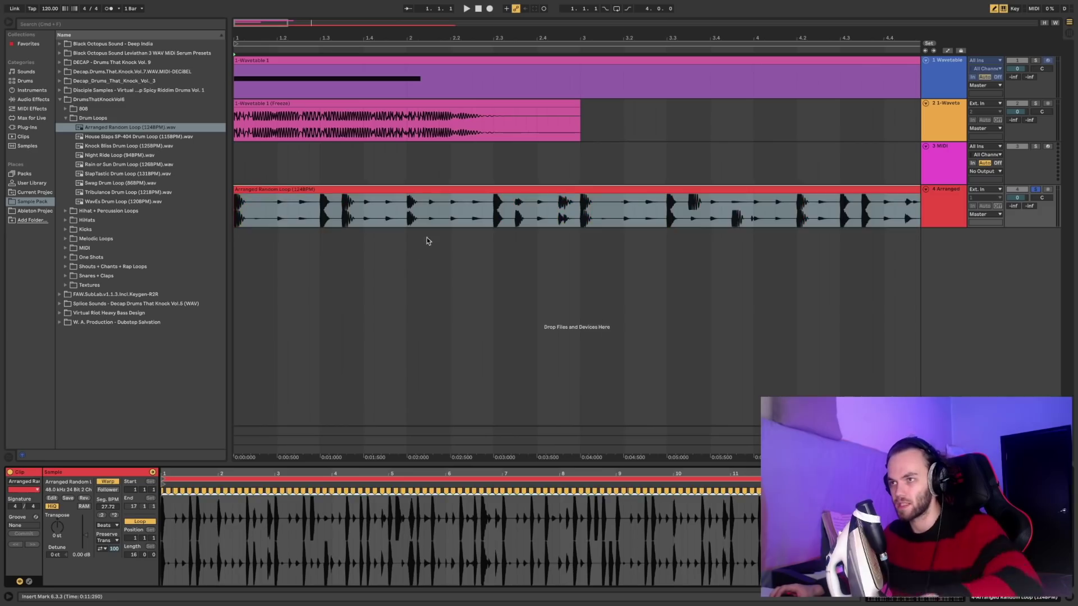
pyautogui.scroll(4, 376, 243)
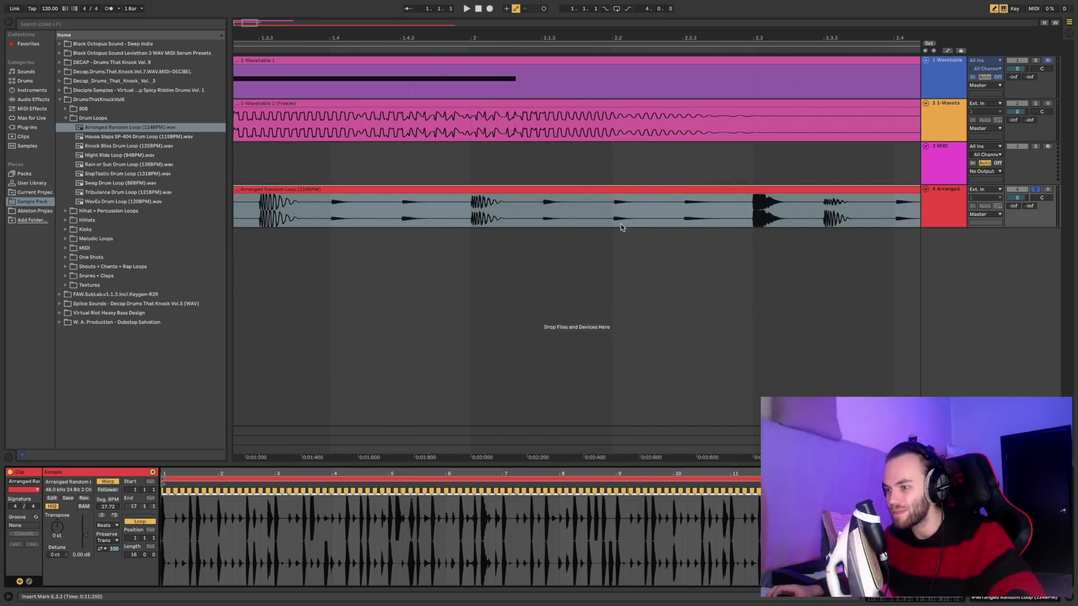
# Step: Undo and redo the drum loop's quantization to compare the waveform before and after
pyautogui.scroll(2, 620, 219)
pyautogui.press('super+z')
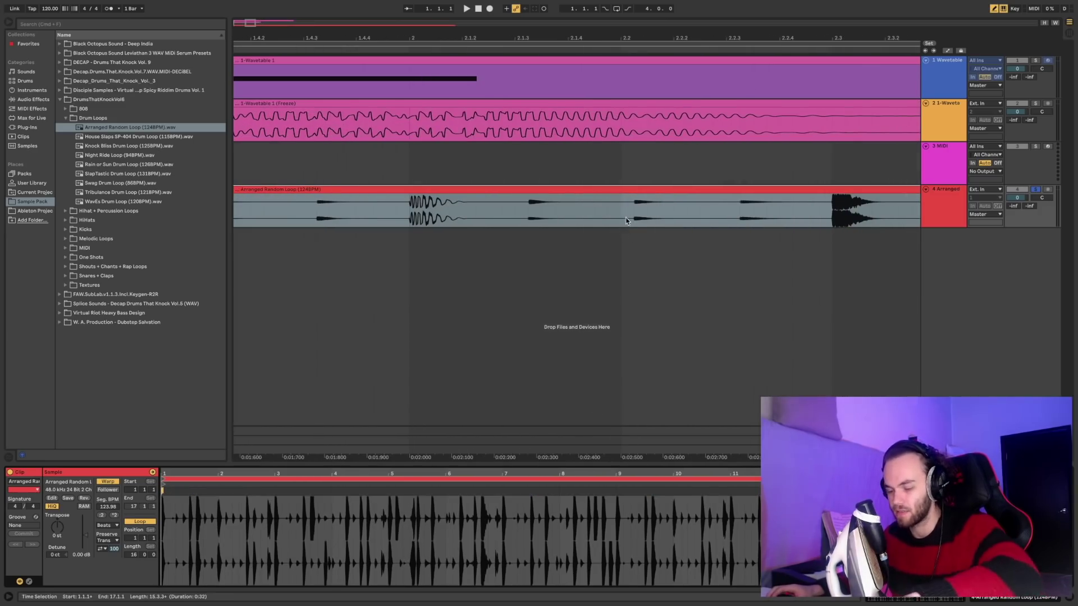
pyautogui.press('super+shift+z')
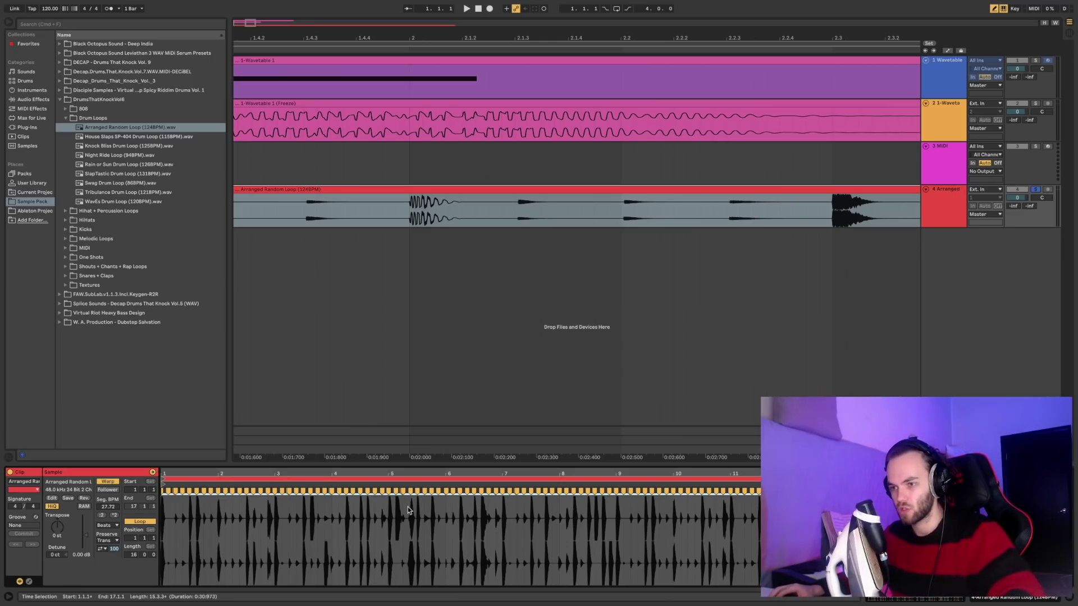
pyautogui.scroll(-6, 488, 339)
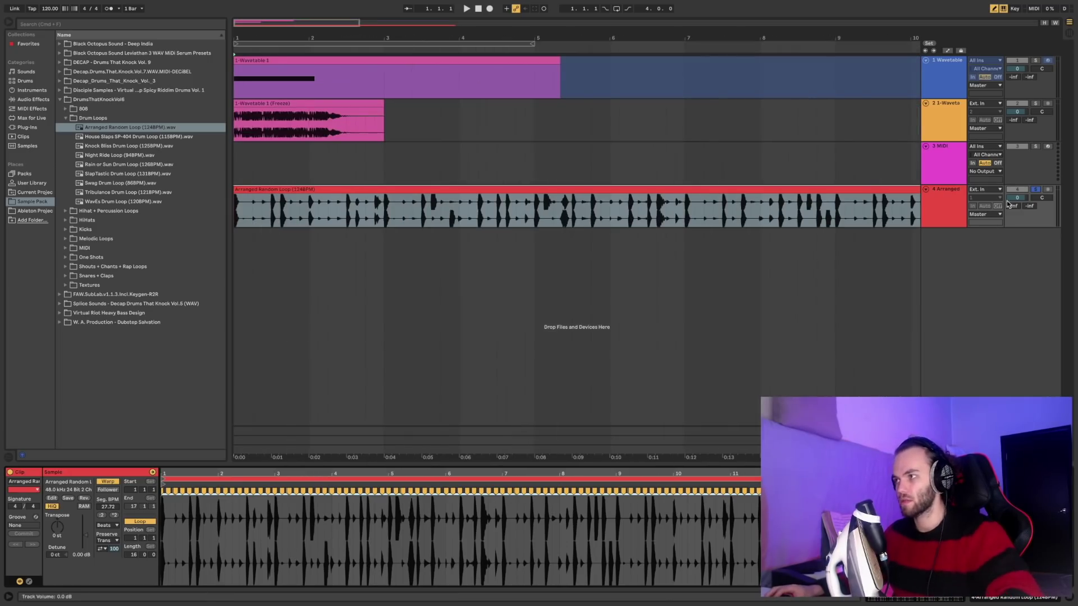
# Step: Play the quantized drum loop while trying its track volume at -4.2 dB, and undo the last change
pyautogui.press('space')
pyautogui.moveTo(1004, 200); pyautogui.dragTo(1013, 223)
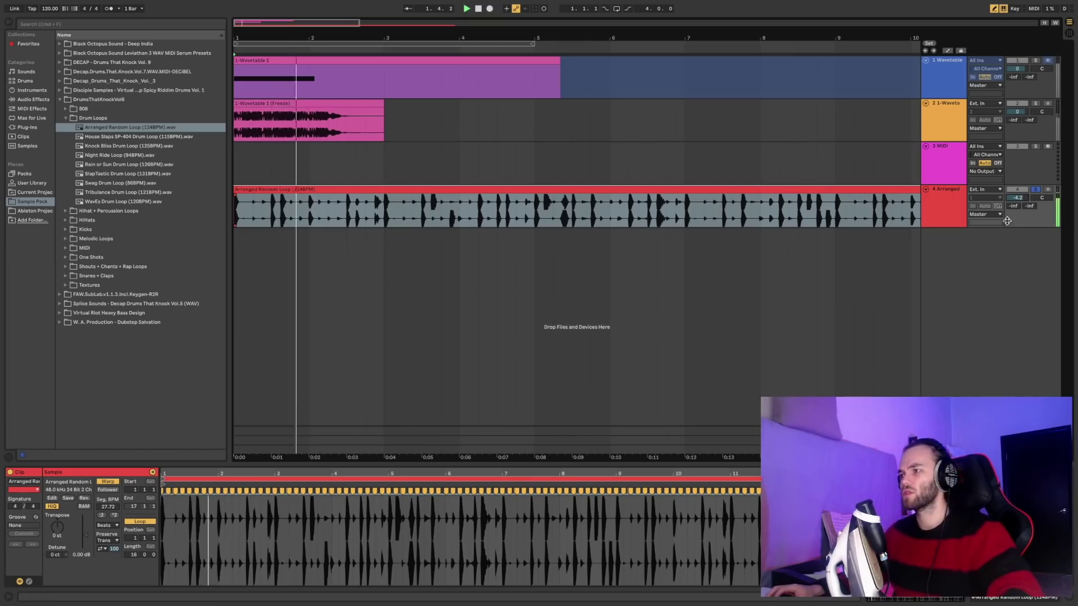
pyautogui.press('space')
pyautogui.press('super+z')
pyautogui.press('space')
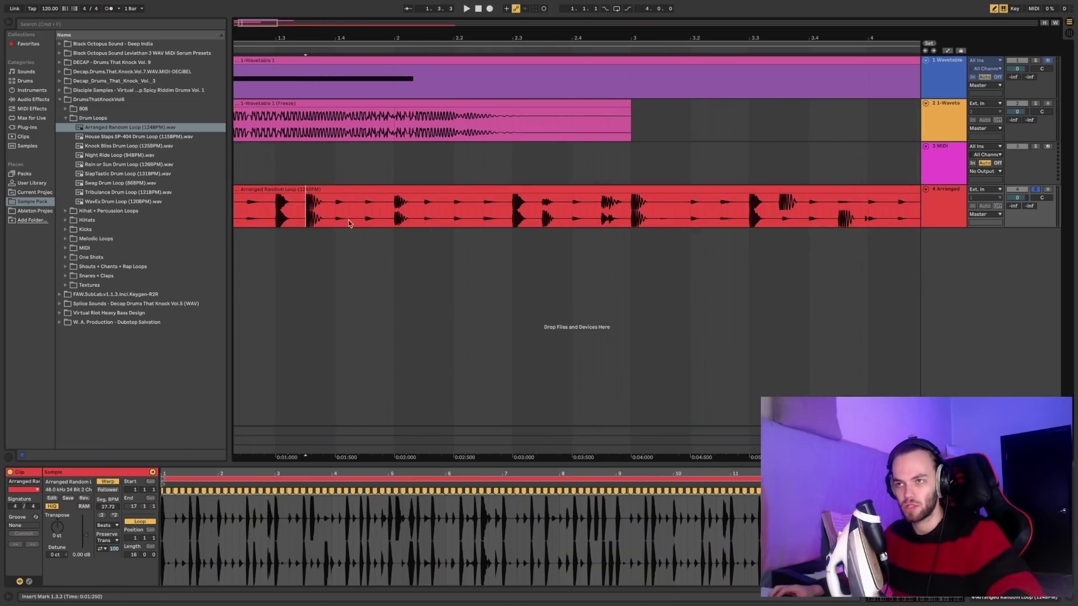
# Step: Move two slices of the drum loop, at 1.3.3 and 1.4.3, onto a new audio track below and play that track soloed
pyautogui.moveTo(335, 218); pyautogui.dragTo(316, 242)
pyautogui.click(362, 232)
pyautogui.moveTo(408, 219)
pyautogui.mouseDown()
pyautogui.moveTo(366, 224)
pyautogui.moveTo(372, 248)
pyautogui.mouseUp()
pyautogui.click(291, 256)
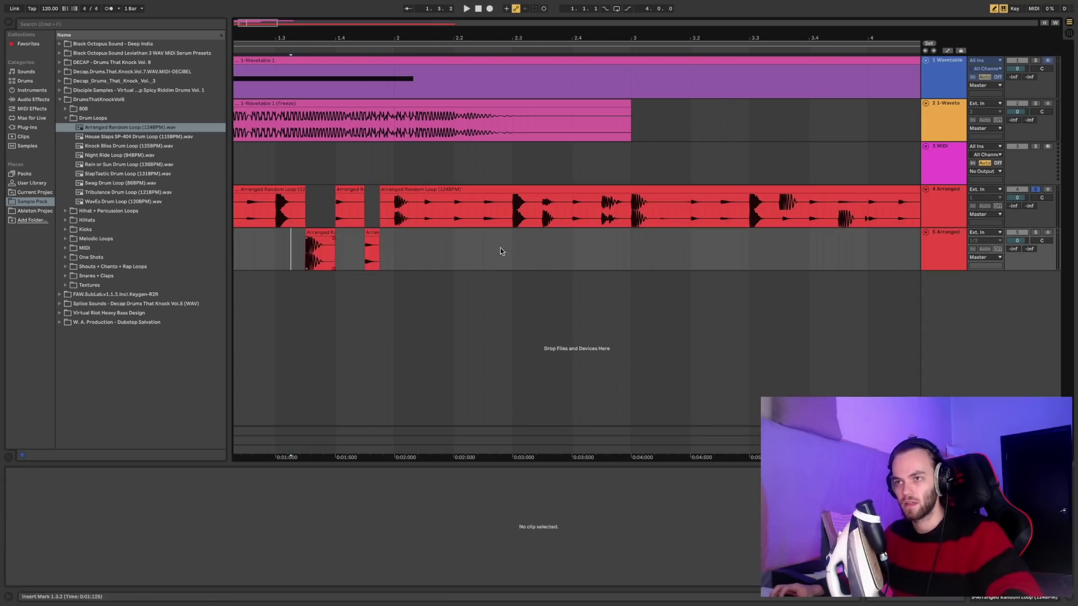
pyautogui.click(1035, 233)
pyautogui.press('space')
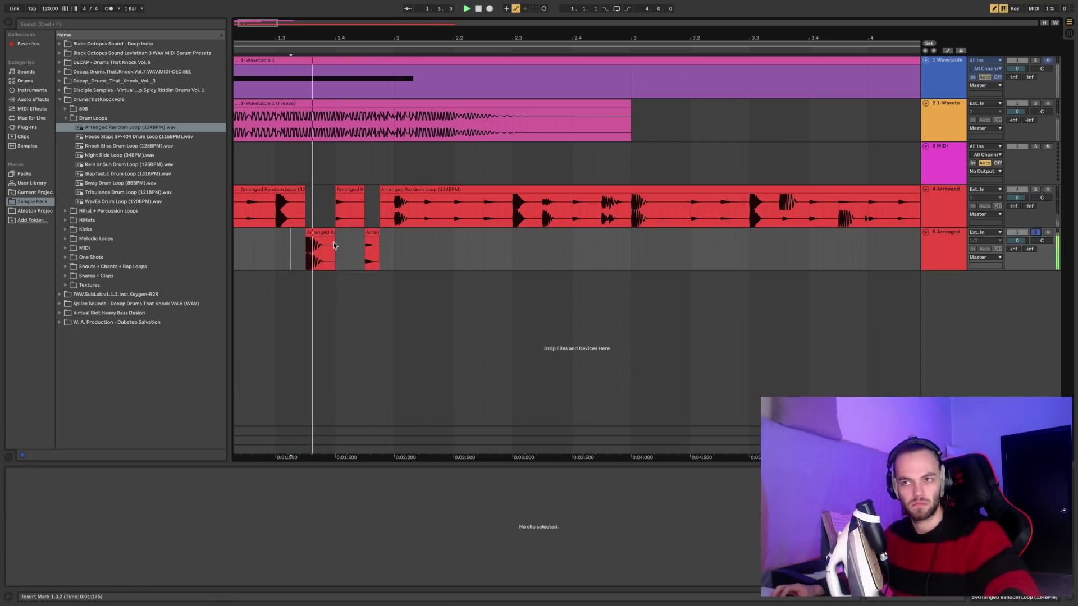
# Step: Delete the shorter slice on the new track and time-stretch the remaining slice to end just past bar 2
pyautogui.click(328, 233)
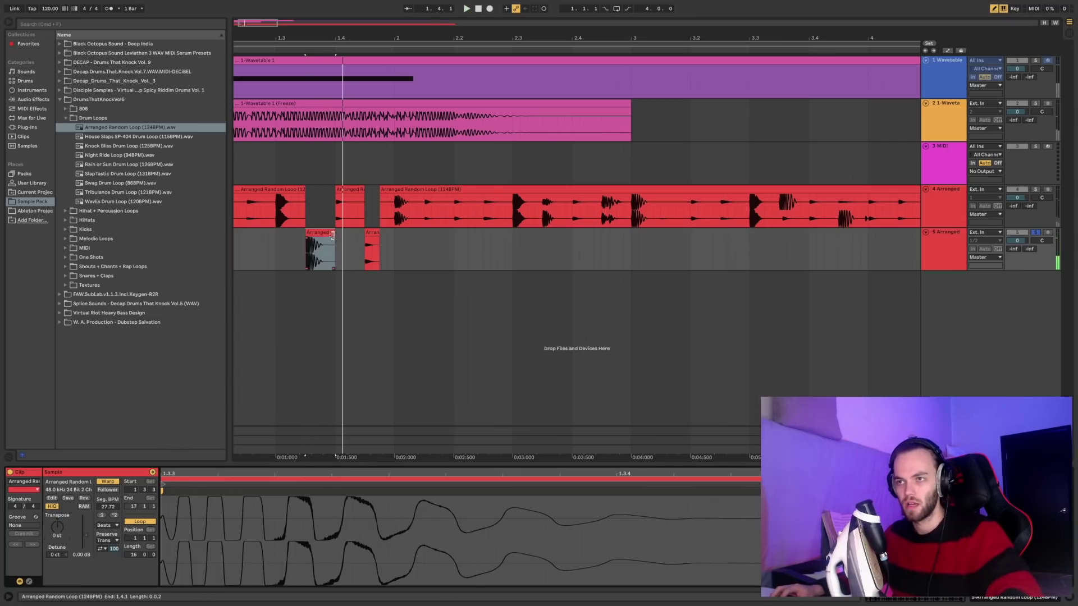
pyautogui.moveTo(333, 235); pyautogui.dragTo(346, 234)
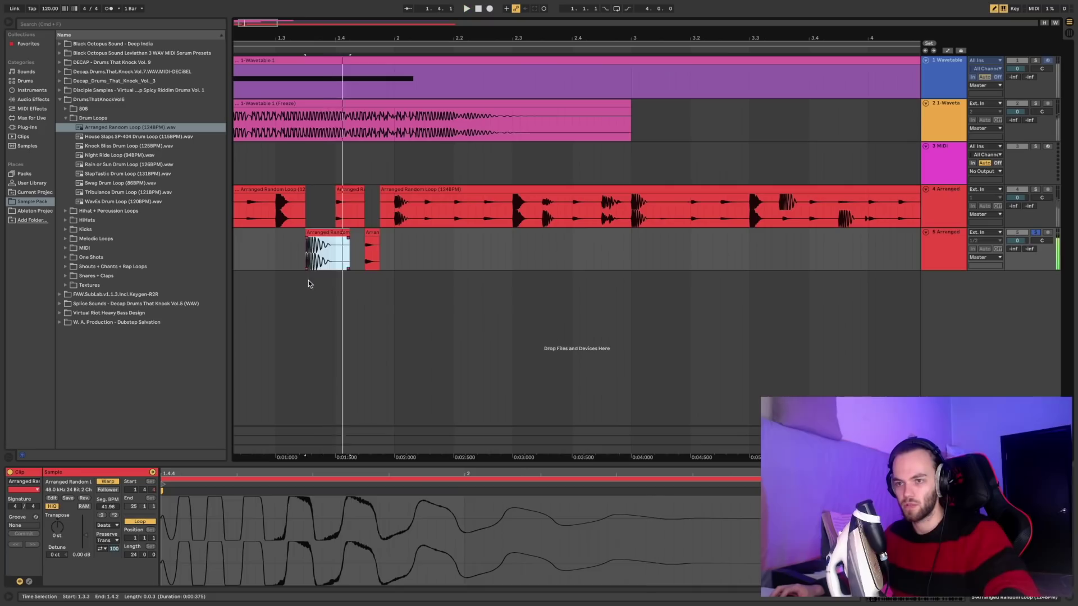
pyautogui.click(371, 231)
pyautogui.press('Delete')
pyautogui.moveTo(349, 233); pyautogui.dragTo(409, 234)
pyautogui.click(307, 266)
pyautogui.press('space')
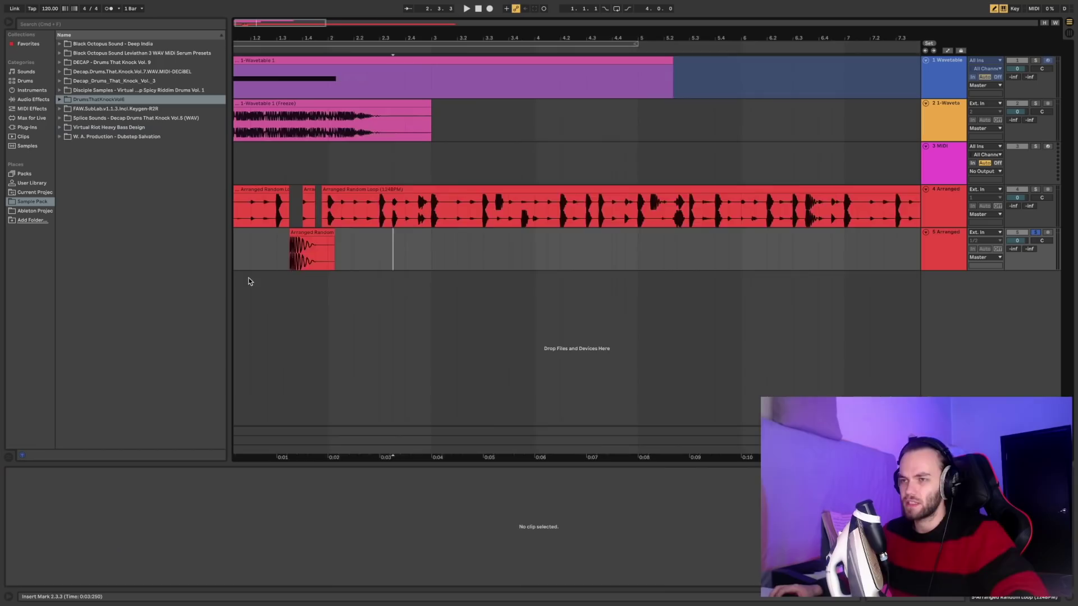
pyautogui.scroll(2, 248, 277)
pyautogui.hscroll(-1, 248, 277)
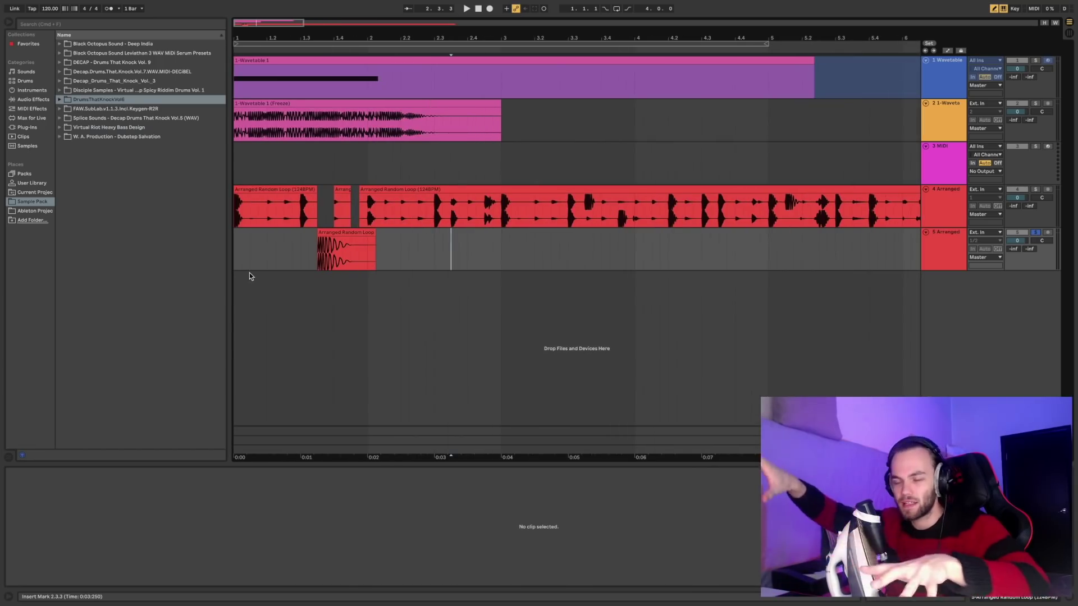
pyautogui.click(936, 204)
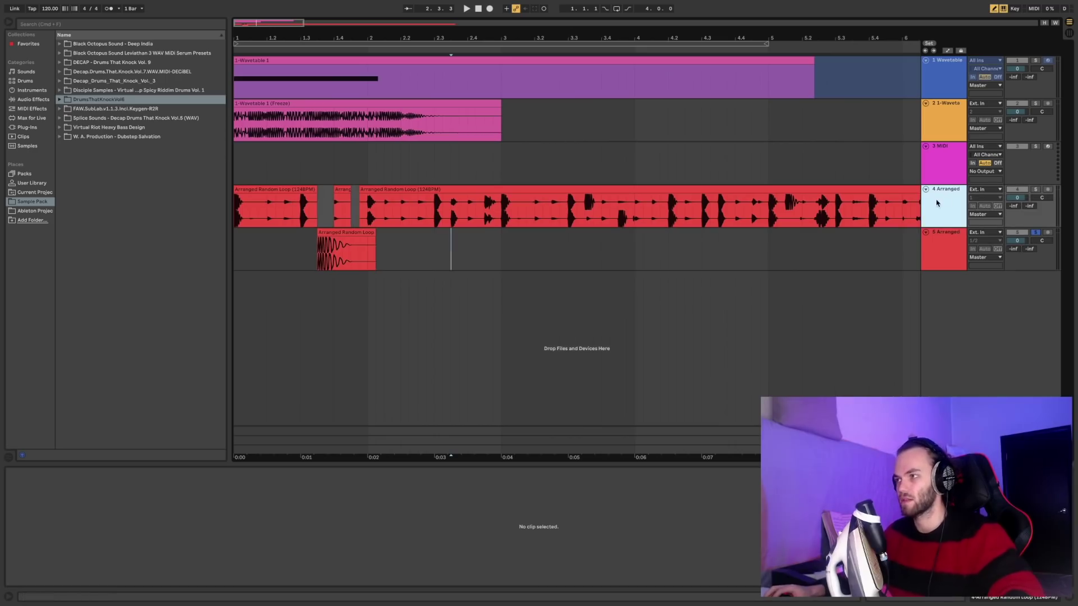
pyautogui.click(354, 178)
pyautogui.click(360, 180)
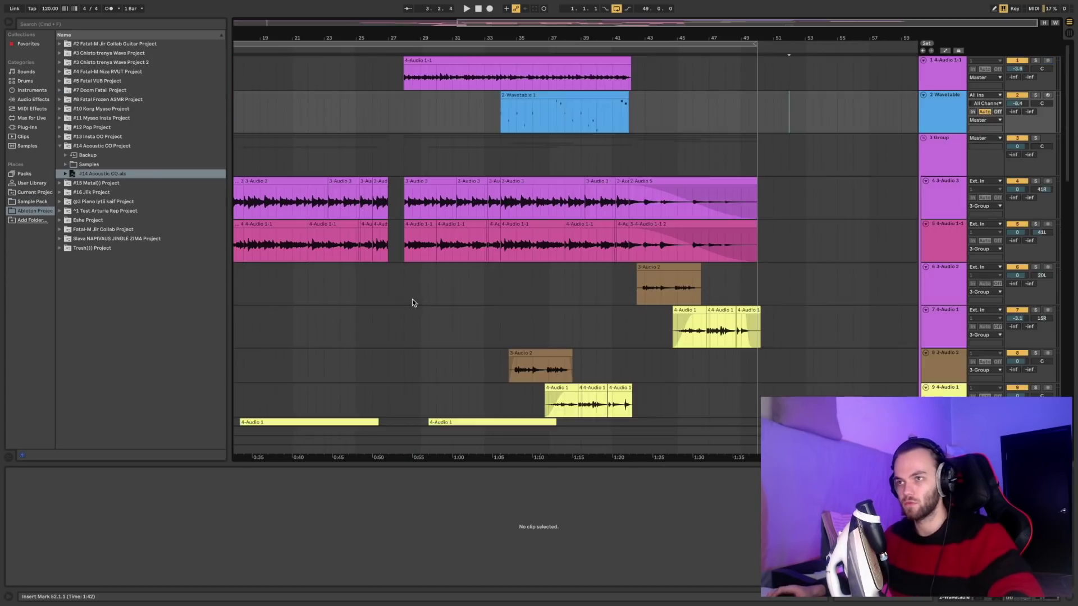
# Step: Select the first clip on track 4 of the acoustic project and play the arrangement from around bar 2
pyautogui.scroll(-3, 412, 294)
pyautogui.scroll(3, 380, 288)
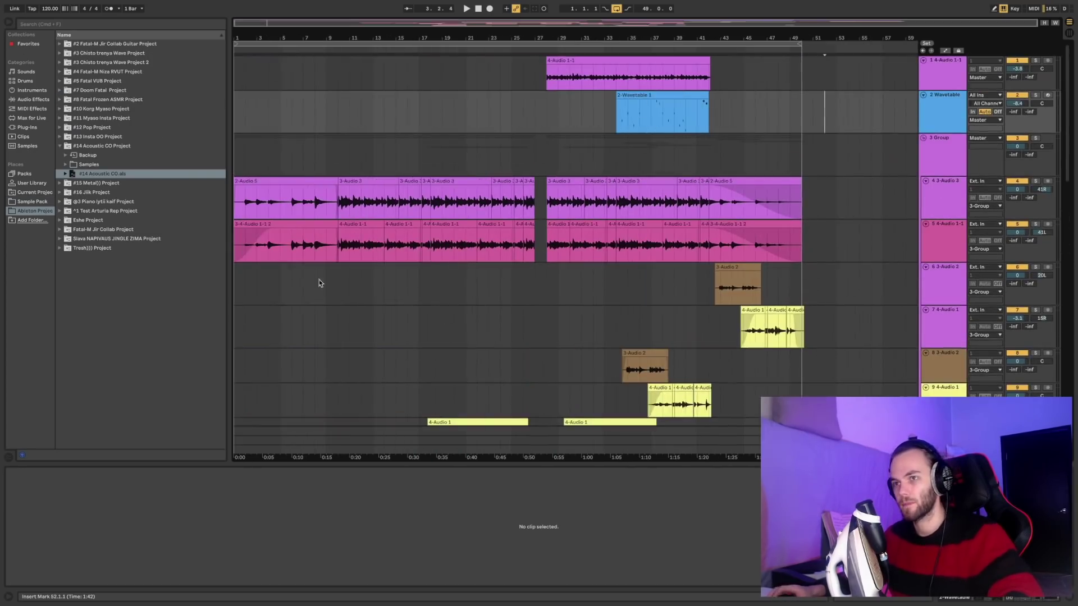
pyautogui.click(242, 269)
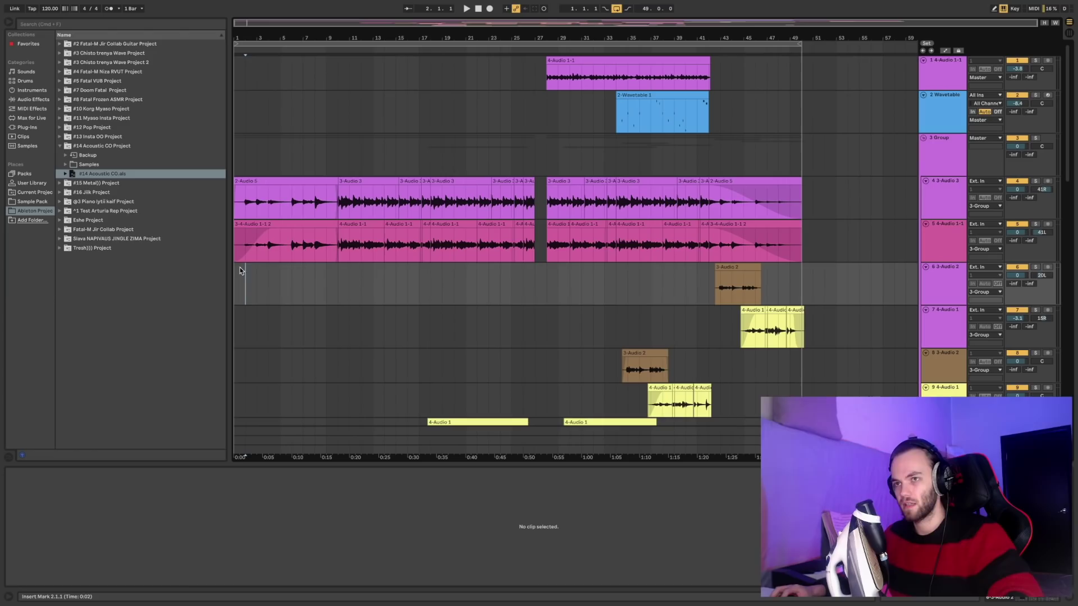
pyautogui.click(251, 206)
pyautogui.scroll(-1, 998, 220)
pyautogui.press('space')
pyautogui.scroll(5, 255, 250)
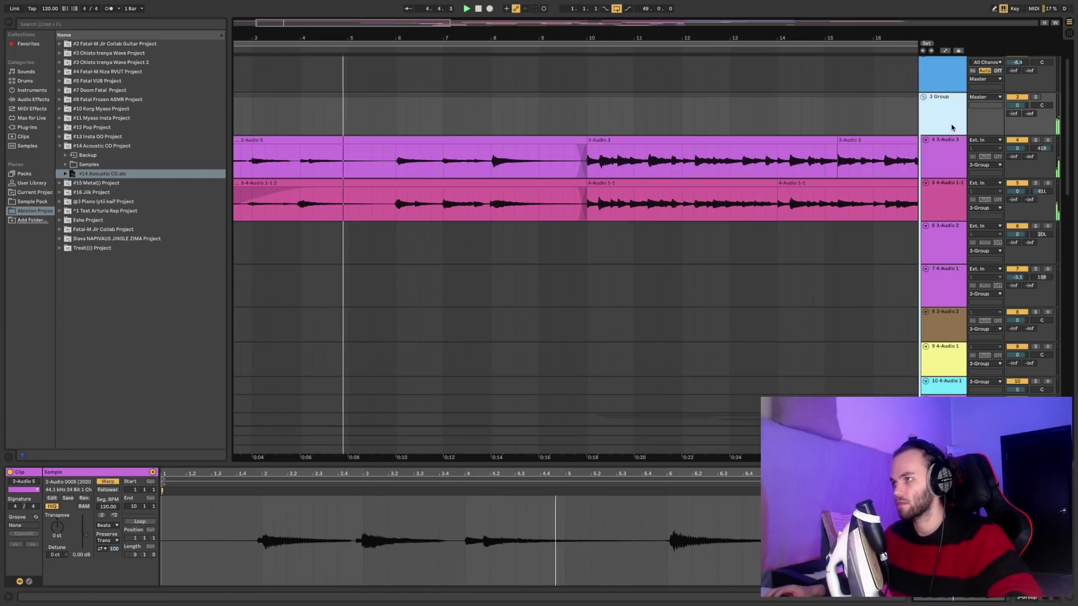
# Step: Inspect the device chains of 3 Group and its first two tracks, folding and unfolding the group once
pyautogui.click(930, 105)
pyautogui.click(923, 97)
pyautogui.click(923, 98)
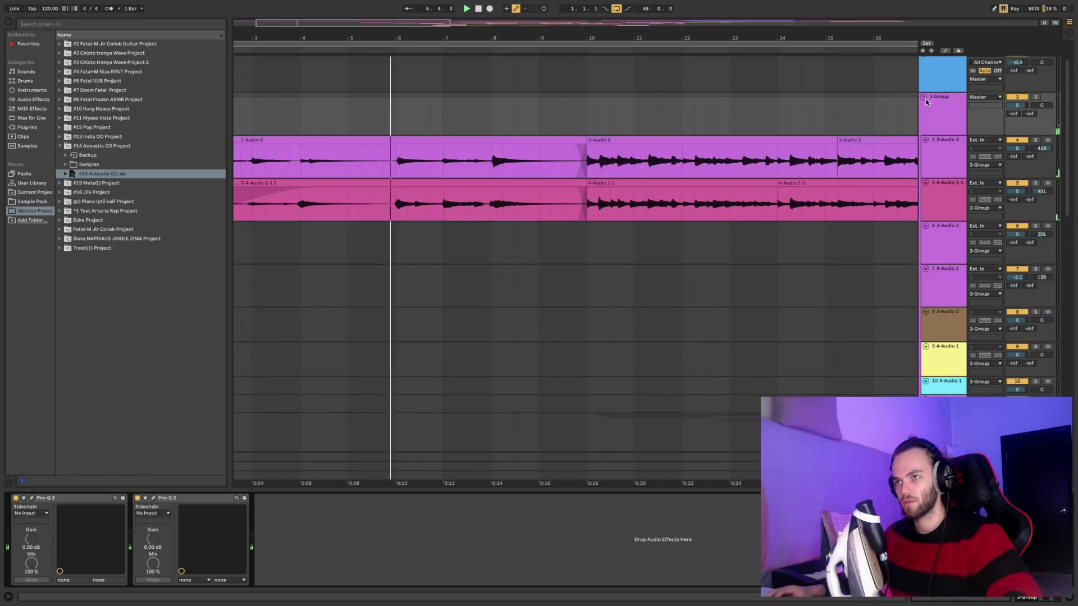
pyautogui.click(958, 120)
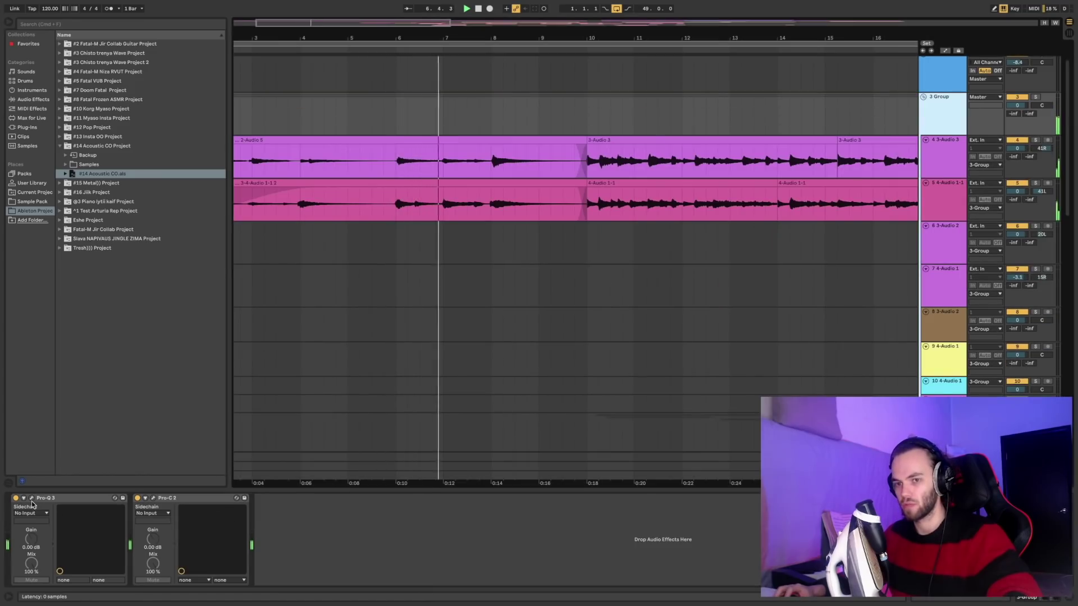
pyautogui.click(954, 158)
pyautogui.click(950, 191)
pyautogui.click(949, 154)
pyautogui.click(948, 124)
# Step: Fold and unfold 3 Group and 12 Group to compare their collapsed and expanded contents
pyautogui.scroll(-2, 641, 251)
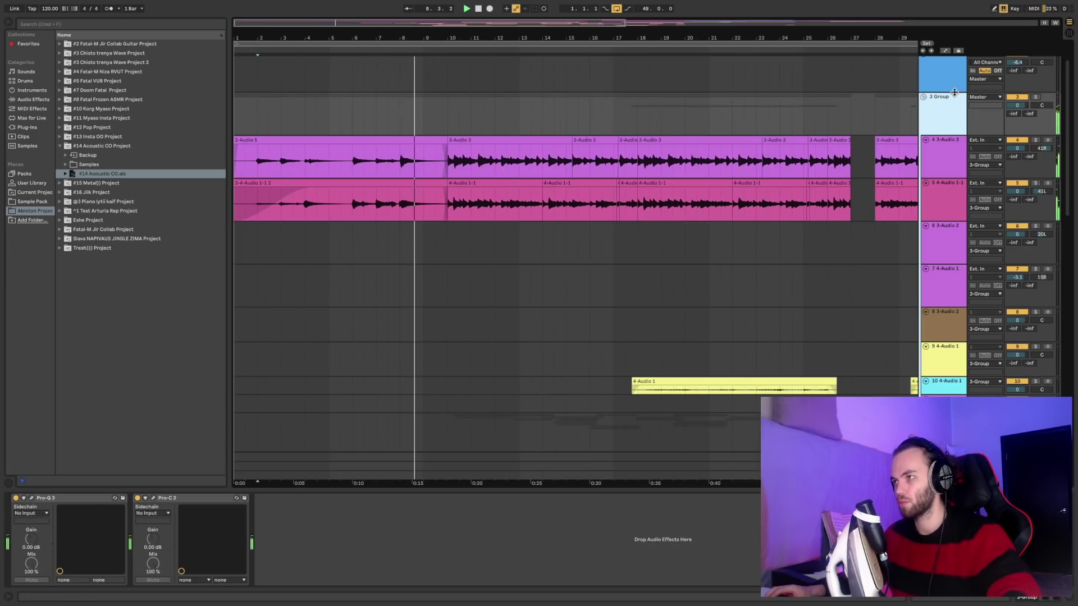
pyautogui.click(923, 96)
pyautogui.click(923, 97)
pyautogui.scroll(-1, 547, 245)
pyautogui.press('-')
pyautogui.scroll(-5, 492, 290)
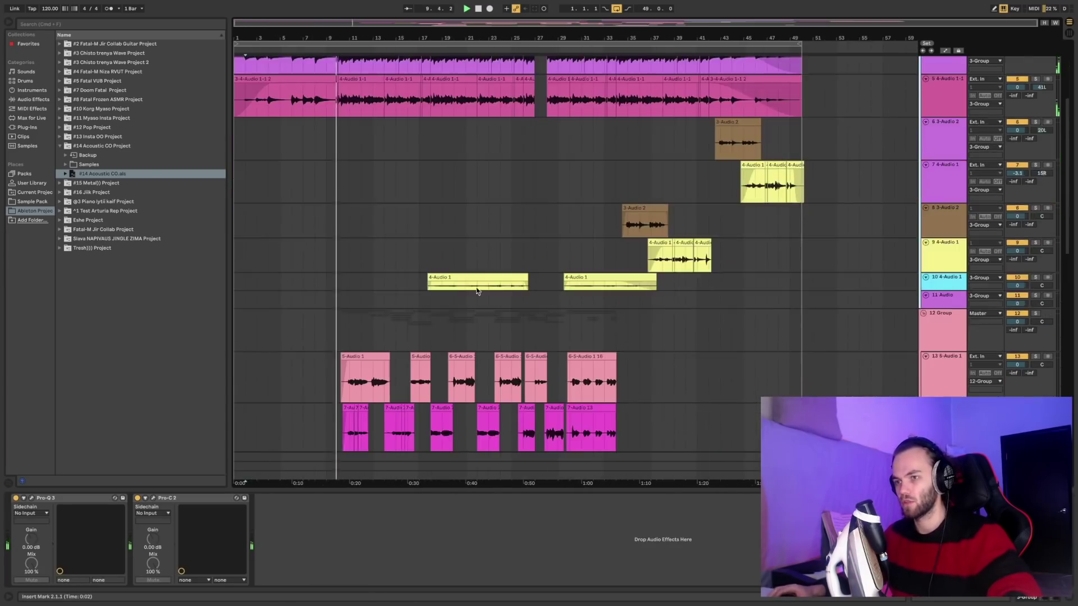
pyautogui.click(923, 240)
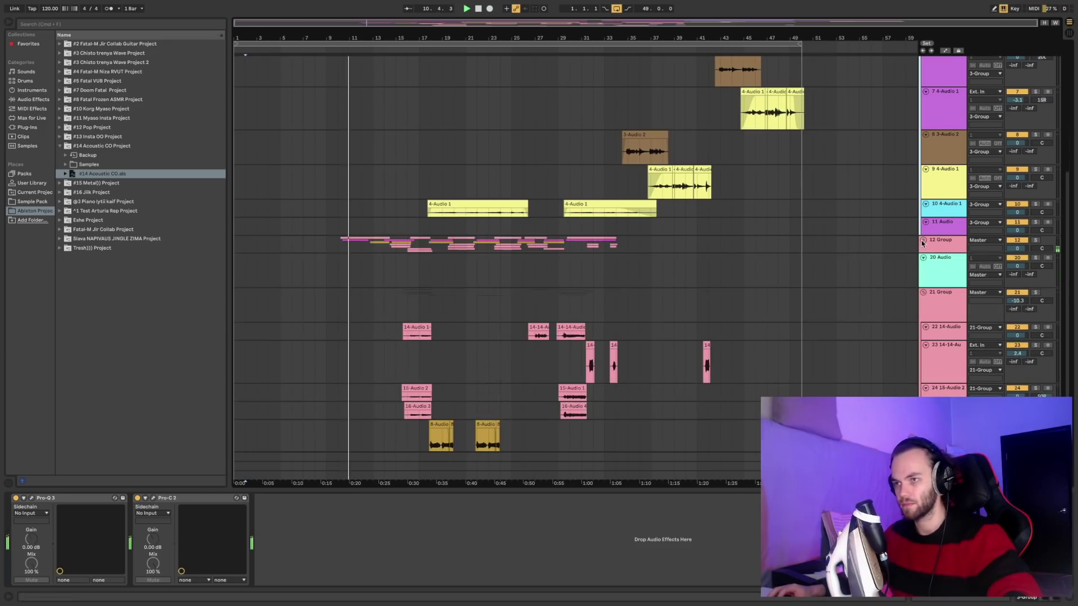
pyautogui.click(923, 240)
# Step: Examine the layered audio clips on the tracks inside 12 Group up close and as an overview
pyautogui.scroll(-3, 334, 294)
pyautogui.press('+')
pyautogui.press('+')
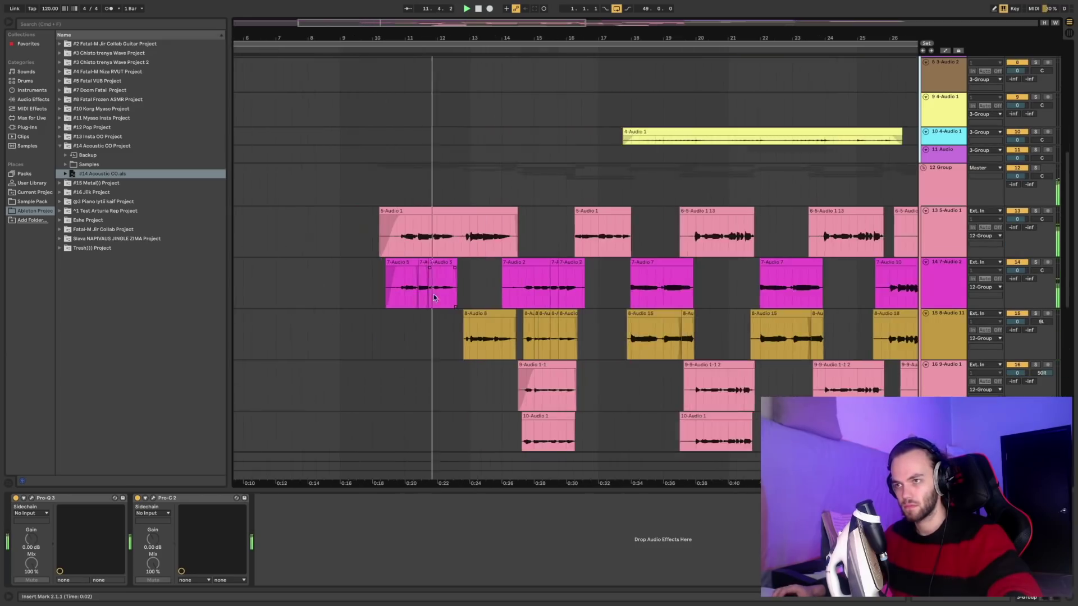
pyautogui.scroll(-1, 493, 292)
pyautogui.press('-')
pyautogui.press('-')
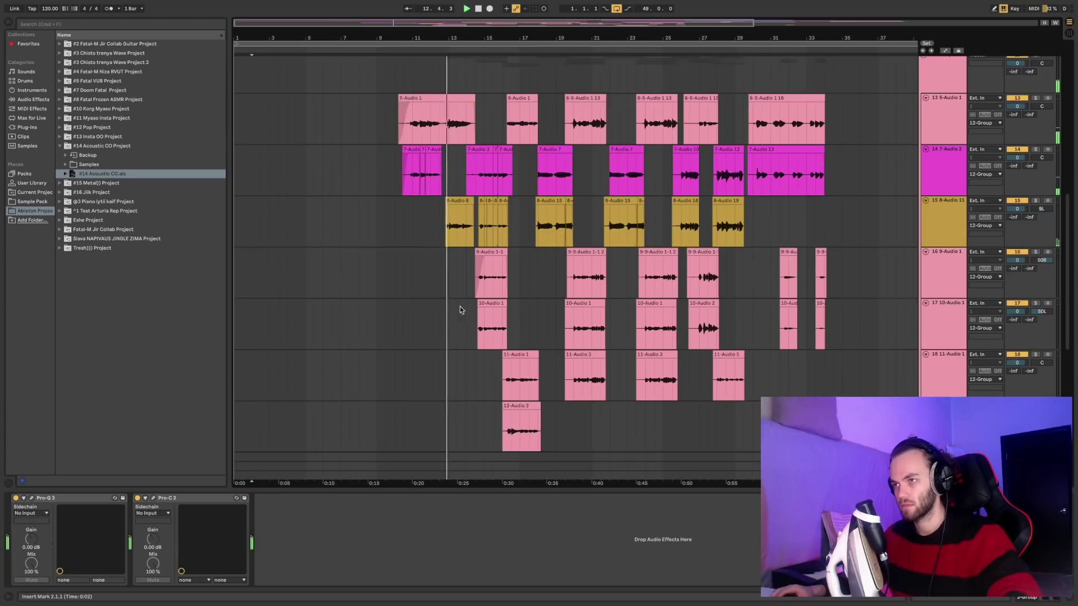
pyautogui.scroll(-5, 499, 304)
pyautogui.scroll(7, 480, 322)
# Step: Fold 21 Group, and rename 12 Group to VOX BUS, leaving it unfolded
pyautogui.click(925, 145)
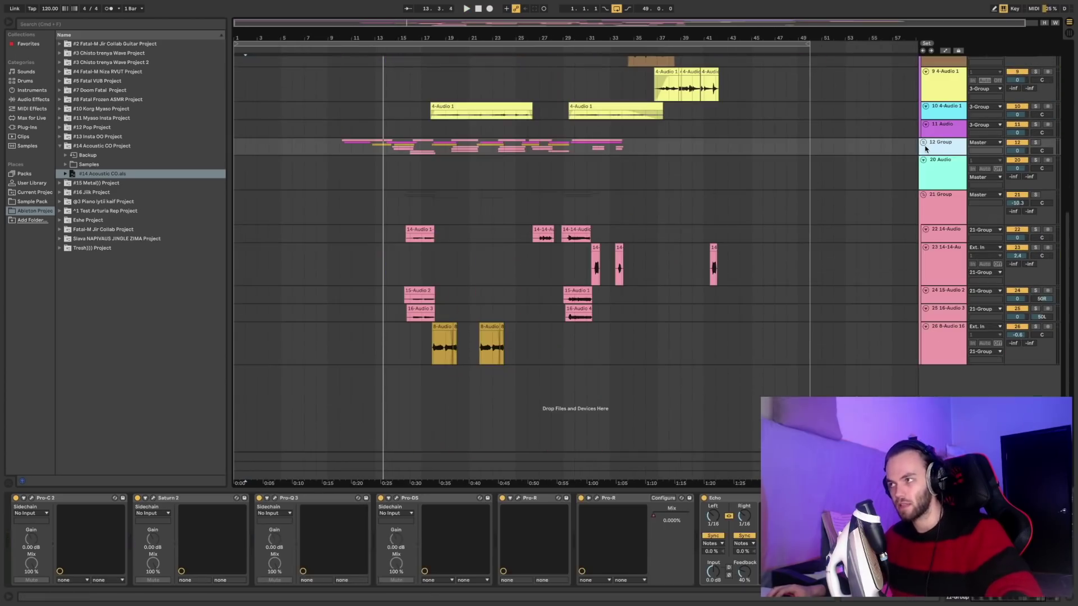
pyautogui.click(923, 196)
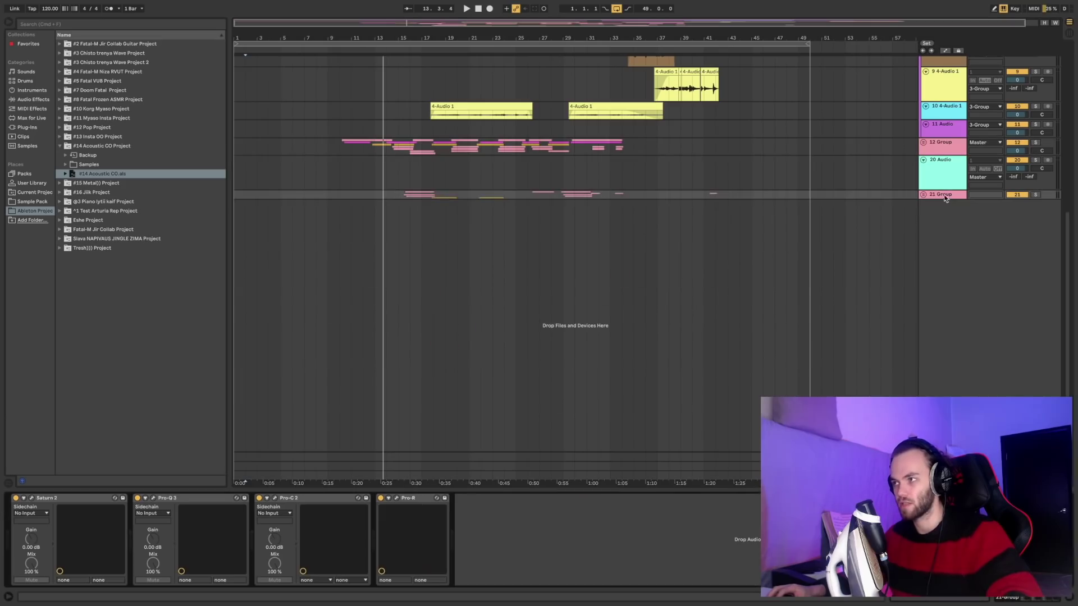
pyautogui.click(940, 147)
pyautogui.click(924, 143)
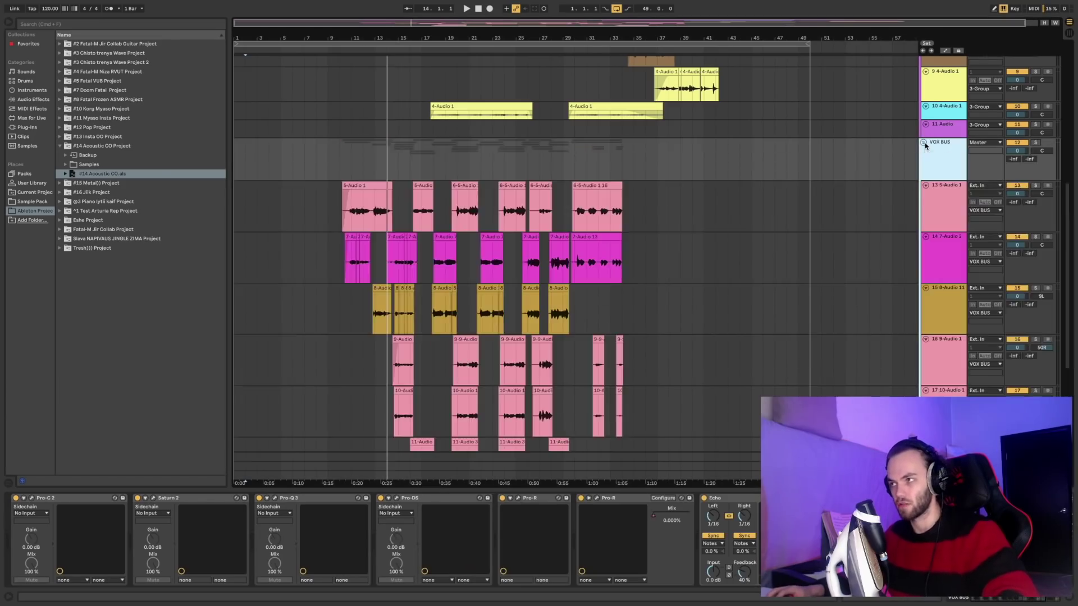
# Step: Check the mixer in Session View, return to the arrangement and hide the browser
pyautogui.press('Tab')
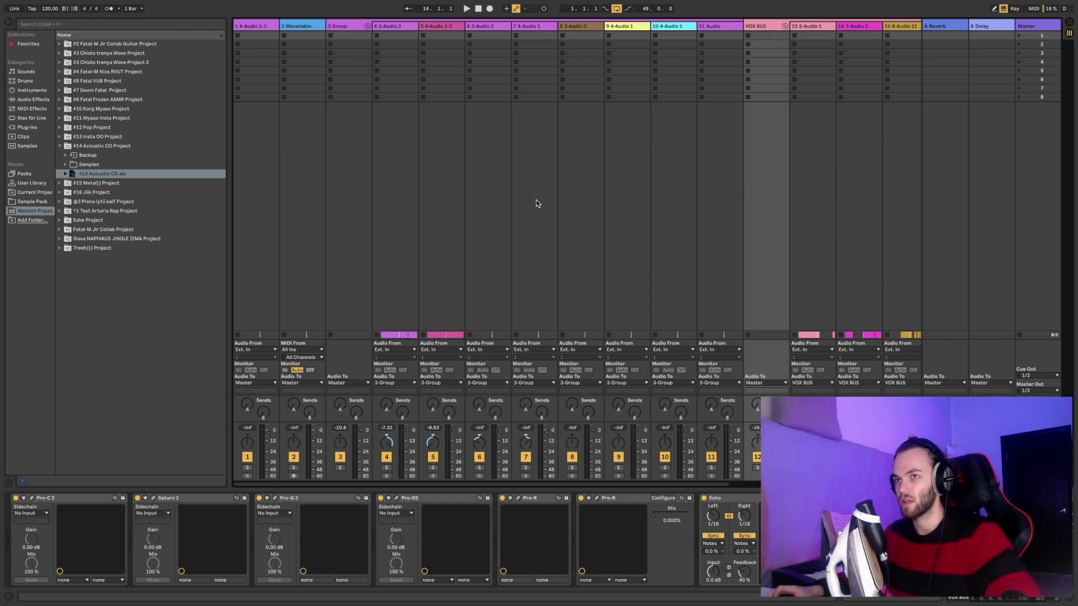
pyautogui.press('Tab')
pyautogui.scroll(3, 494, 170)
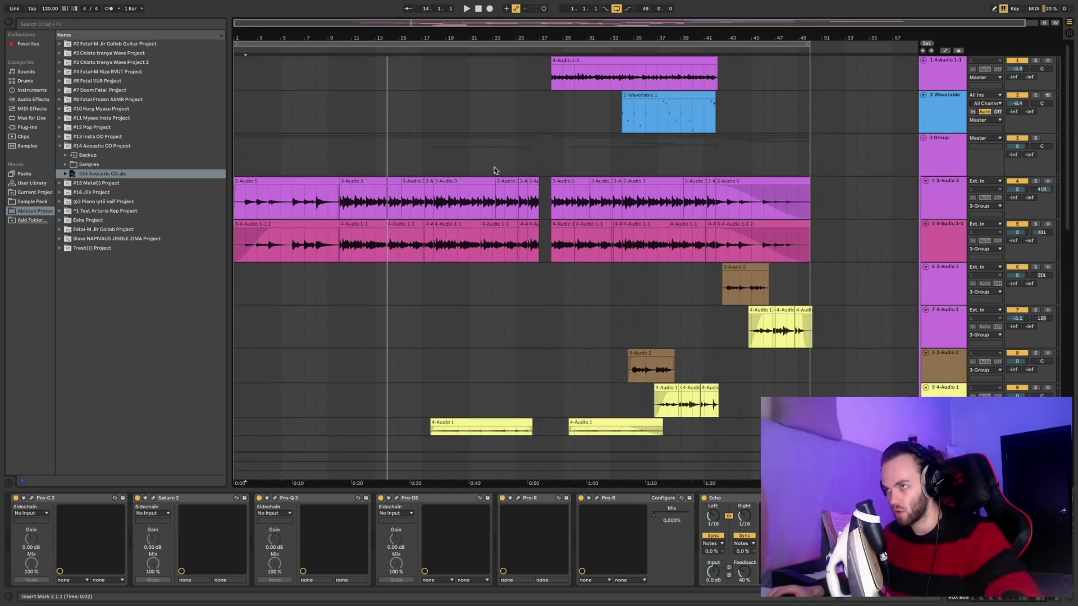
pyautogui.scroll(-10, 717, 263)
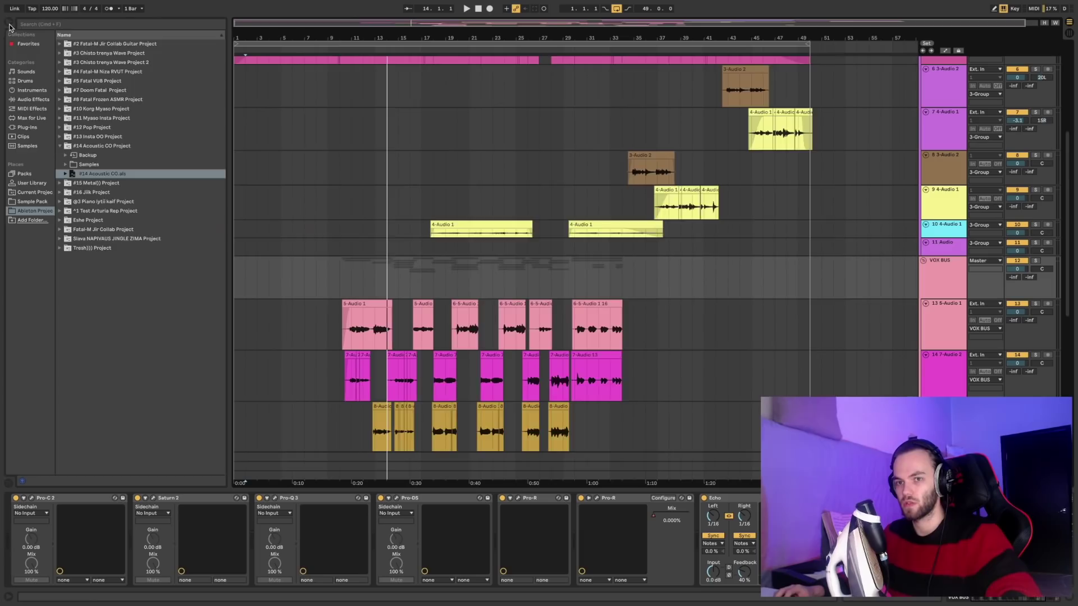
pyautogui.click(9, 24)
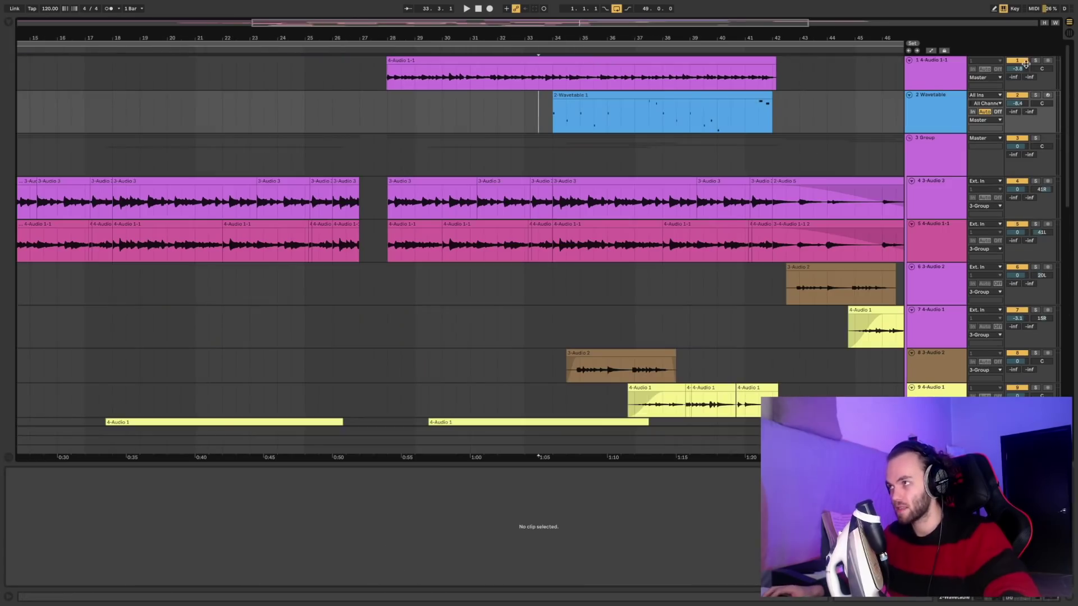
# Step: Play the 4-Audio 1-1 clip on track 1 from bar 28 with the track soloed
pyautogui.click(387, 81)
pyautogui.press('space')
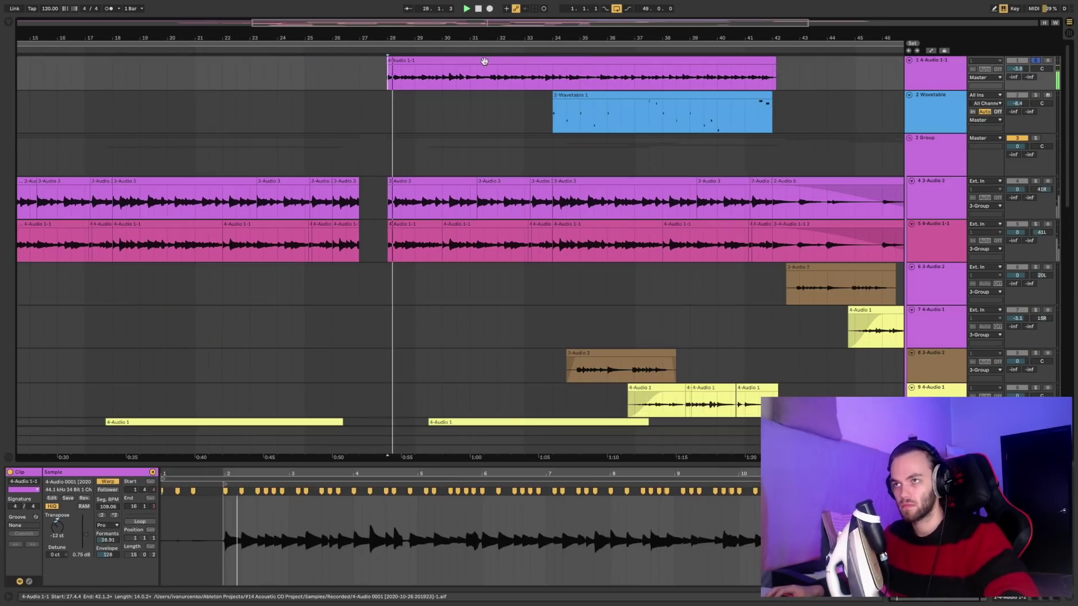
pyautogui.scroll(5, 245, 542)
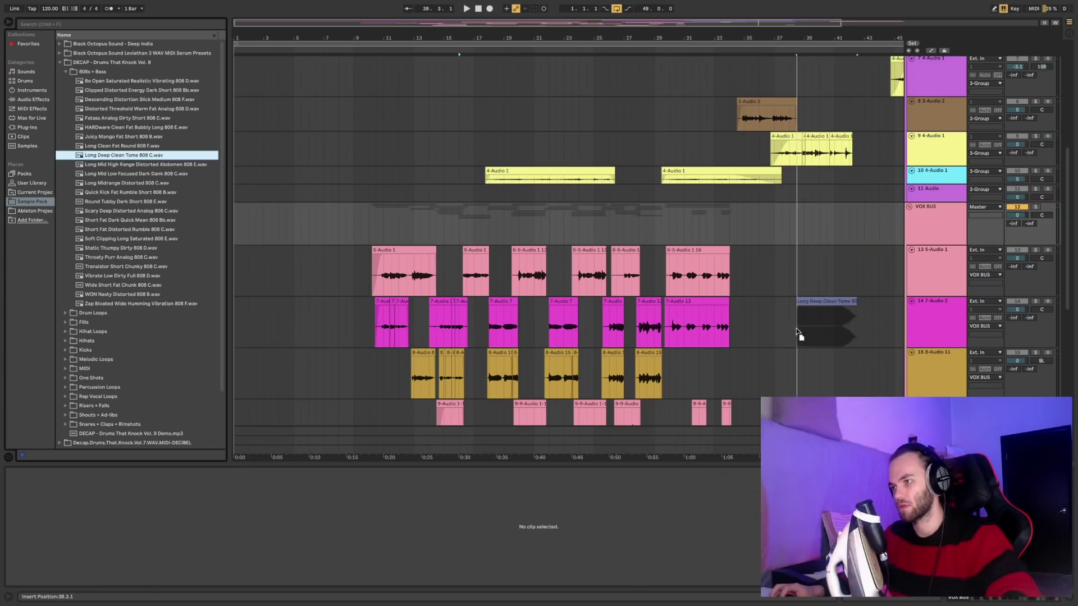
# Step: Try placing Long Deep Clean Tame 808 C.wav on track 14 at bar 38, and delete the clip
pyautogui.moveTo(797, 331); pyautogui.dragTo(797, 332)
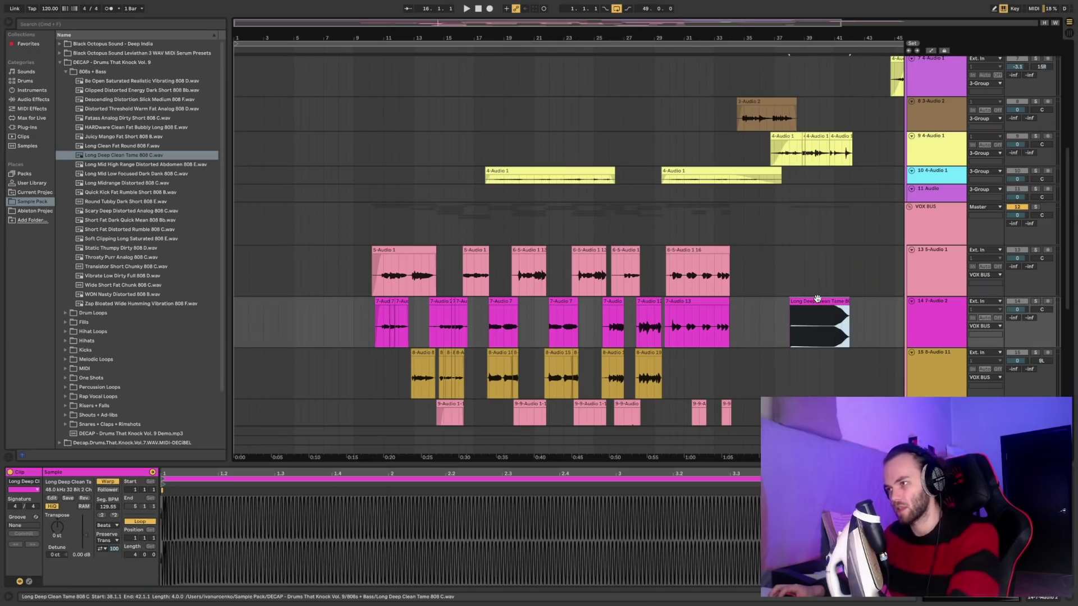
pyautogui.press('Delete')
# Step: Load Long Deep Clean Tame 808 C.wav as a sampler instrument on a new MIDI track below 21 Group
pyautogui.scroll(-6, 877, 341)
pyautogui.doubleClick(935, 411)
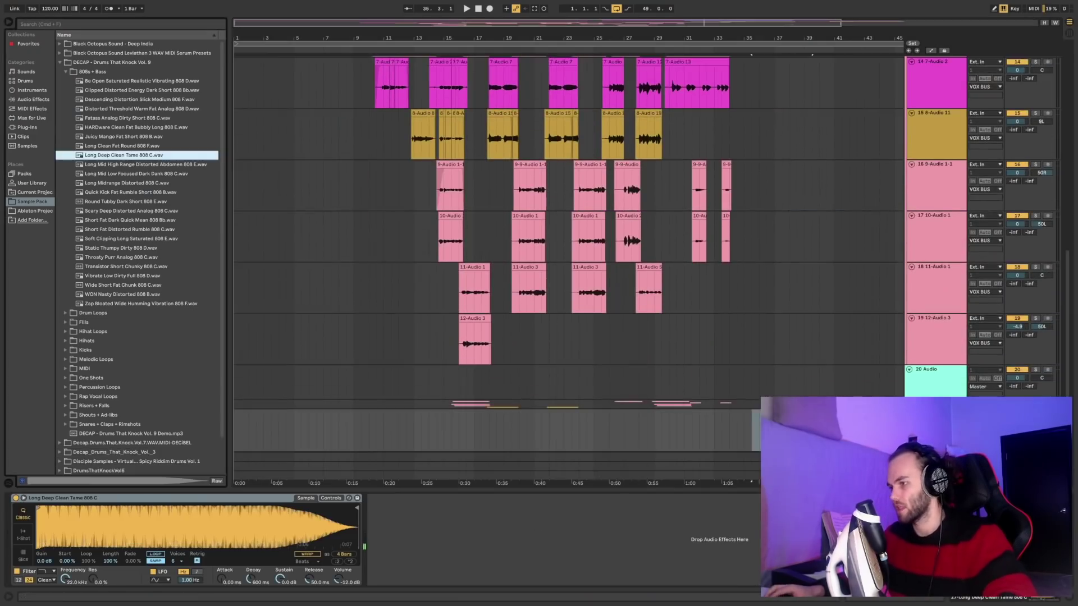
pyautogui.moveTo(751, 393); pyautogui.dragTo(812, 392)
pyautogui.click(935, 391)
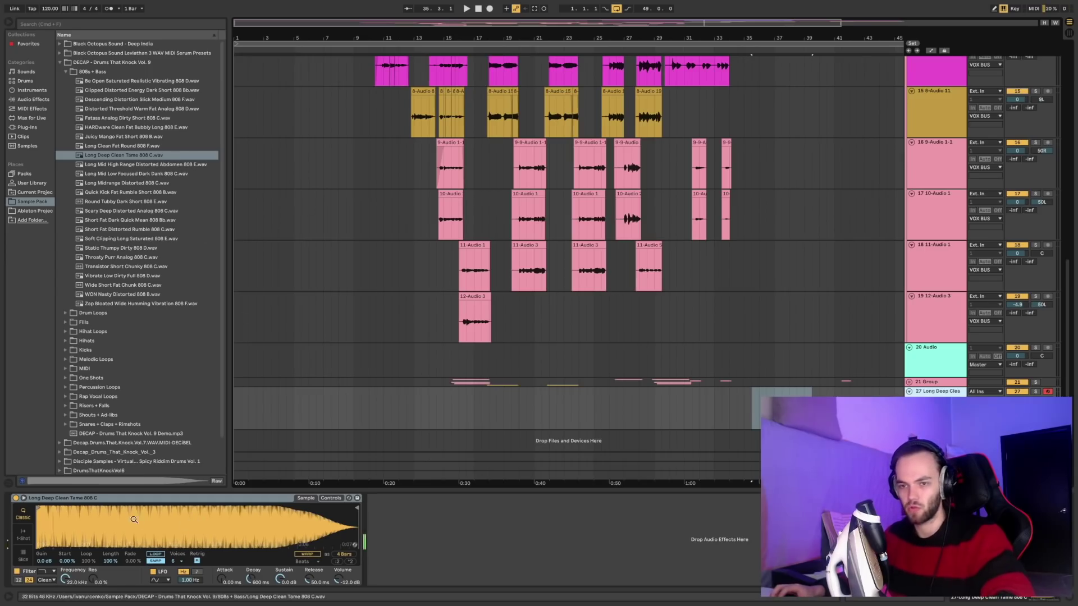
# Step: Compare the Classic and 1-Shot playback modes on the 808 sampler and leave it in 1-Shot
pyautogui.click(23, 534)
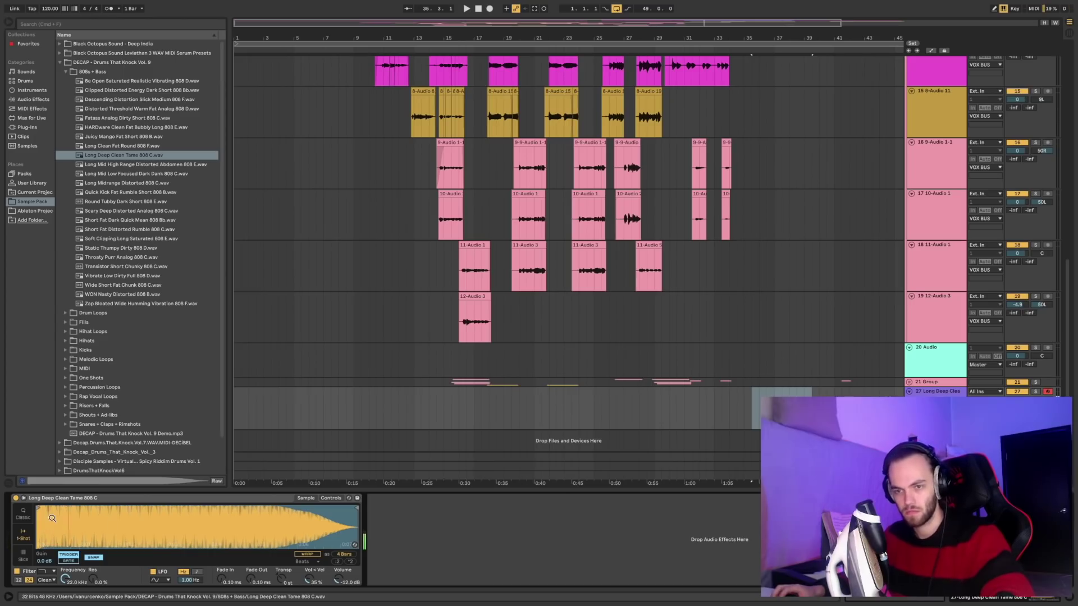
pyautogui.click(23, 513)
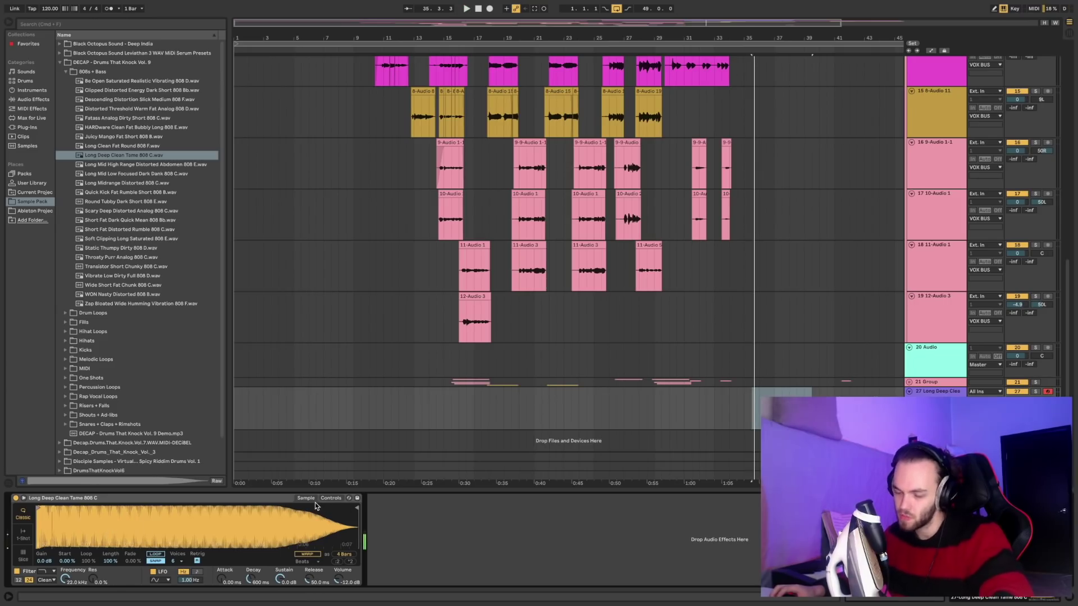
pyautogui.click(23, 534)
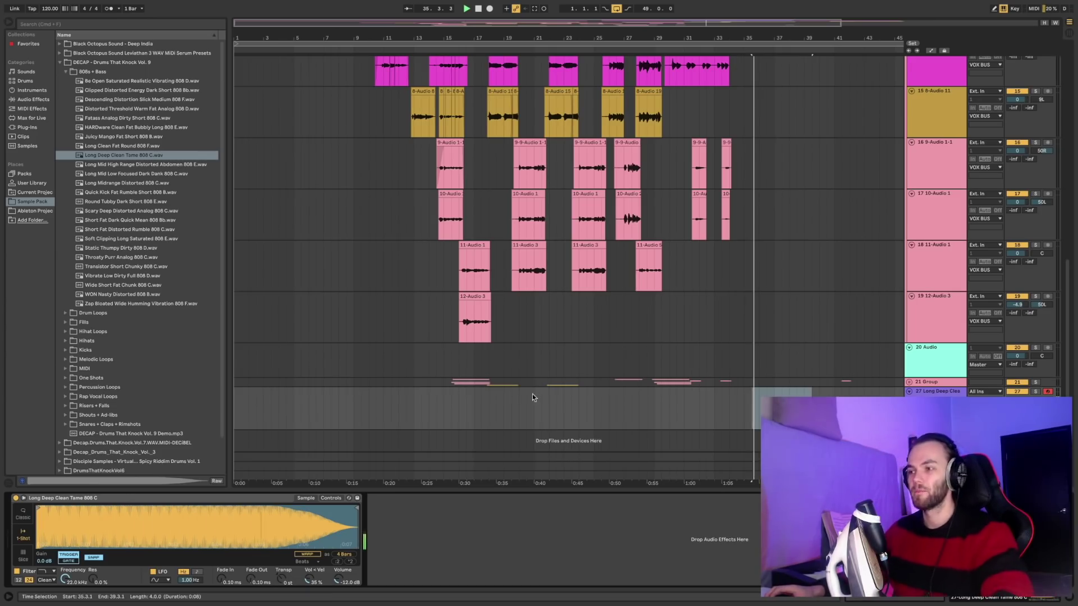
pyautogui.scroll(10, 549, 400)
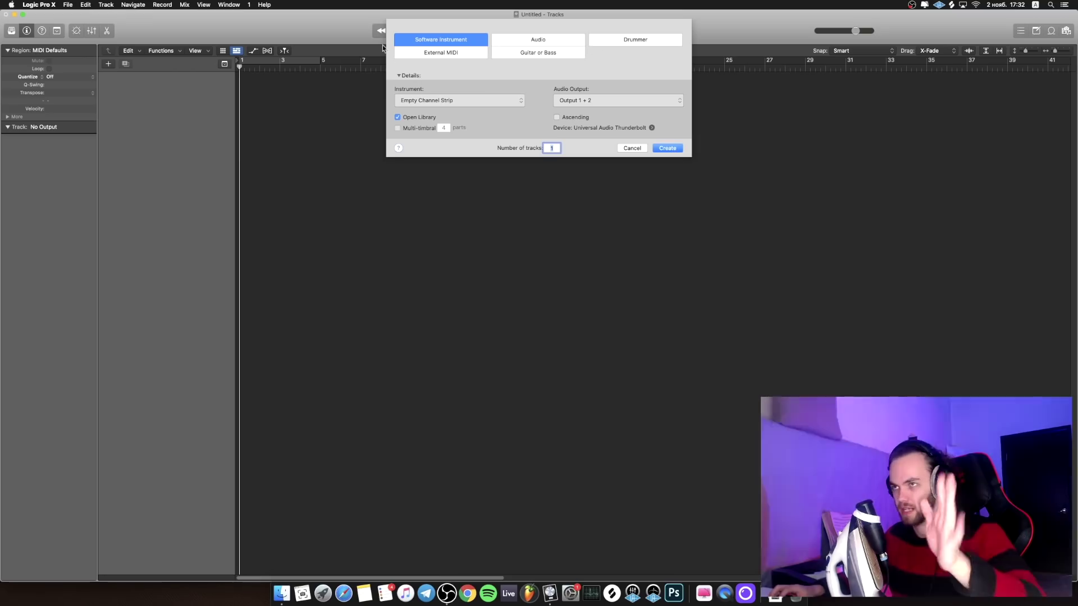
# Step: Switch to Logic Pro X, create one software instrument track and close the Musical Typing window
pyautogui.click(682, 149)
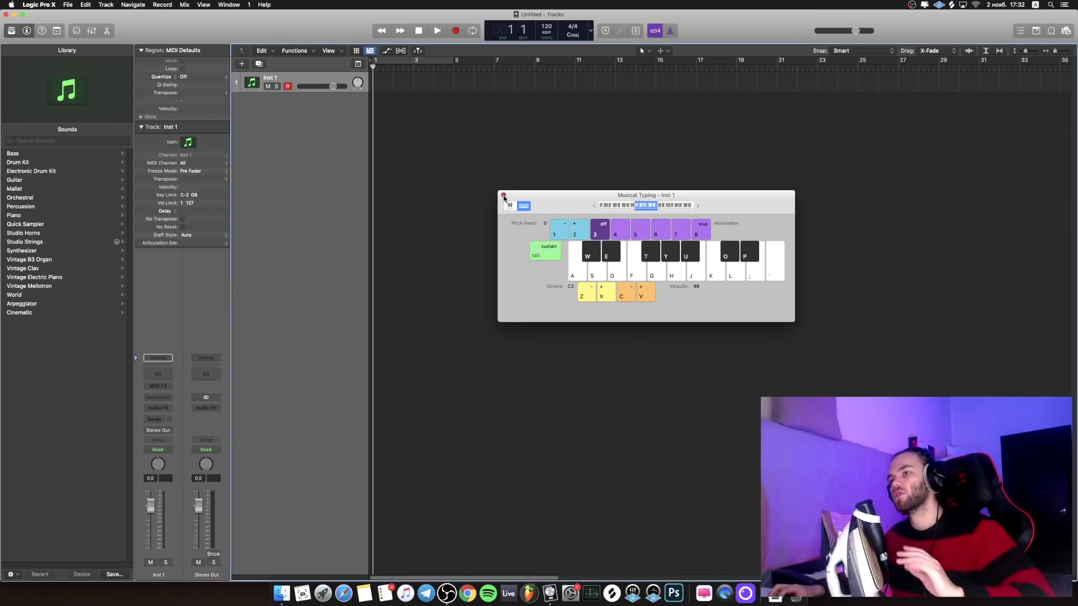
pyautogui.click(502, 195)
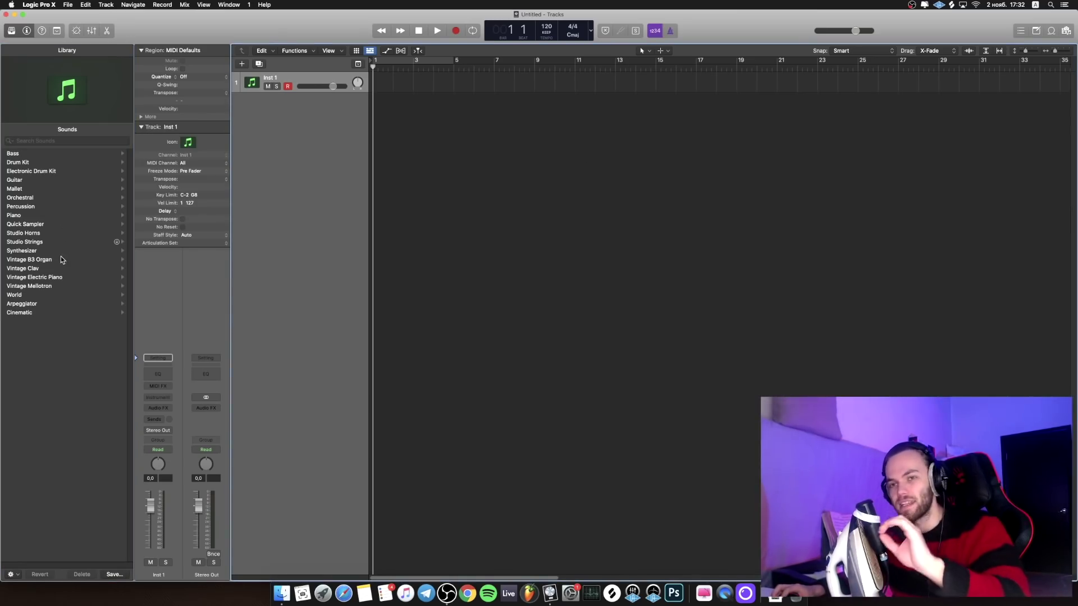
# Step: Try the Guzheng, Irish Bouzouki, Koto and Mexican Guitarron patches from the World Stringed category on the track
pyautogui.click(73, 296)
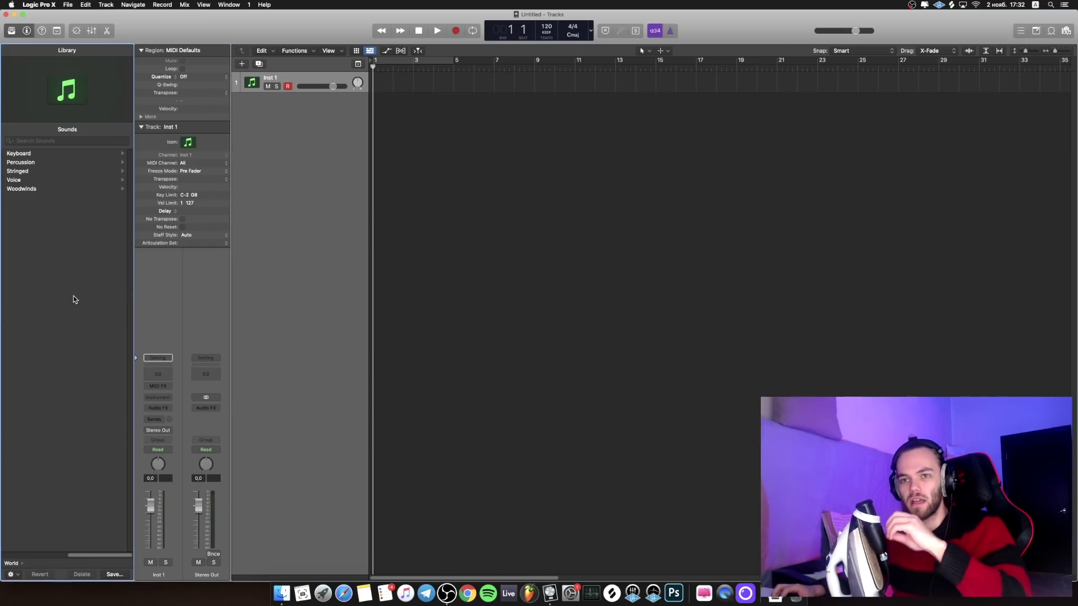
pyautogui.click(49, 170)
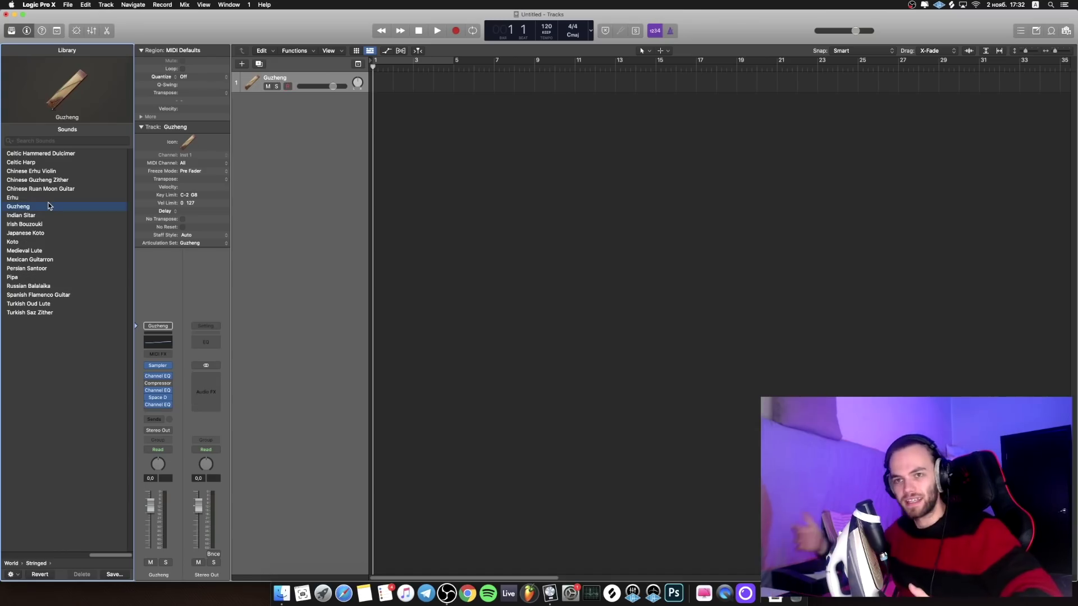
pyautogui.click(54, 224)
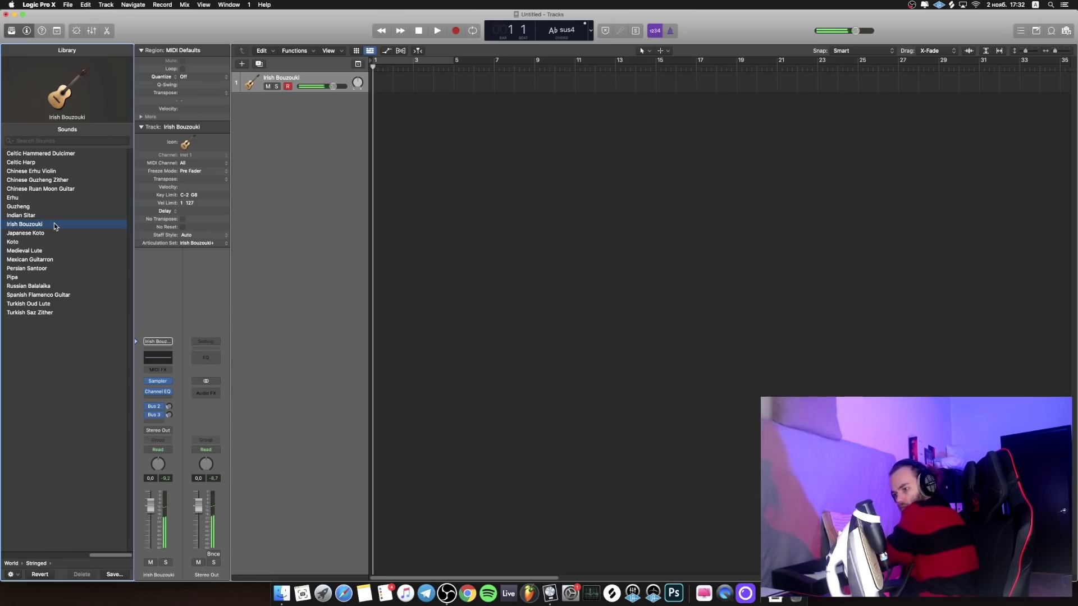
pyautogui.click(73, 241)
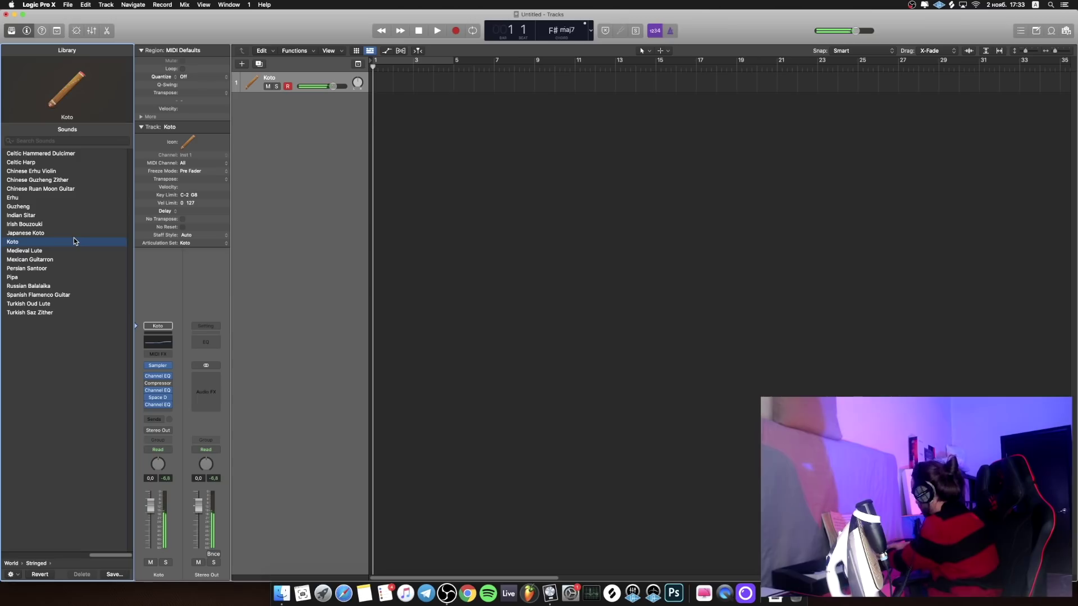
pyautogui.click(39, 257)
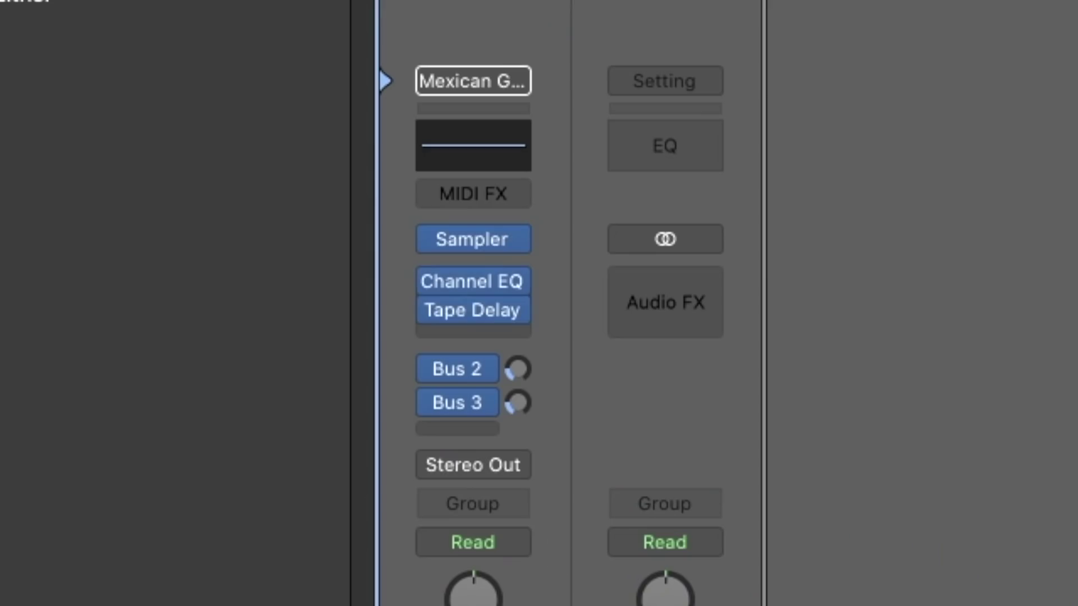
pyautogui.moveTo(160, 373)
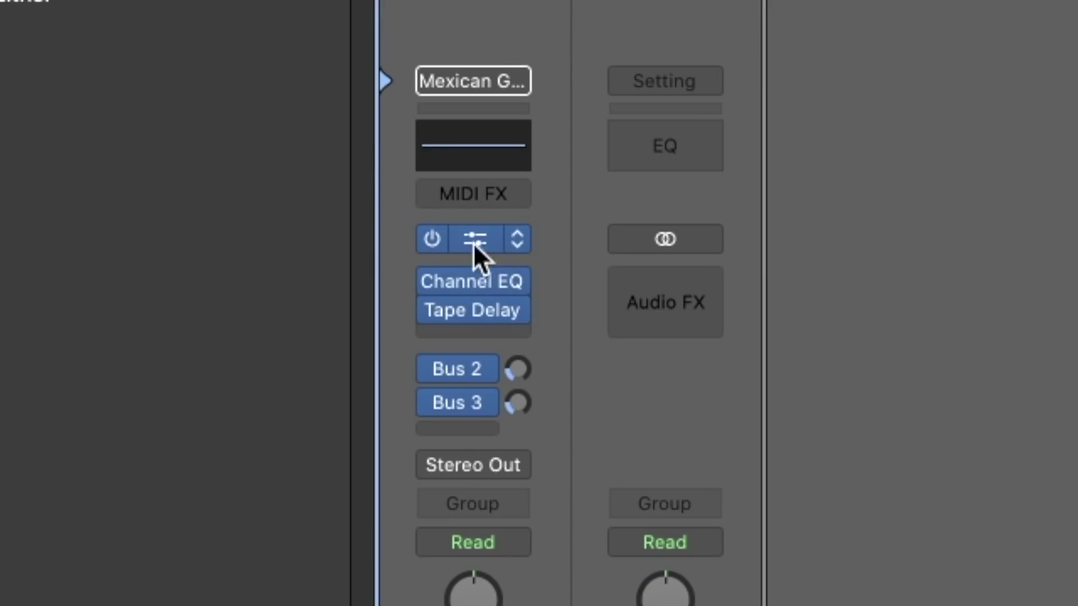
pyautogui.click(474, 240)
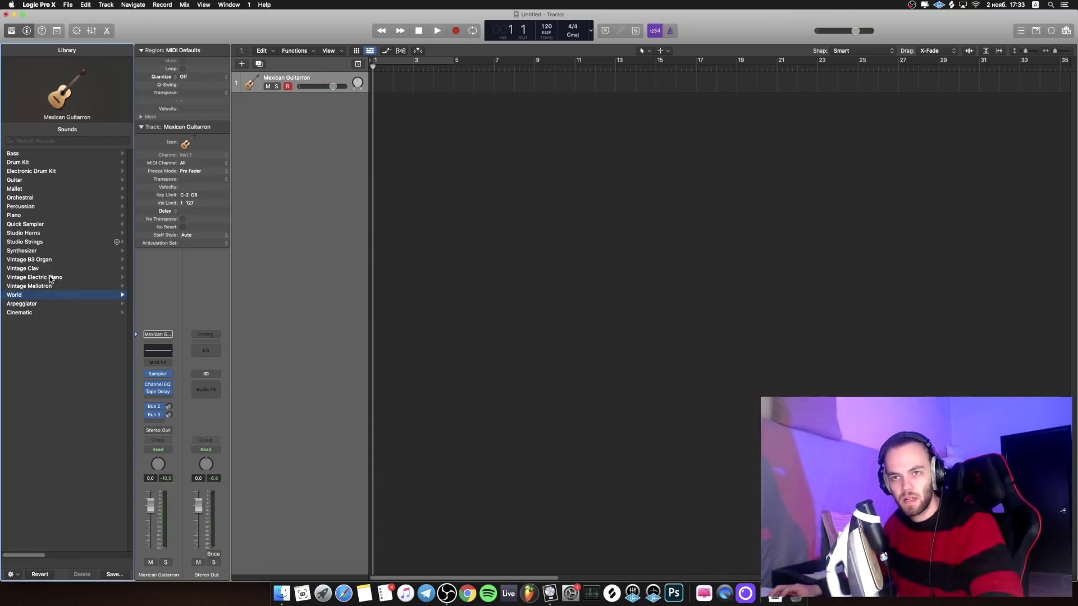
# Step: Load the Bright Suitcase electric piano on track 1 and the orchestral Full Strings patch on a new second instrument track
pyautogui.click(49, 277)
pyautogui.click(54, 162)
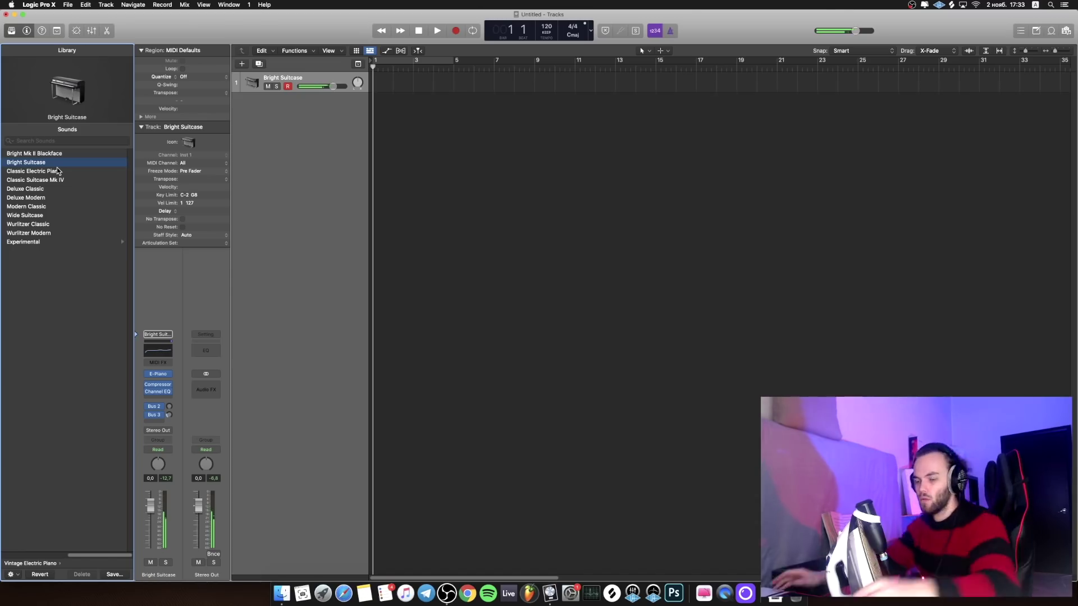
pyautogui.click(52, 198)
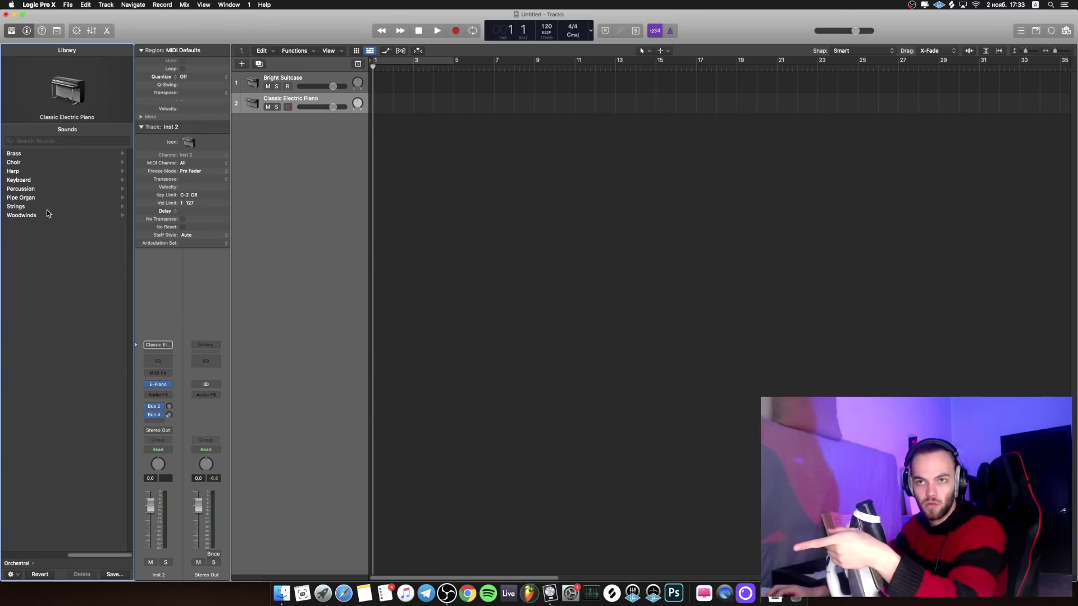
pyautogui.click(48, 207)
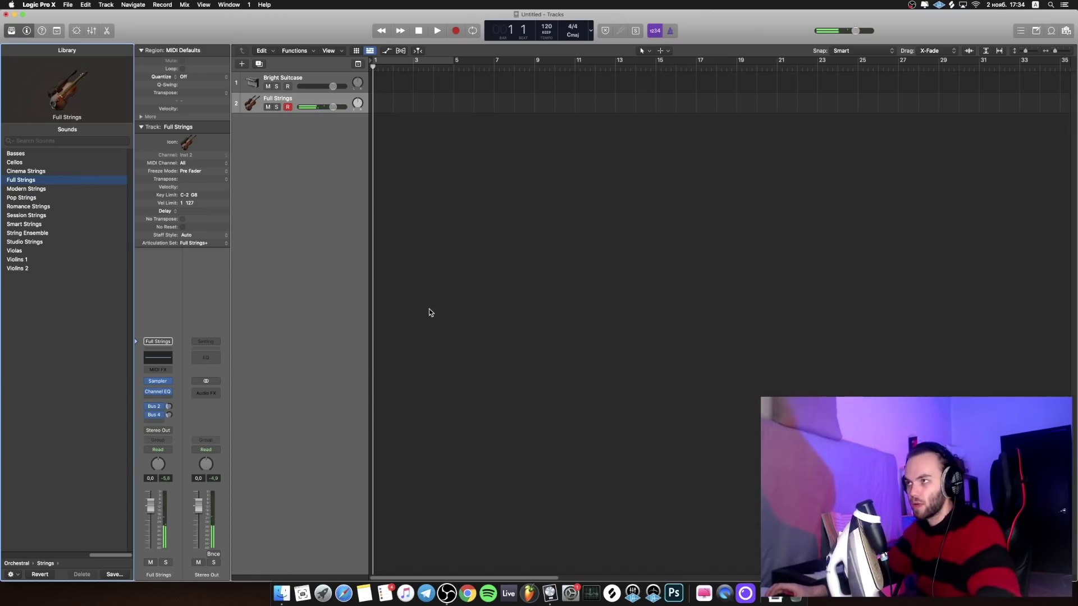
# Step: Show the Full Strings controls, try the Staccato and Pizzicato articulations, and set the articulation to Tremolo
pyautogui.press('b')
pyautogui.click(493, 497)
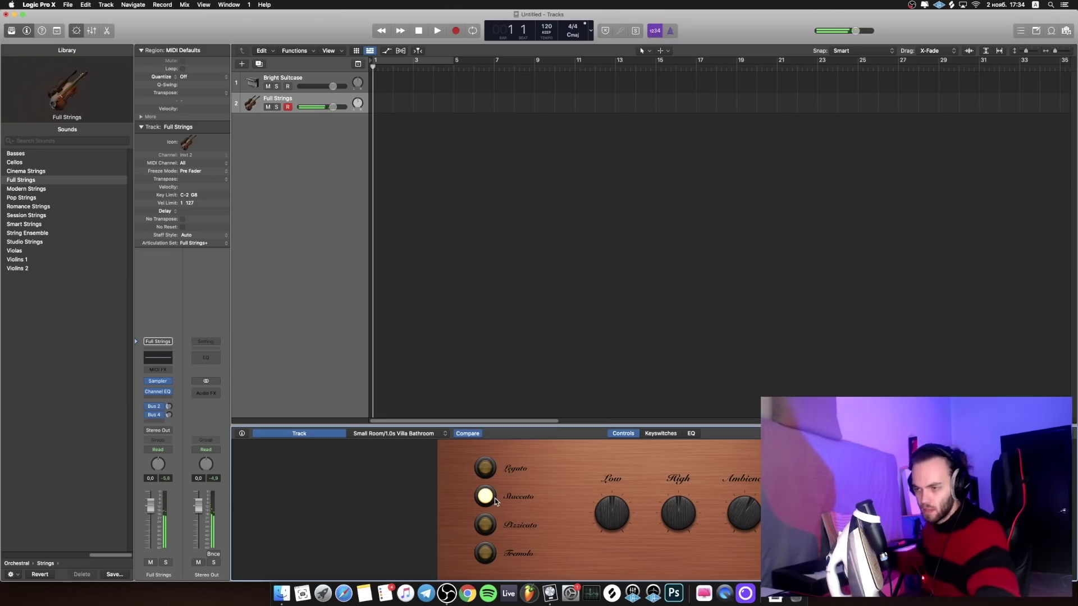
pyautogui.click(486, 525)
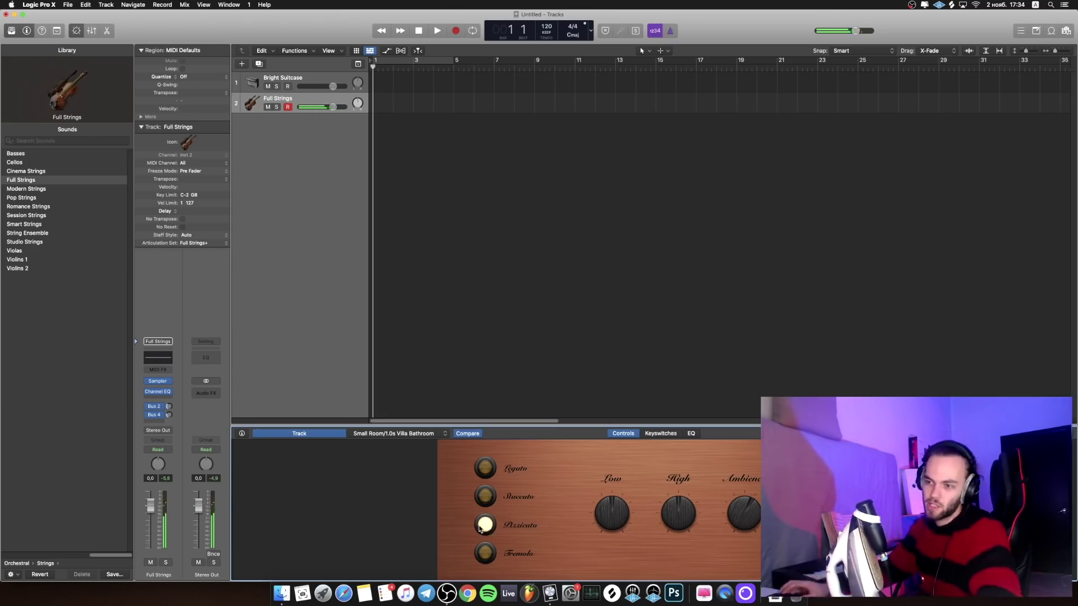
pyautogui.click(484, 557)
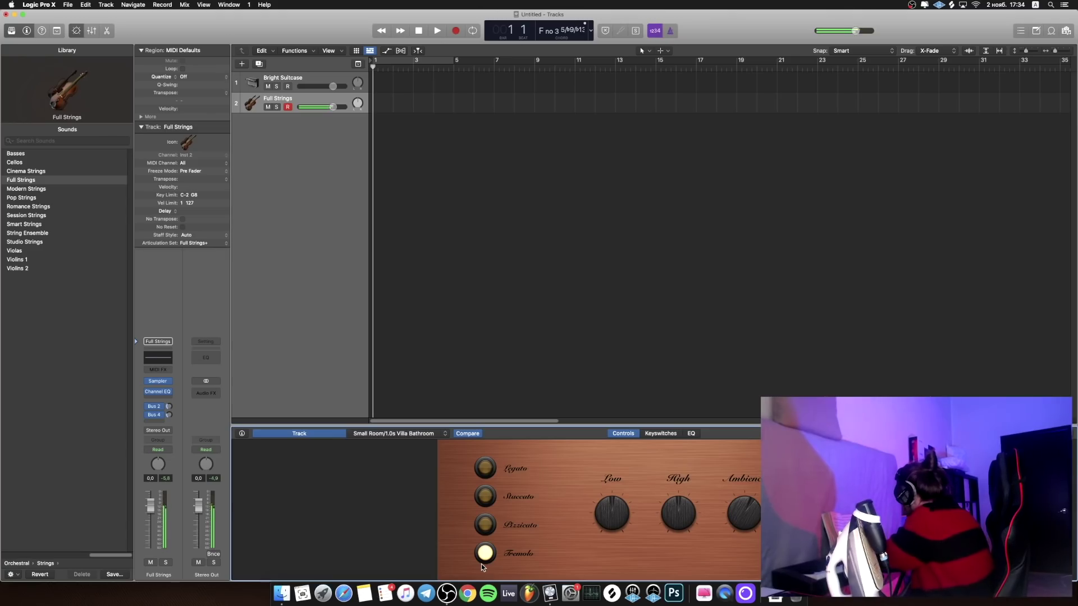
# Step: Record a MIDI region about three bars long on the Full Strings track from bar 1 and play it back
pyautogui.click(455, 31)
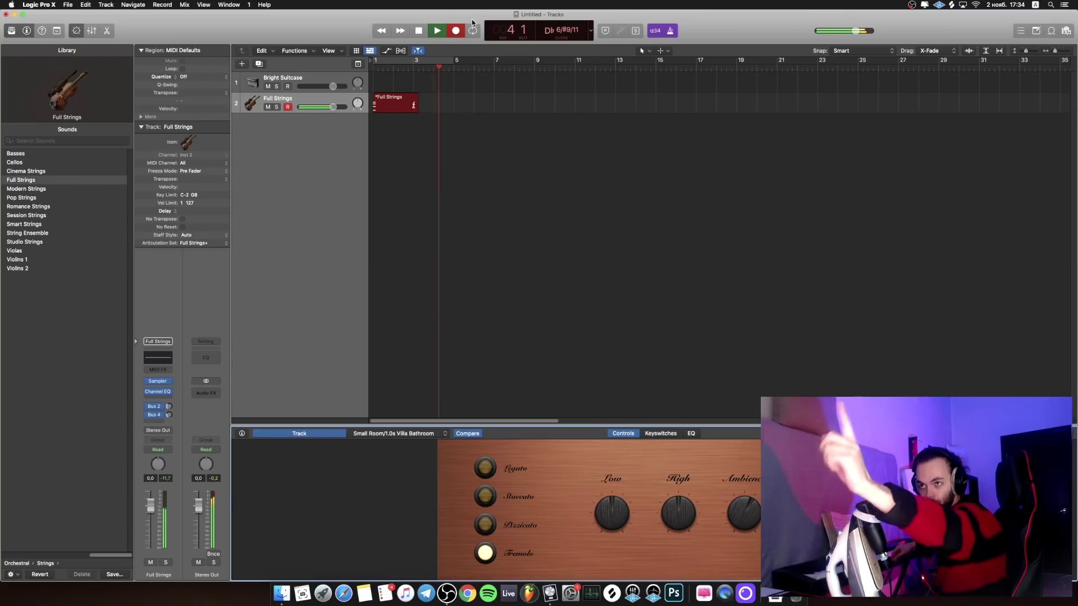
pyautogui.press('space')
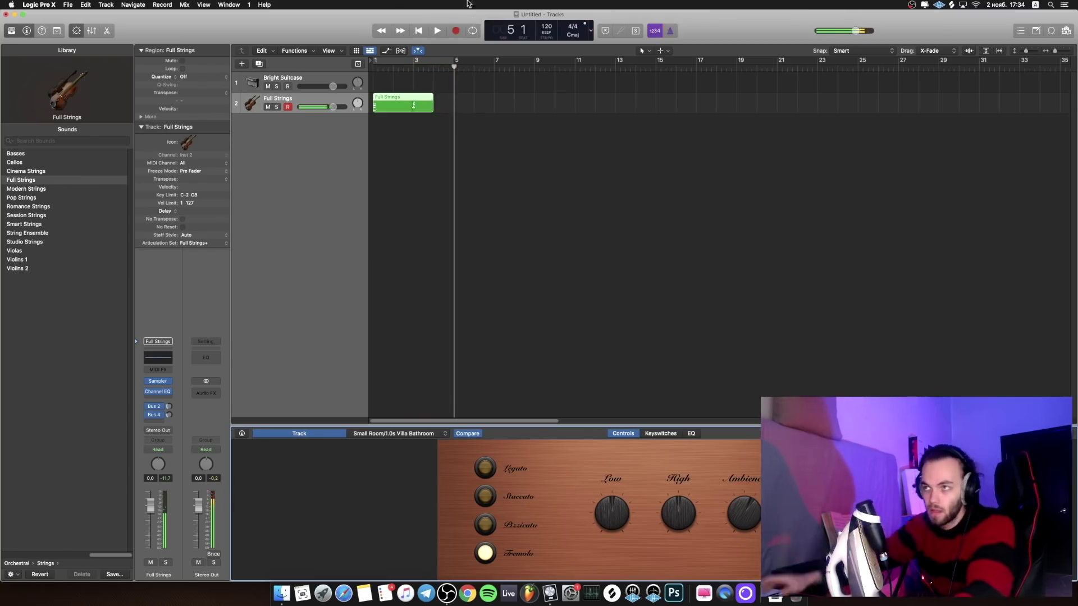
pyautogui.press('Return')
pyautogui.press('space')
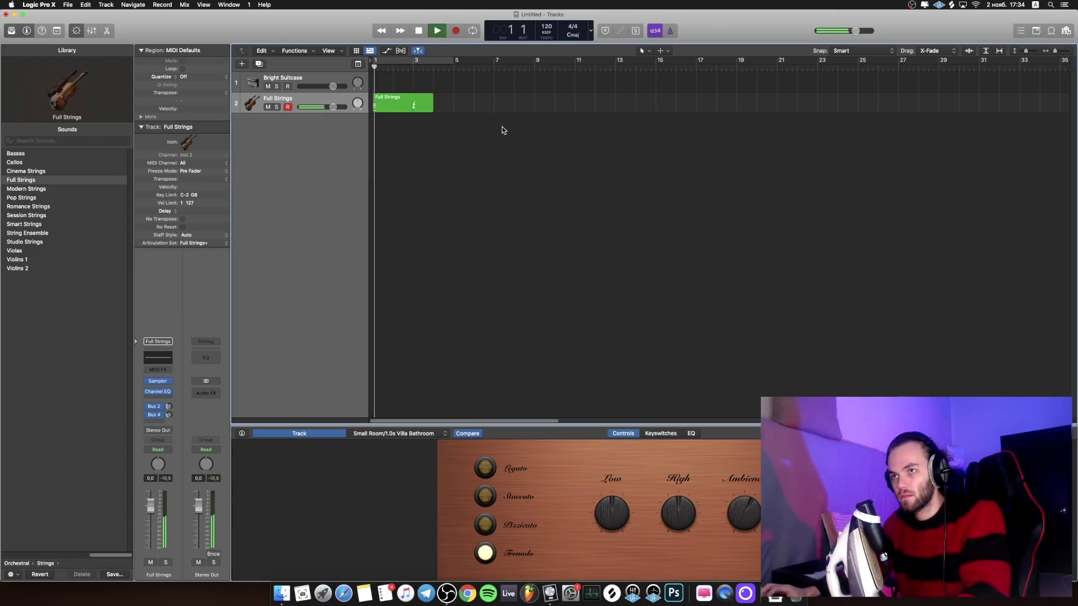
# Step: View the Full Strings region's notes in the Piano Roll and as a score, playing the score from the start
pyautogui.doubleClick(406, 105)
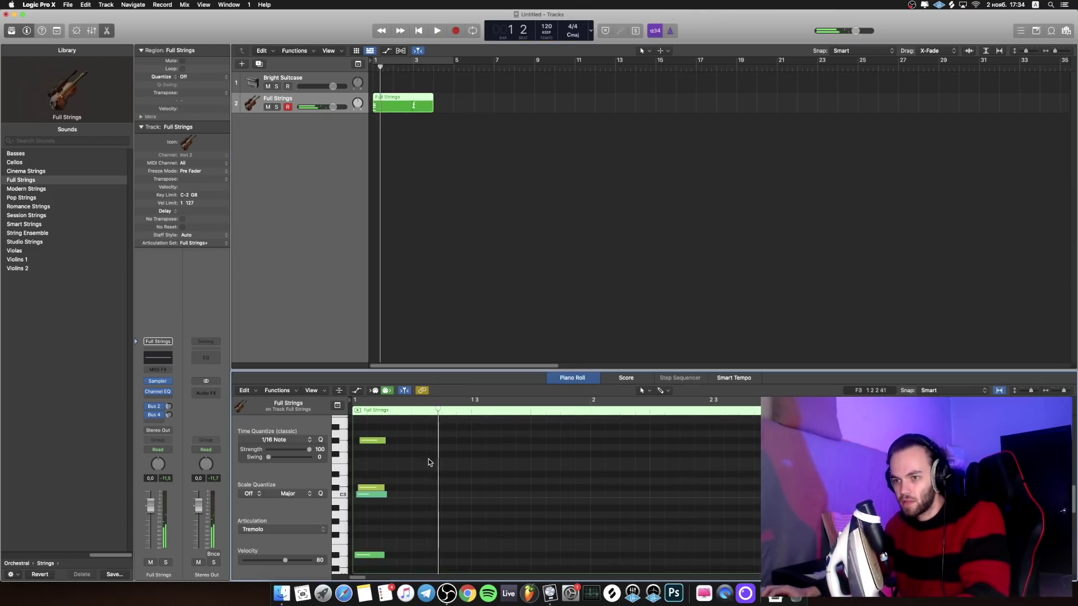
pyautogui.scroll(-3, 429, 462)
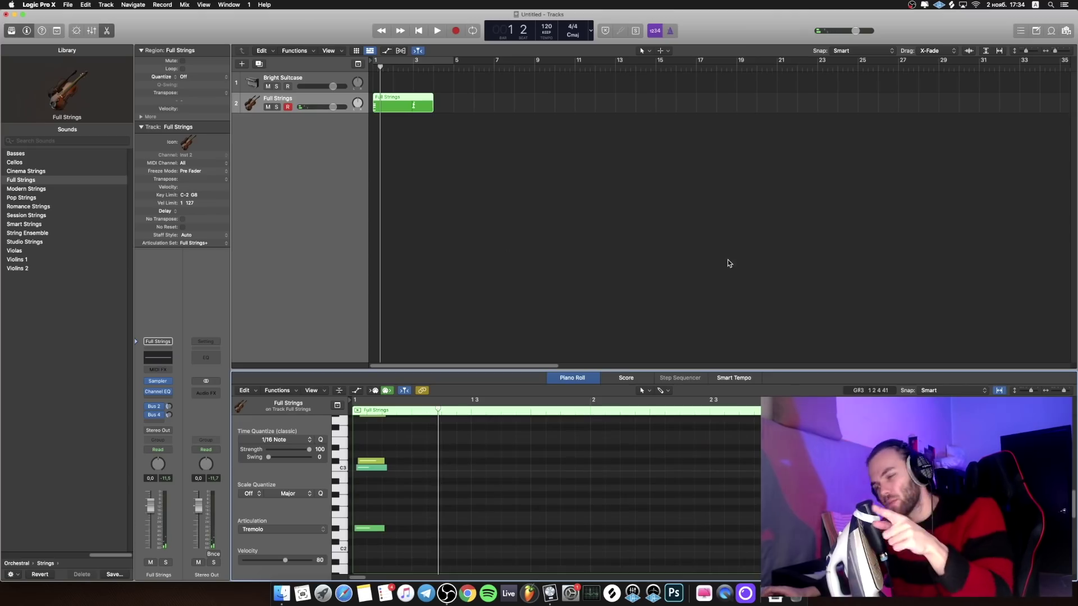
pyautogui.click(626, 378)
pyautogui.press('Return')
pyautogui.press('space')
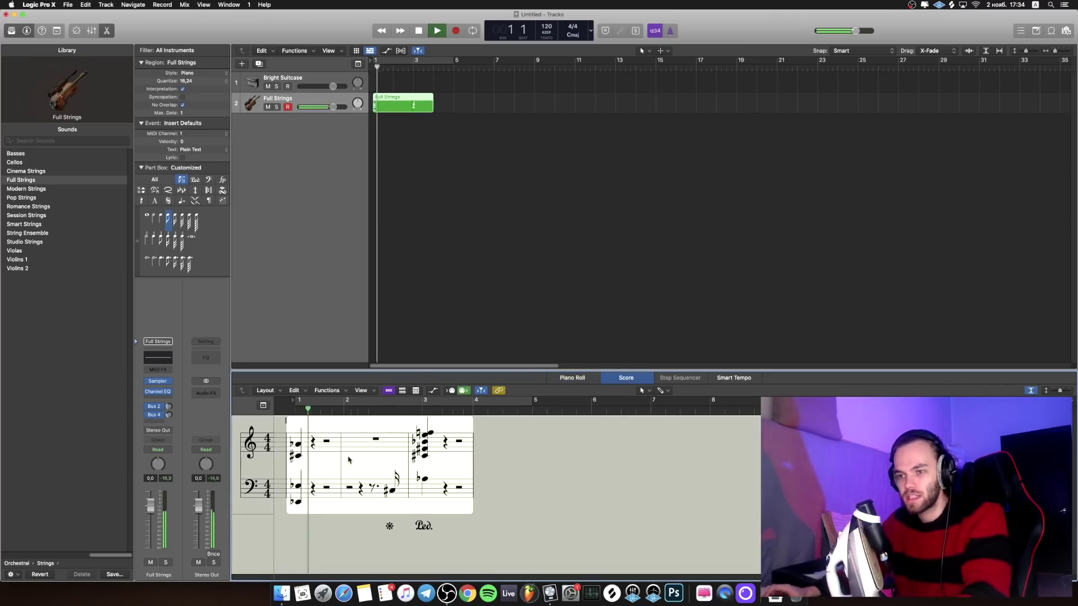
pyautogui.press('space')
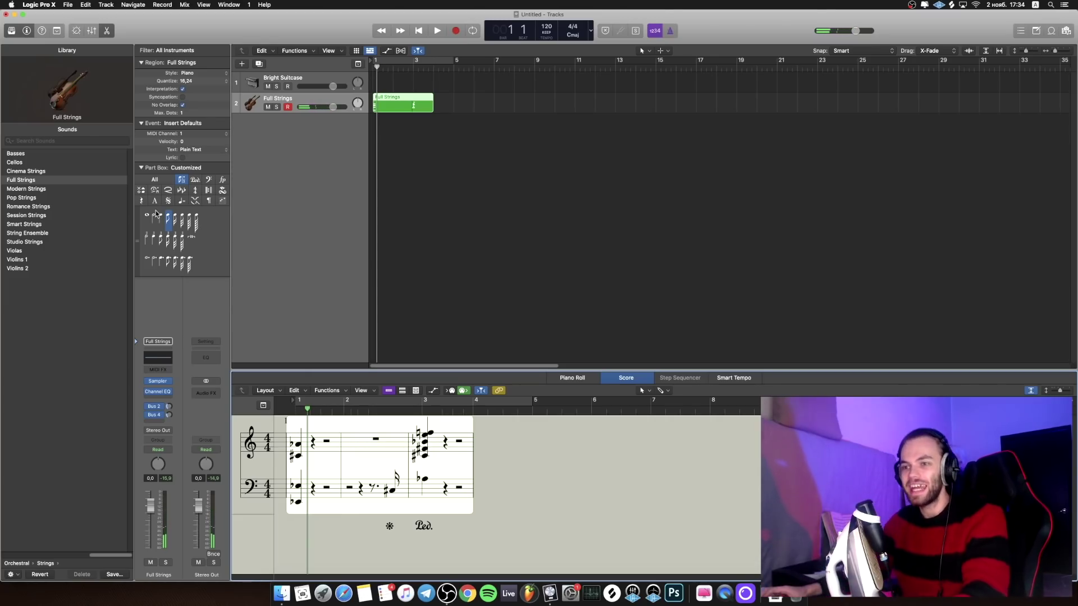
# Step: Examine the paper size options in the score's Page Setup and close it without changes
pyautogui.click(294, 390)
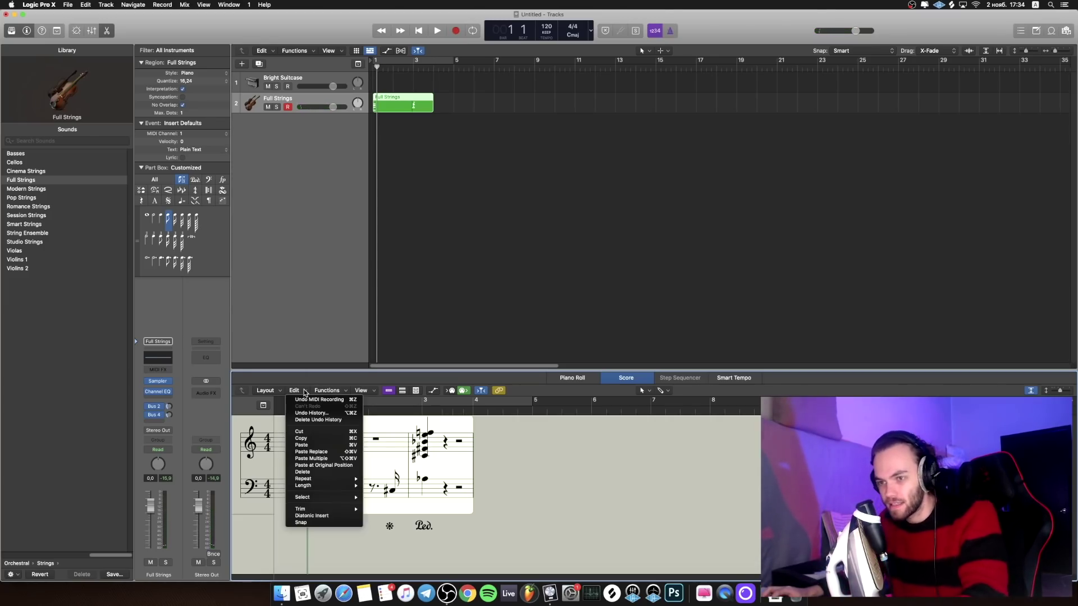
pyautogui.click(68, 5)
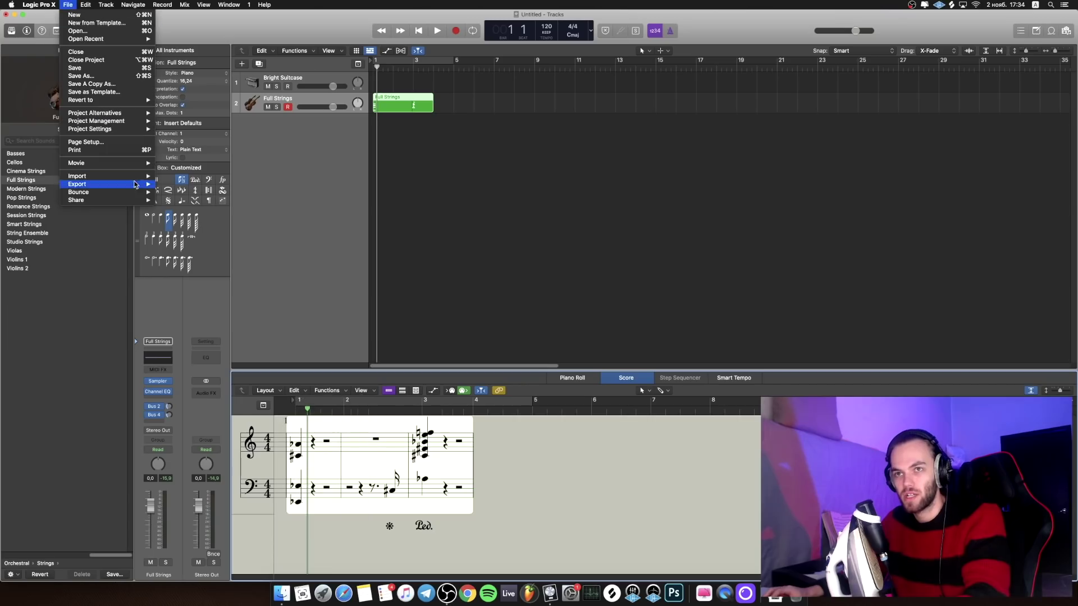
pyautogui.click(86, 142)
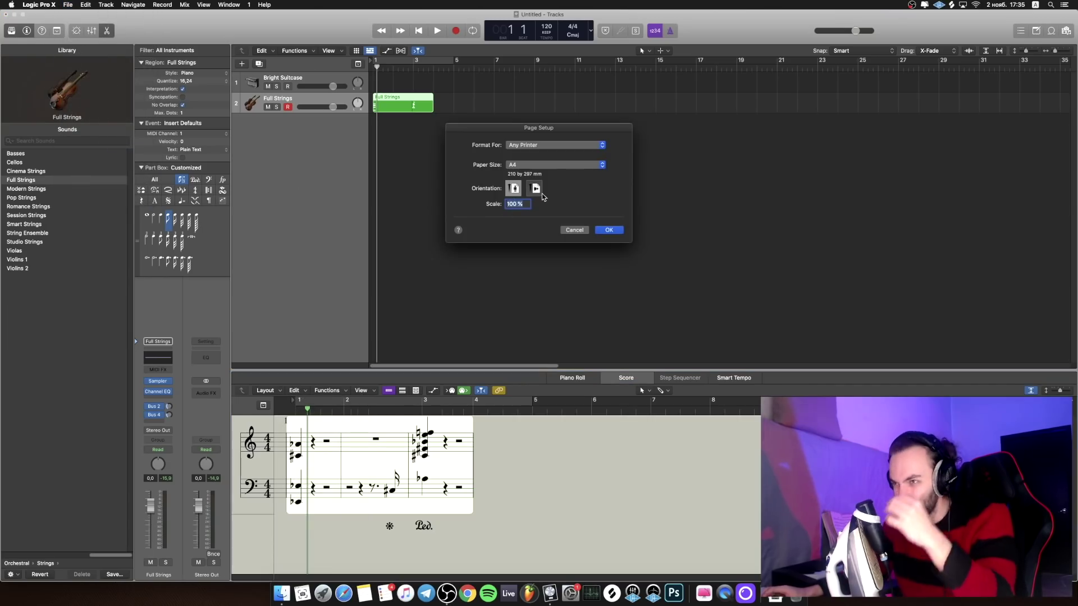
pyautogui.click(560, 166)
pyautogui.click(614, 177)
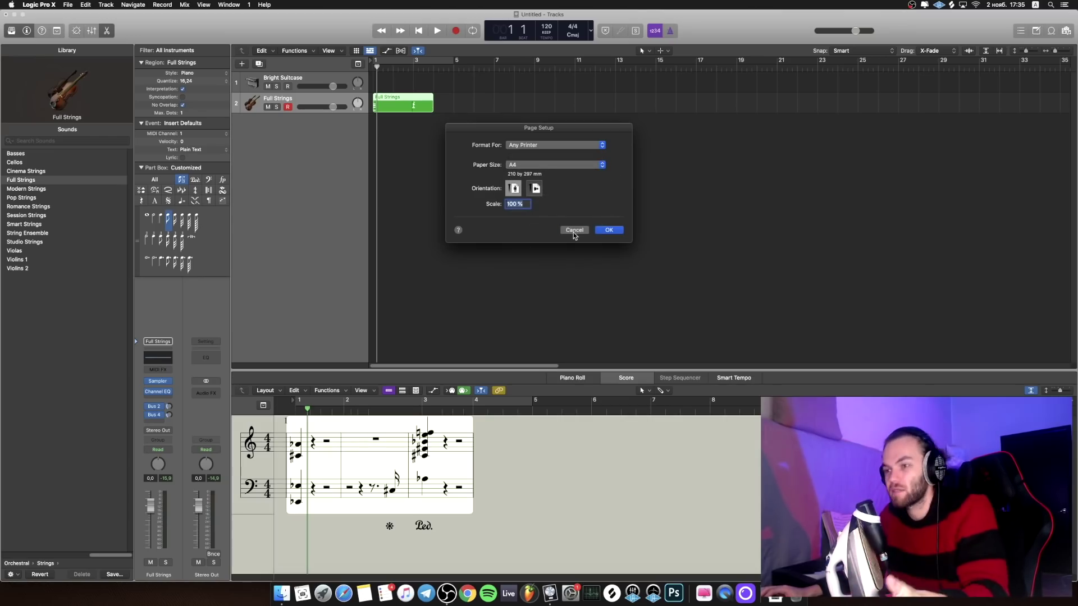
pyautogui.click(574, 231)
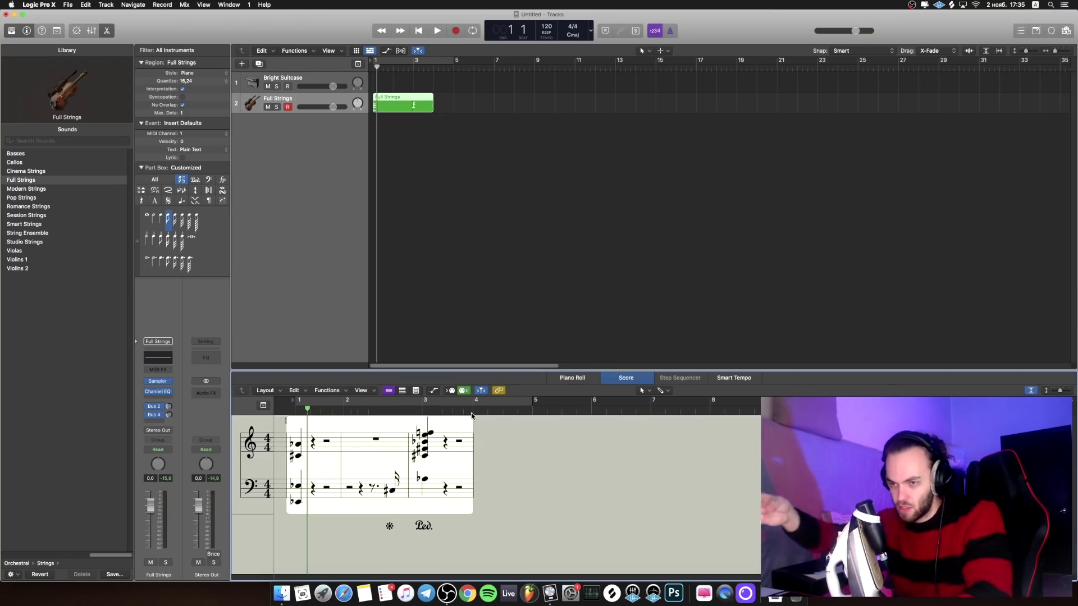
# Step: Return to the Piano Roll view and add a third software instrument track
pyautogui.click(572, 378)
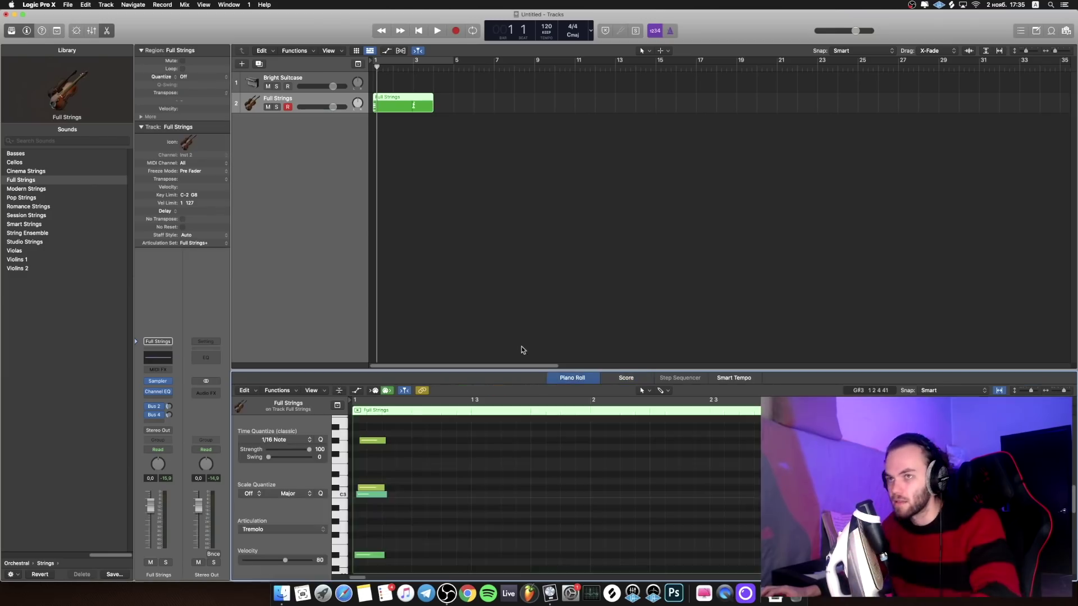
pyautogui.press('alt+super+n')
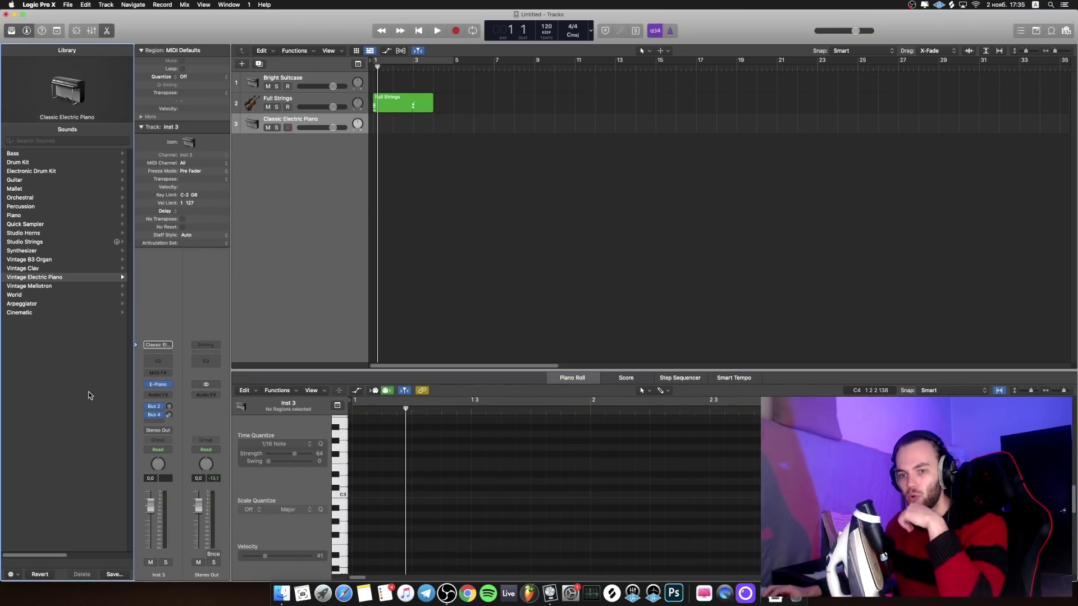
# Step: Audition 60s Shuffle Drumset 01, 60s Shuffle Drumset 03 and 70s Electric Piano 08 from Apple Loops, and browse further loops
pyautogui.click(1050, 32)
pyautogui.click(932, 203)
pyautogui.click(936, 214)
pyautogui.click(954, 264)
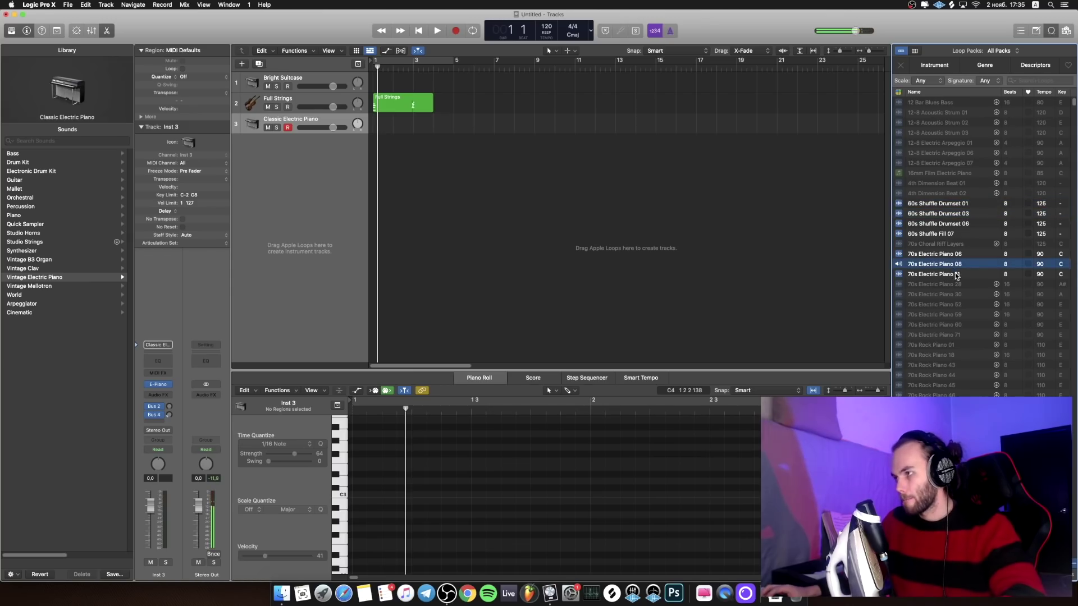
pyautogui.scroll(-10, 963, 321)
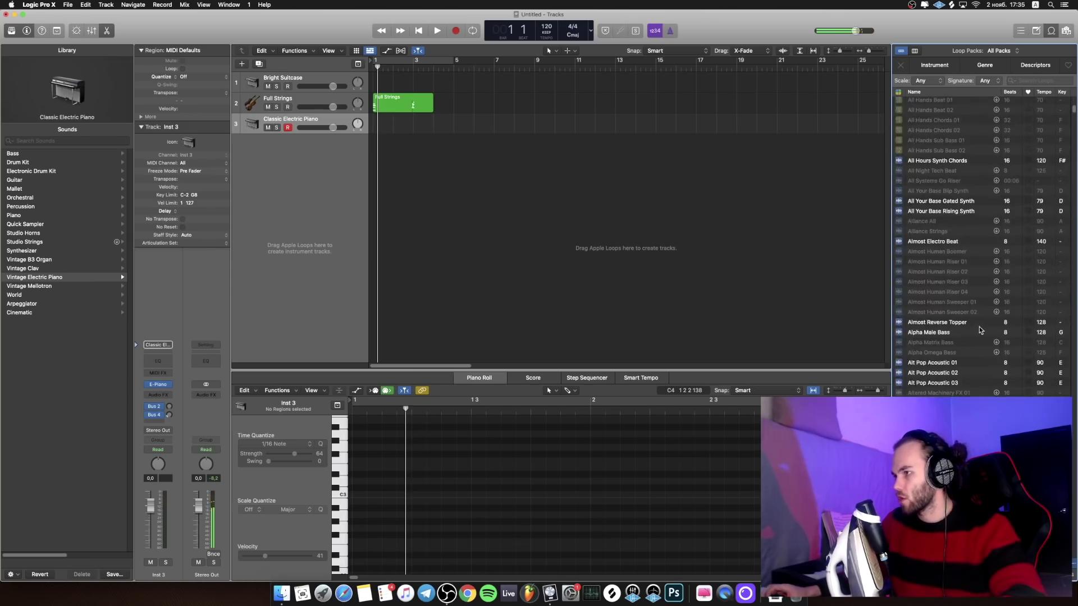
# Step: Audition the Amalgamate Chord Layers loop and show the list editors' tempo list
pyautogui.click(965, 299)
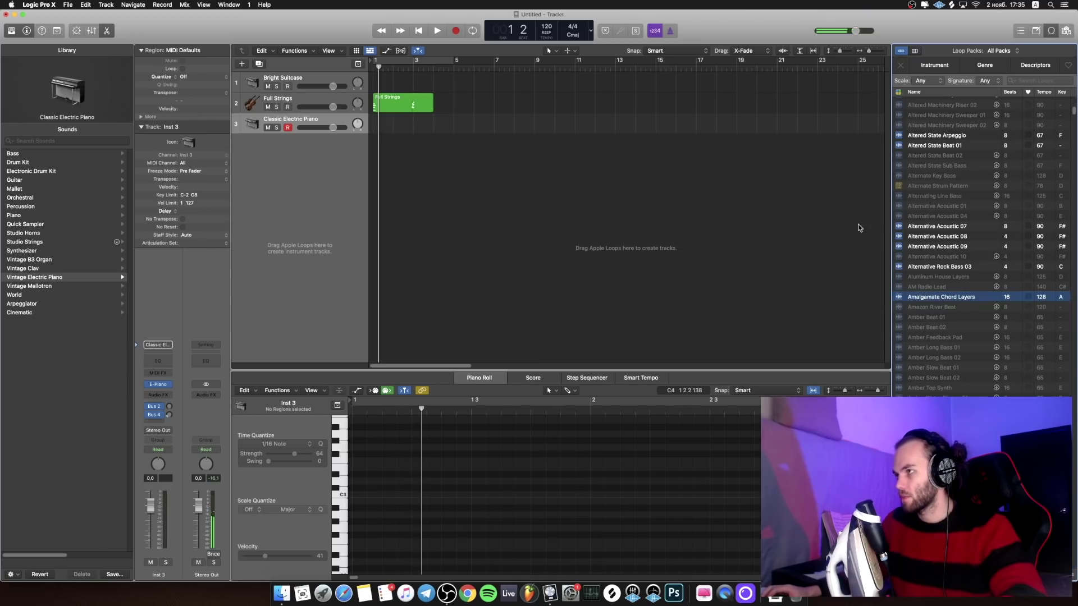
pyautogui.press('d')
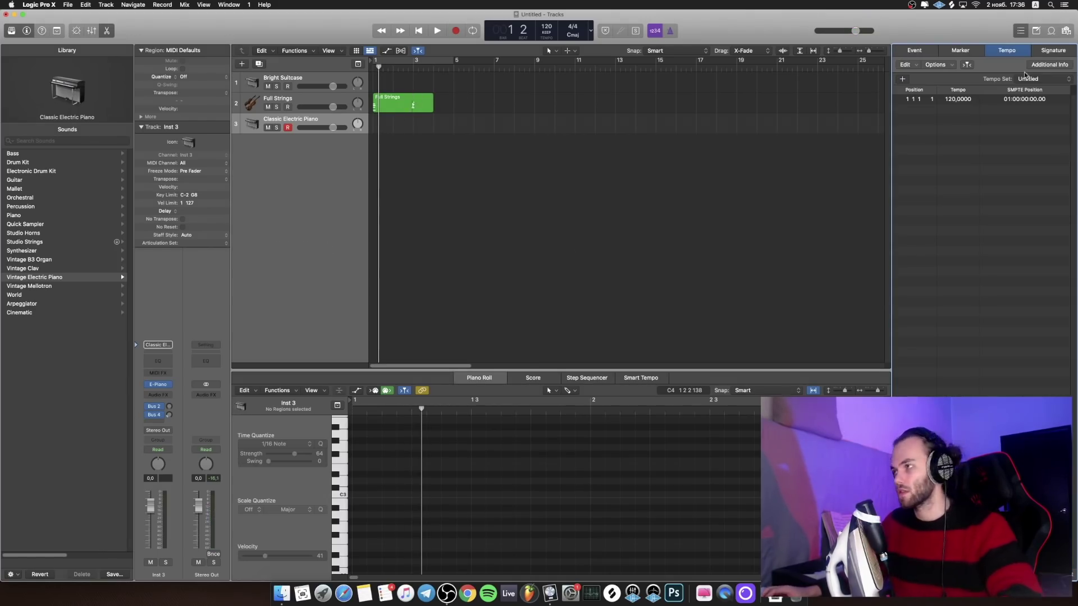
# Step: Show the media browser and look through its audio and home video folders
pyautogui.click(1065, 34)
pyautogui.click(967, 53)
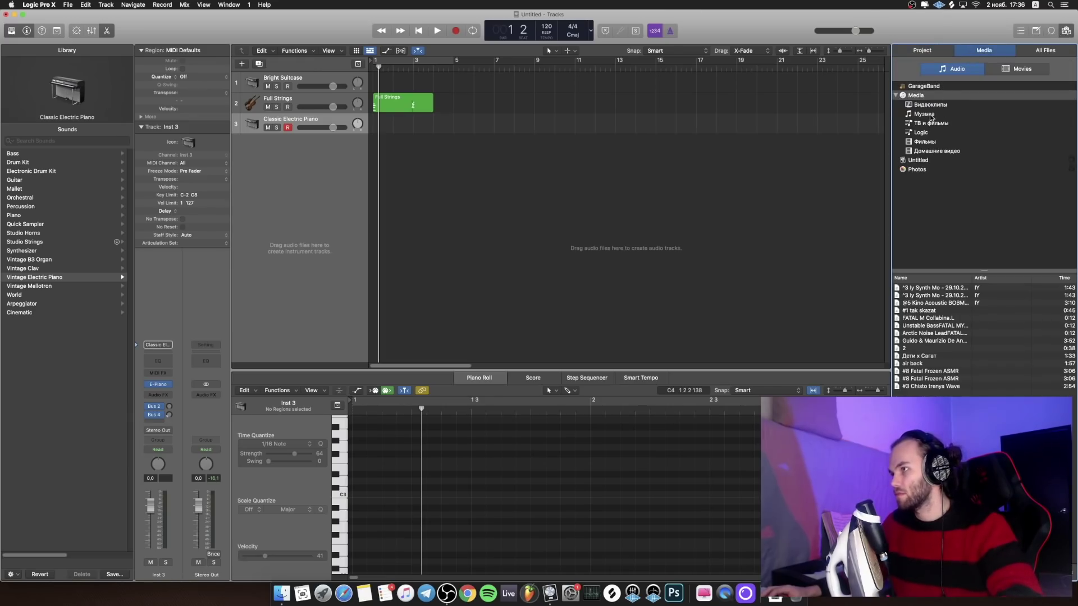
pyautogui.click(930, 142)
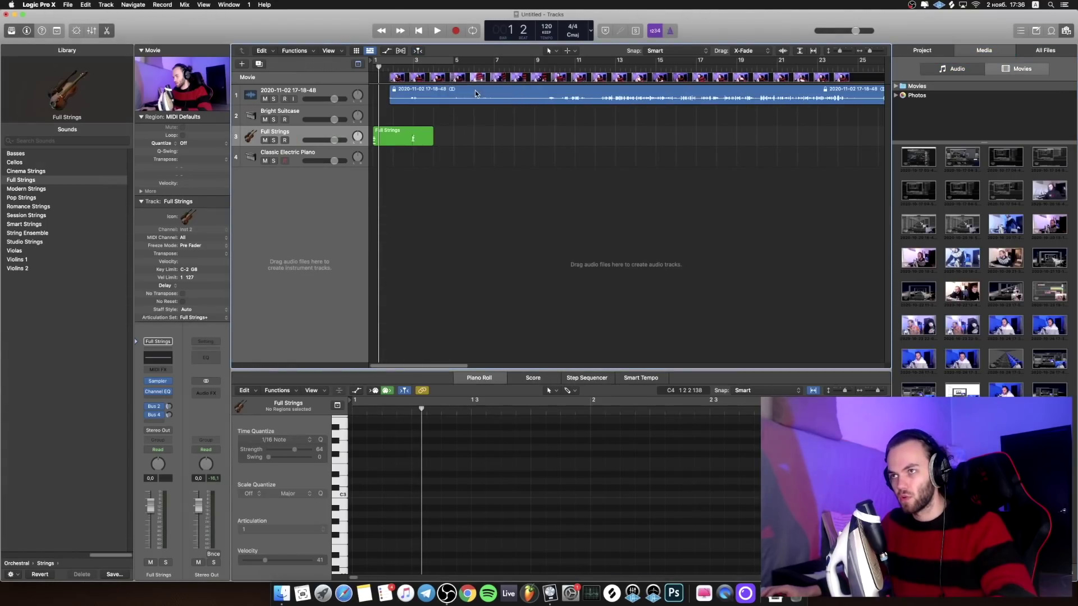
# Step: Move the Full Strings region to the start of the movie and enlarge the movie track's thumbnails
pyautogui.moveTo(393, 138); pyautogui.dragTo(409, 137)
pyautogui.moveTo(378, 83); pyautogui.dragTo(379, 159)
# Step: Play the movie with the strings, widening the inspector to enlarge the movie preview, and stop playback
pyautogui.press('space')
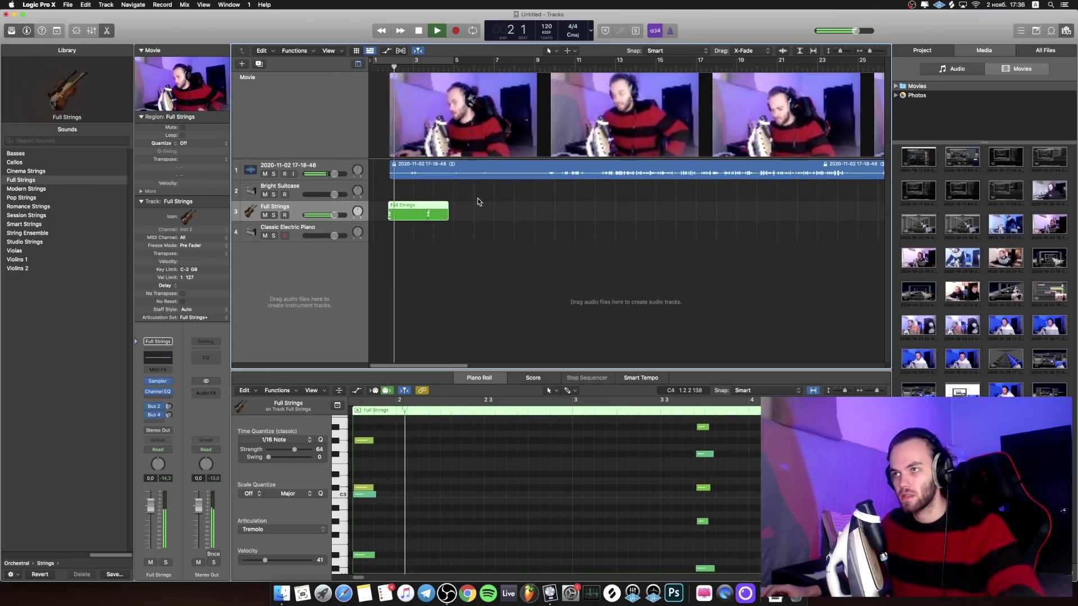
pyautogui.moveTo(230, 119); pyautogui.dragTo(257, 119)
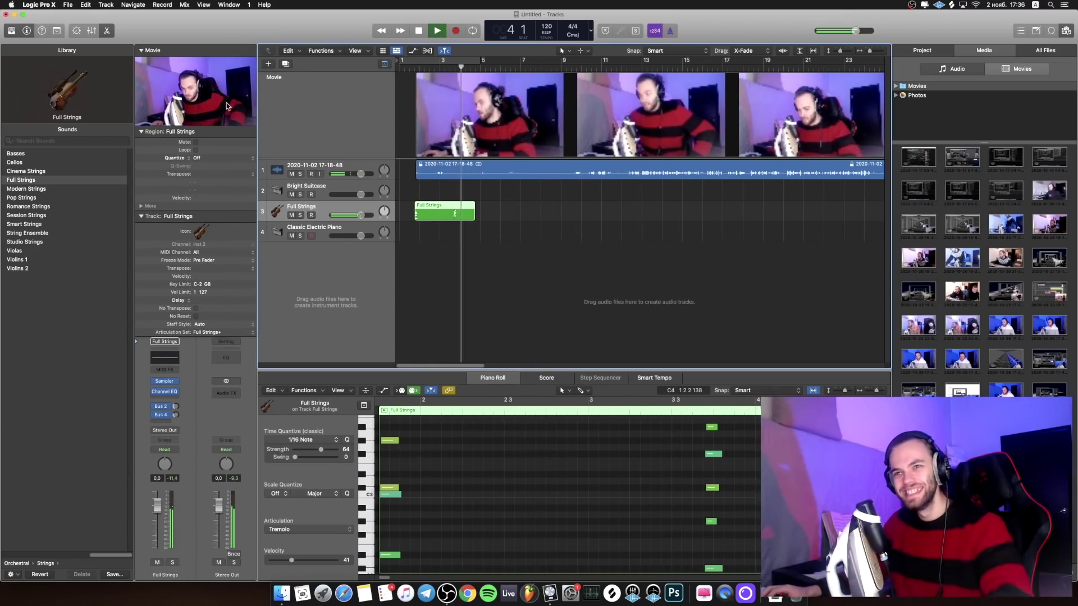
pyautogui.press('space')
# Step: Select the movie's audio region, listen to its spoken section around bar 14 and stop playback
pyautogui.click(630, 152)
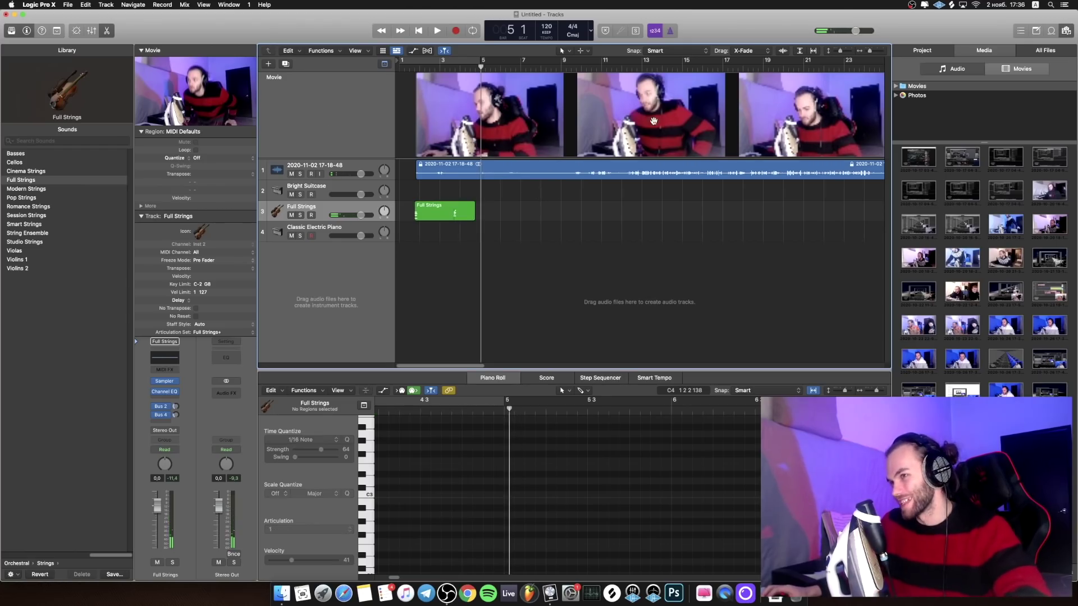
pyautogui.click(657, 177)
pyautogui.click(661, 192)
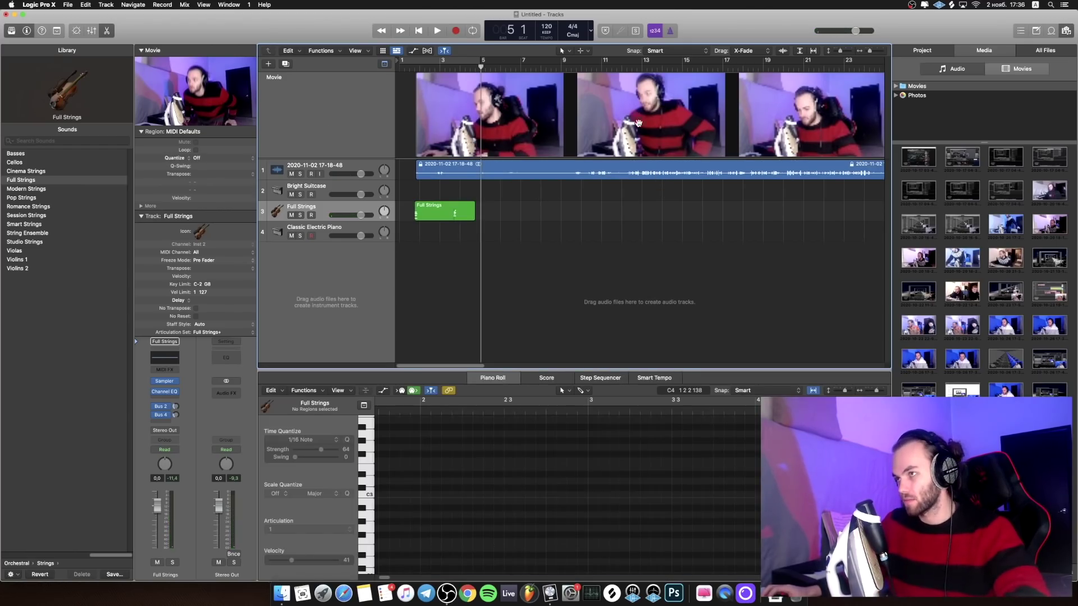
pyautogui.click(642, 173)
pyautogui.press('space')
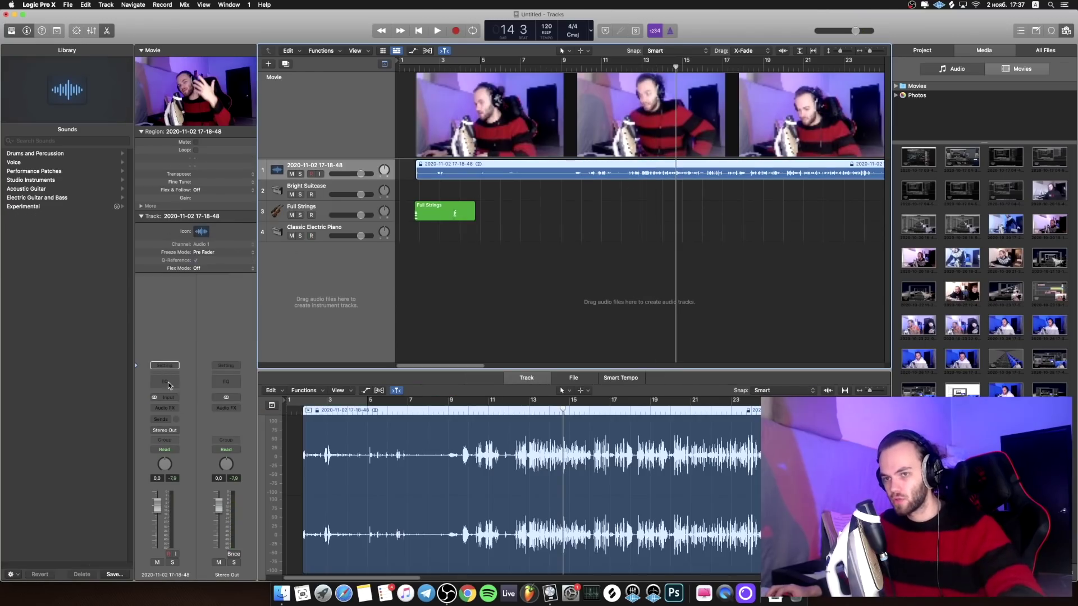
# Step: Insert a Channel EQ on the movie's audio track and try moving a point on its curve, playing and stopping the movie
pyautogui.click(167, 382)
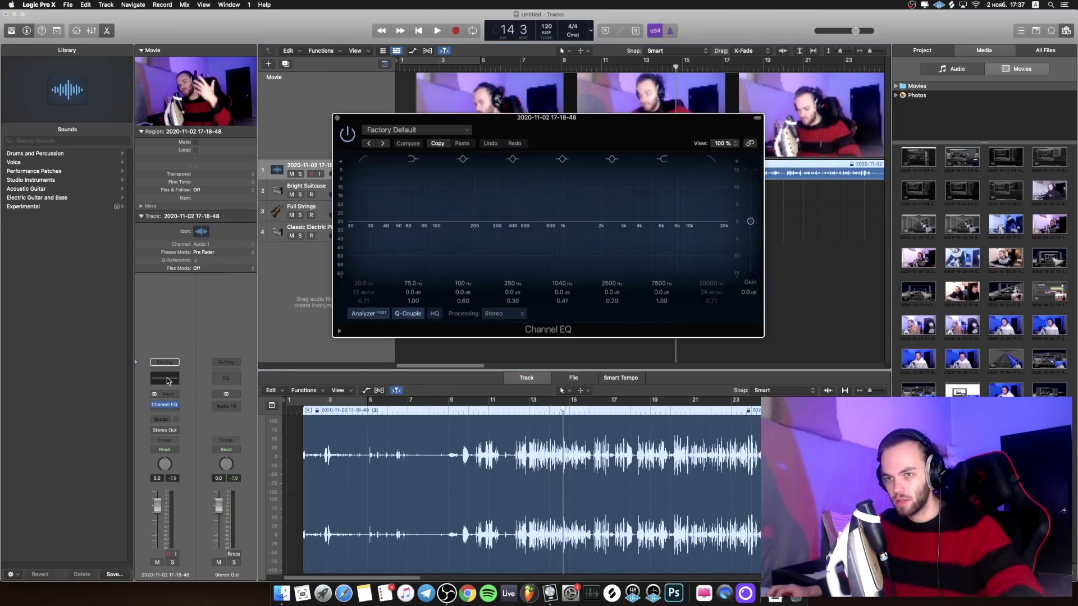
pyautogui.moveTo(500, 226)
pyautogui.mouseDown()
pyautogui.moveTo(564, 185)
pyautogui.moveTo(564, 168)
pyautogui.moveTo(520, 180)
pyautogui.moveTo(517, 227)
pyautogui.mouseUp()
pyautogui.press('space')
pyautogui.press('space')
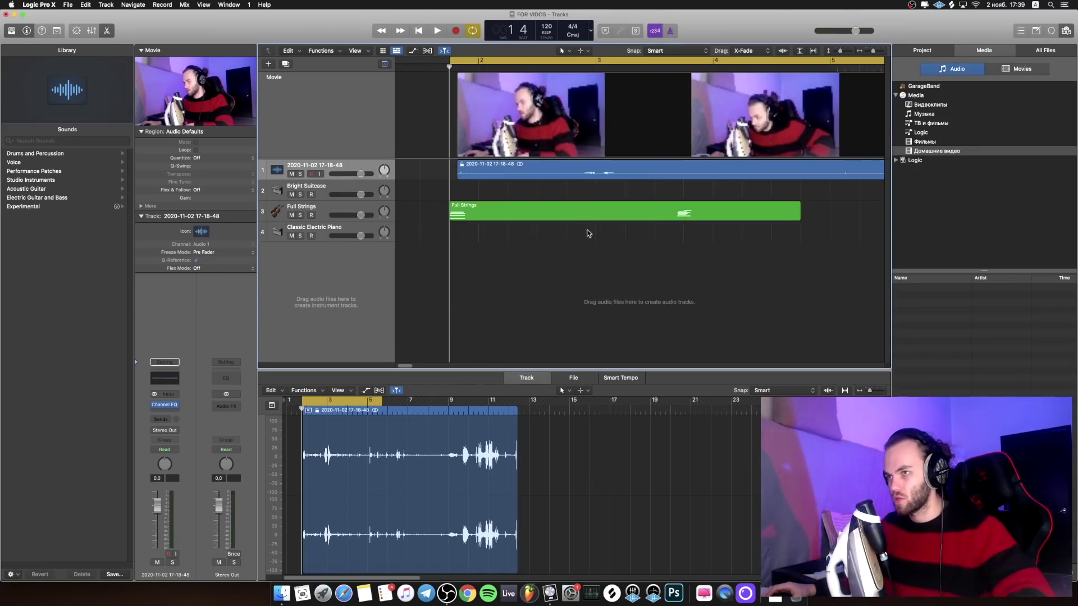
pyautogui.hscroll(2, 597, 258)
pyautogui.hscroll(-3, 597, 258)
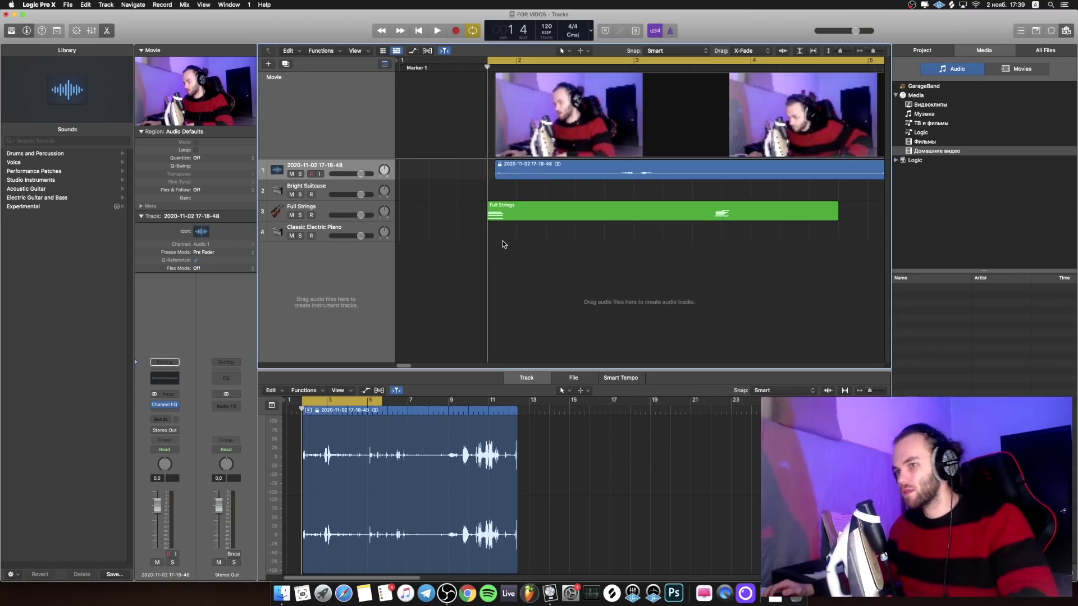
pyautogui.click(981, 72)
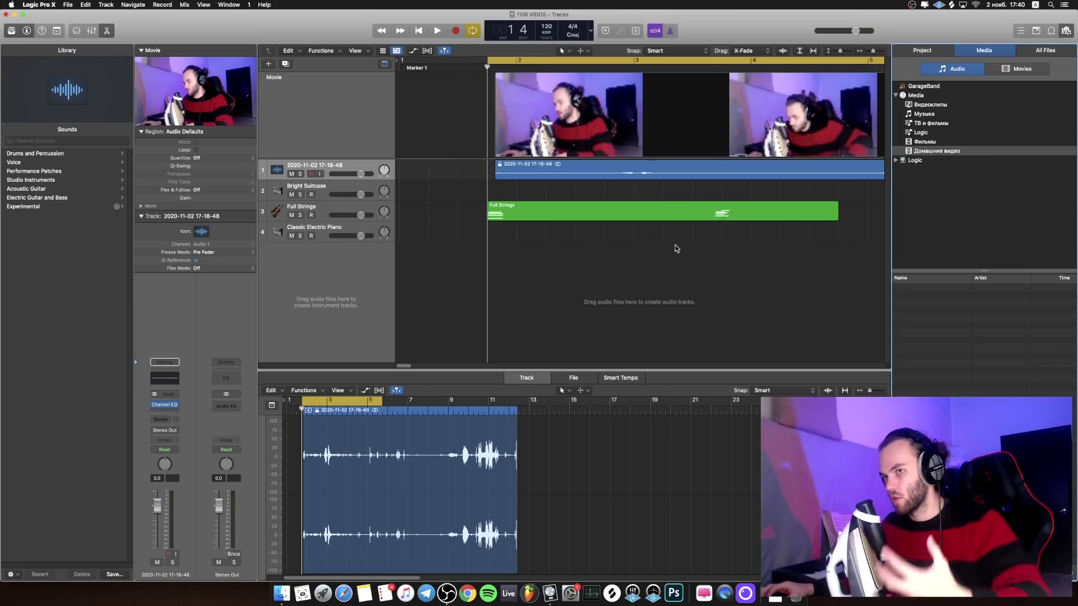
pyautogui.moveTo(692, 264); pyautogui.dragTo(821, 240)
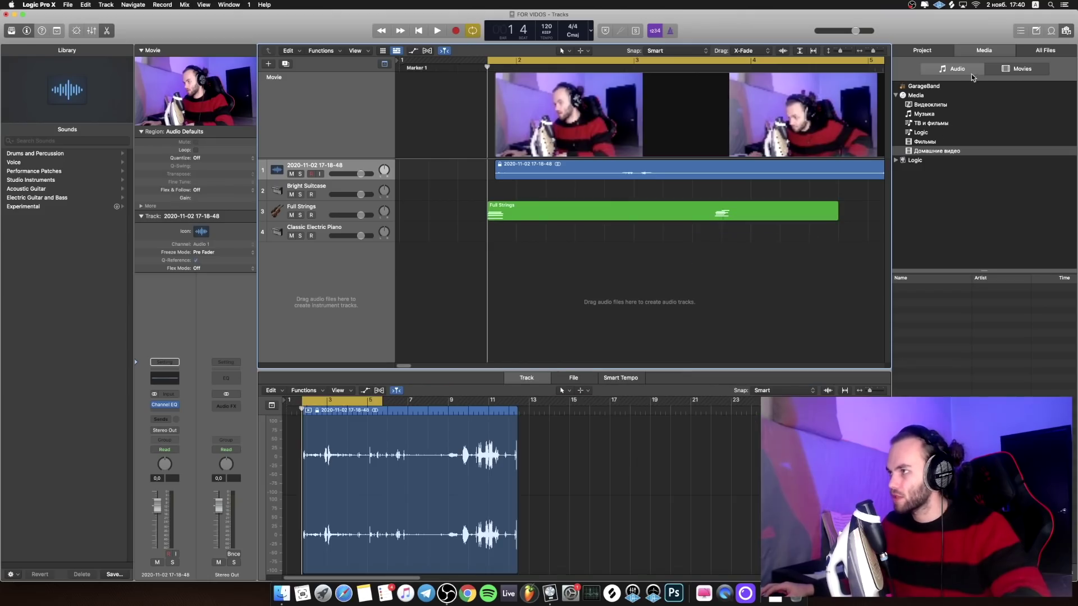
# Step: Open the existing project "#12 Rhoades chillyambo"
pyautogui.click(38, 4)
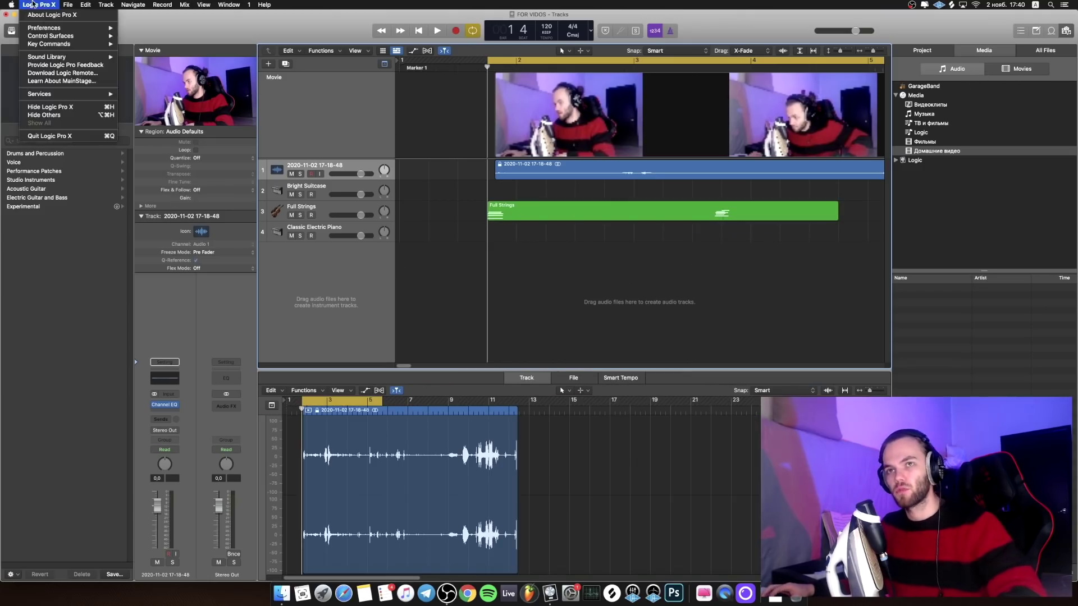
pyautogui.moveTo(68, 5)
pyautogui.click(95, 31)
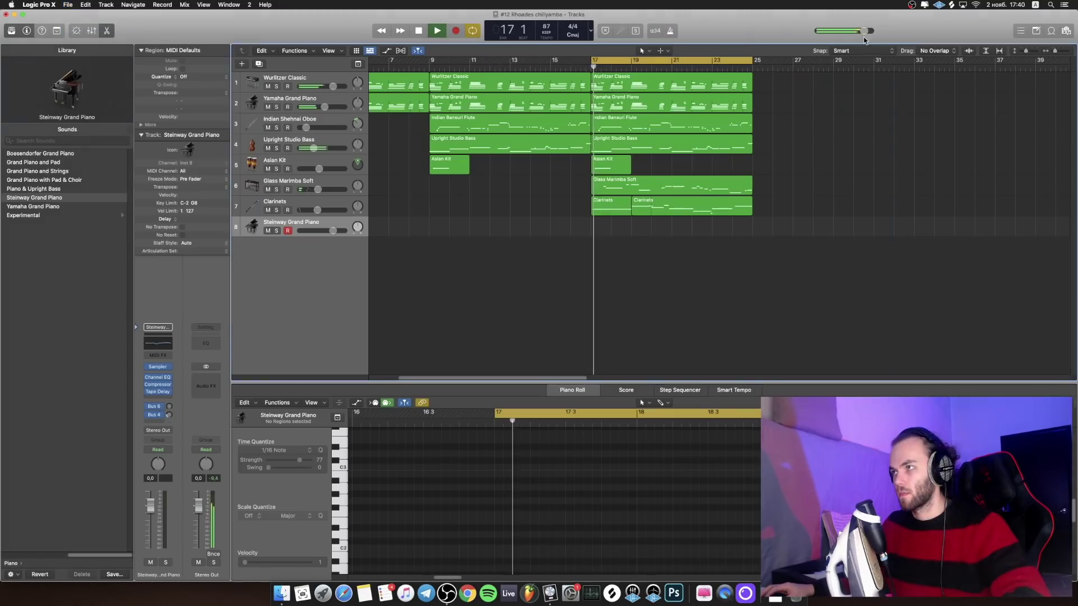
# Step: Look over the arrangement during playback, enlarge the track heights and select the Wurlitzer Classic track
pyautogui.hscroll(2, 759, 202)
pyautogui.hscroll(-4, 759, 202)
pyautogui.hscroll(4, 879, 209)
pyautogui.hscroll(3, 942, 144)
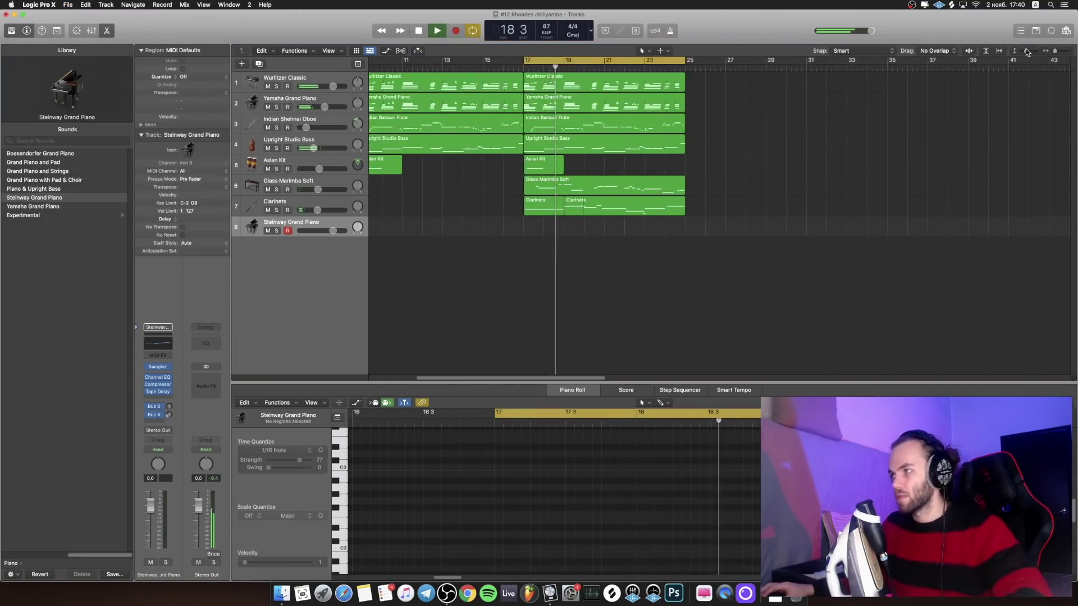
pyautogui.scroll(5, 844, 170)
pyautogui.scroll(10, 844, 184)
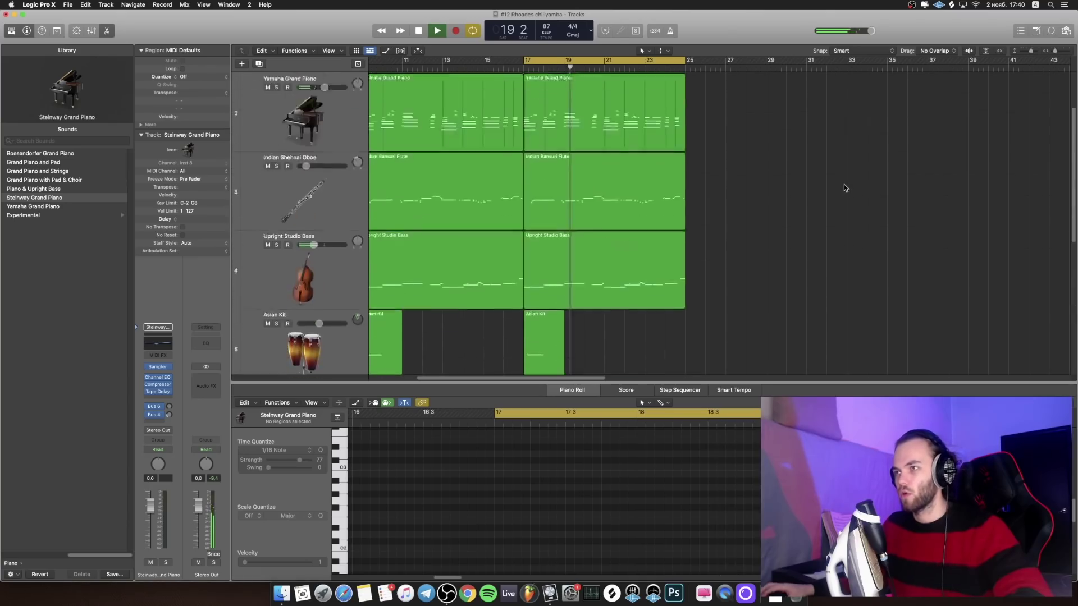
pyautogui.click(344, 116)
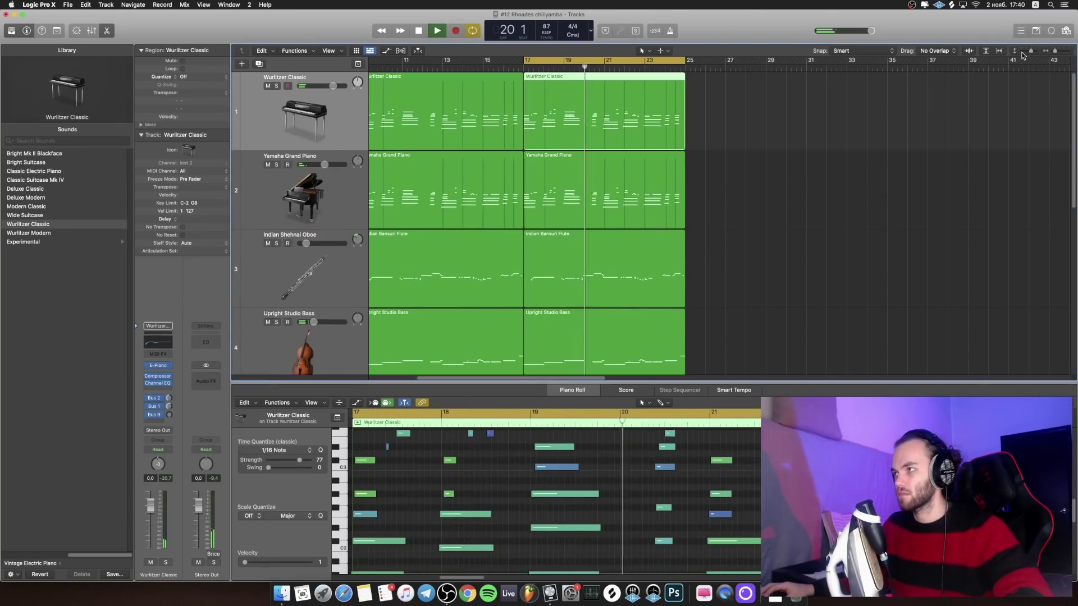
pyautogui.scroll(-4, 892, 111)
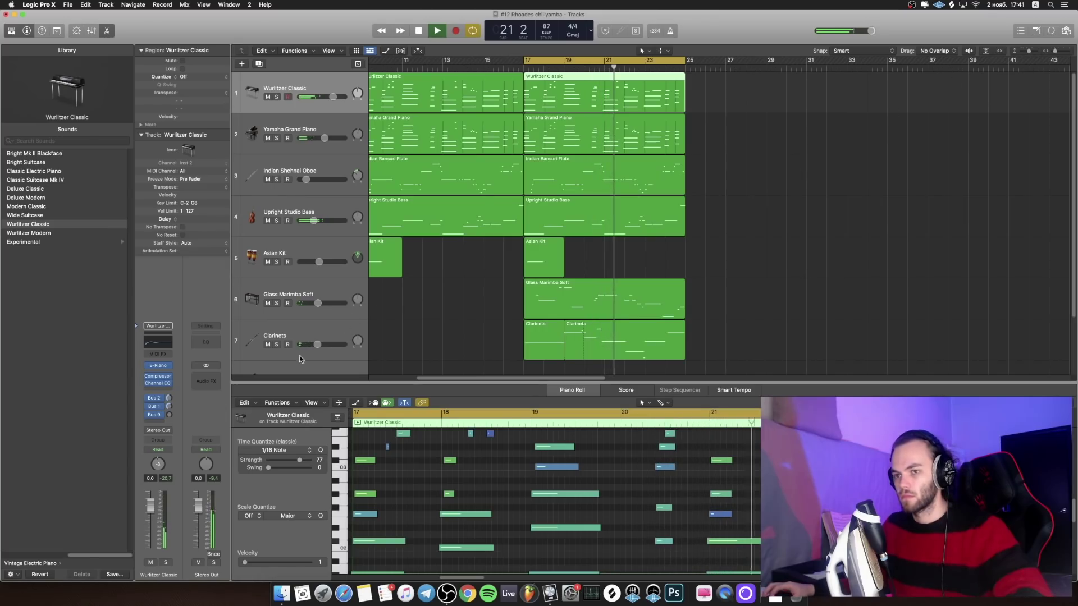
# Step: Show the mixer, insert a Limiter from the Dynamics effects on the Stereo Out channel and close the plug-in window
pyautogui.press('x')
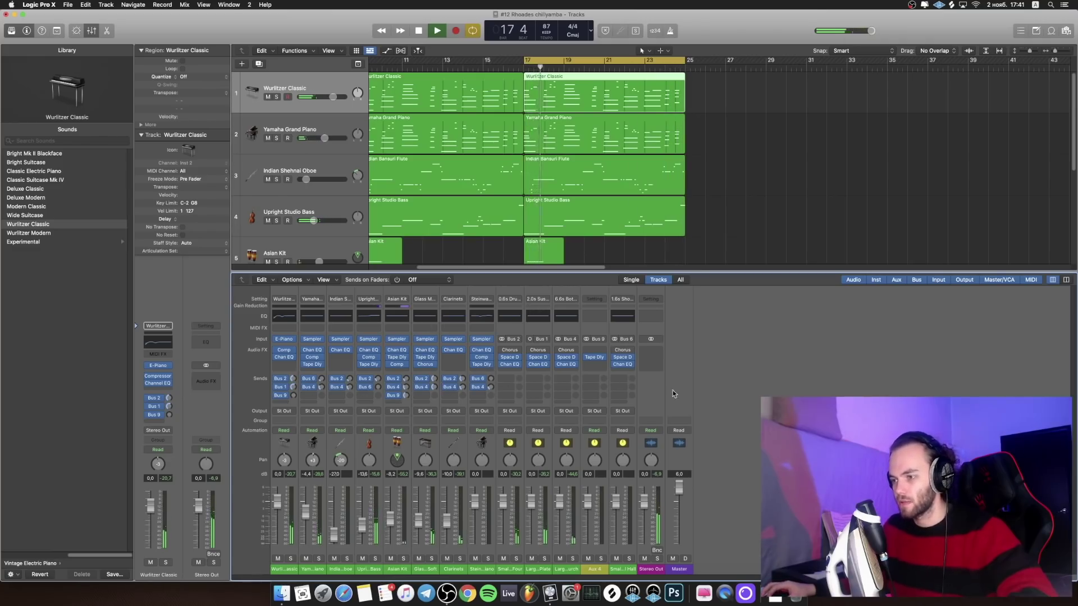
pyautogui.click(653, 371)
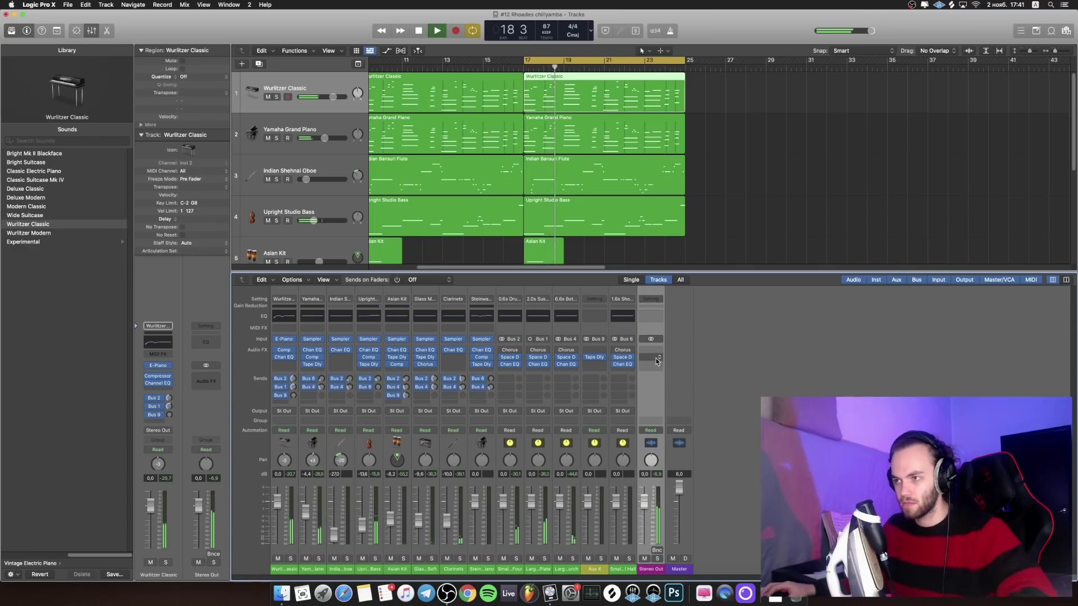
pyautogui.click(655, 359)
pyautogui.moveTo(662, 444)
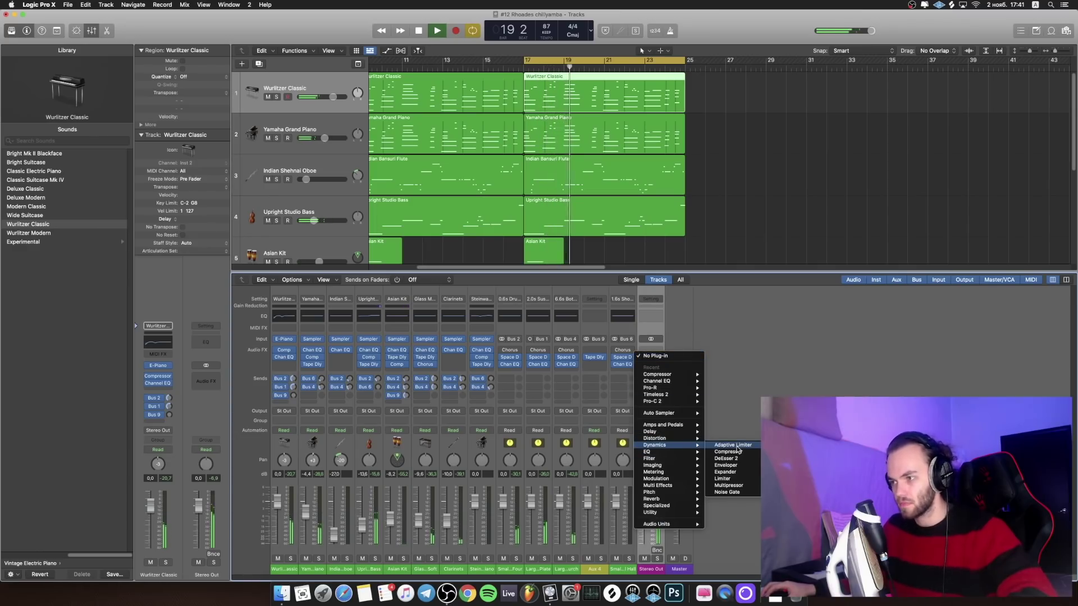
pyautogui.click(722, 478)
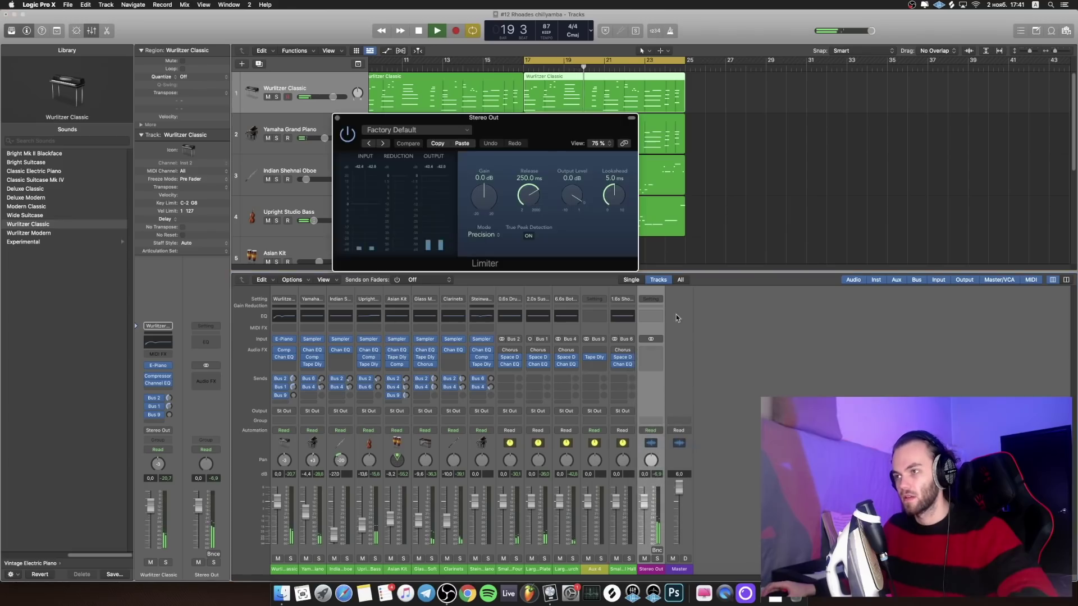
pyautogui.click(337, 119)
# Step: View the Smart Controls of the Yamaha Grand Piano and Indian Shehnai Oboe tracks, and hide them
pyautogui.press('b')
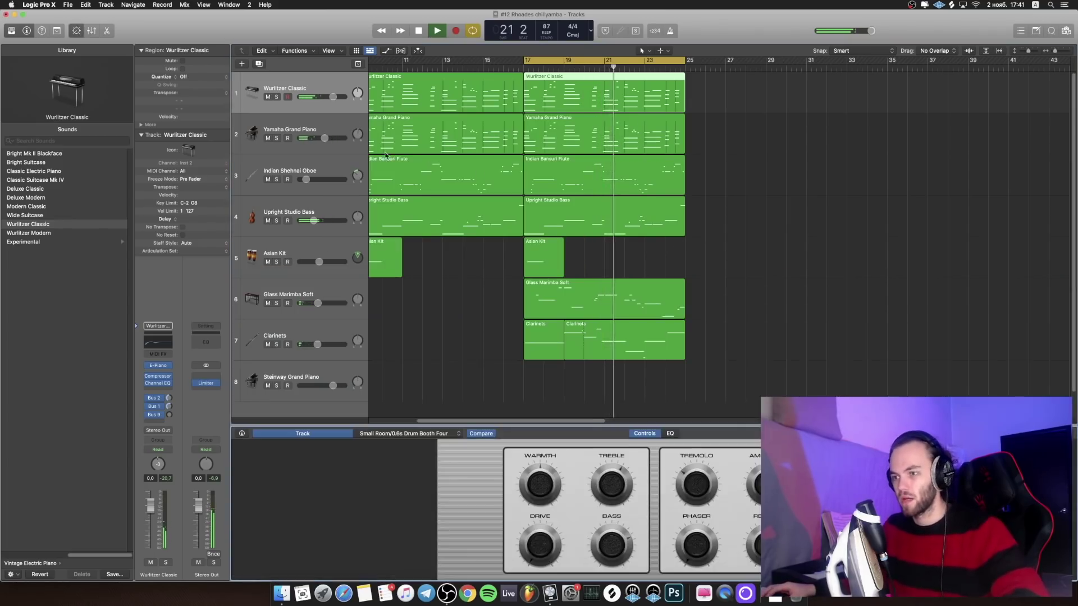
pyautogui.click(322, 129)
pyautogui.click(339, 189)
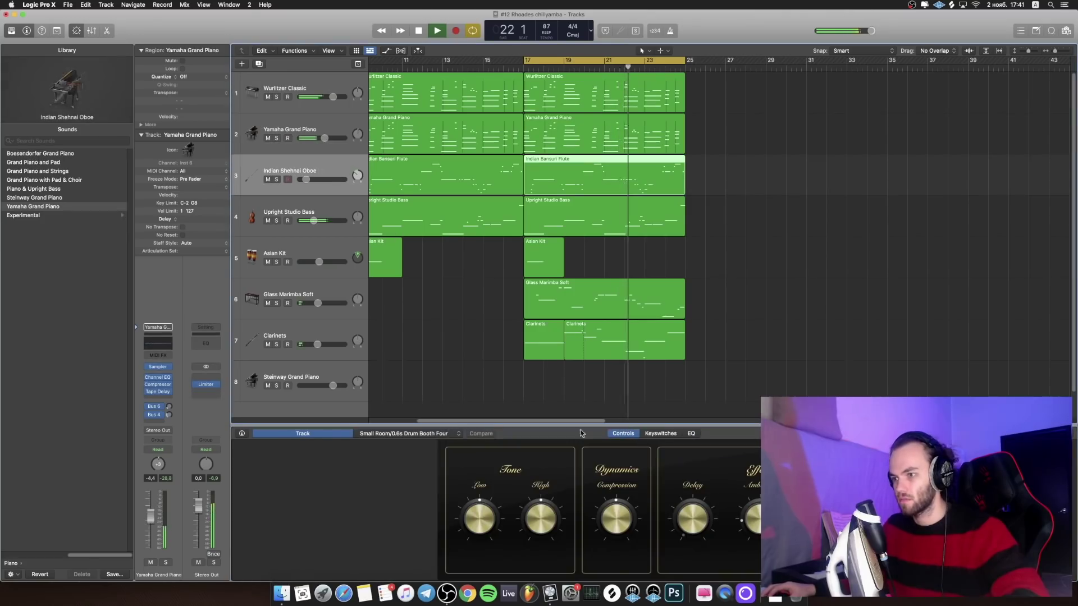
pyautogui.press('b')
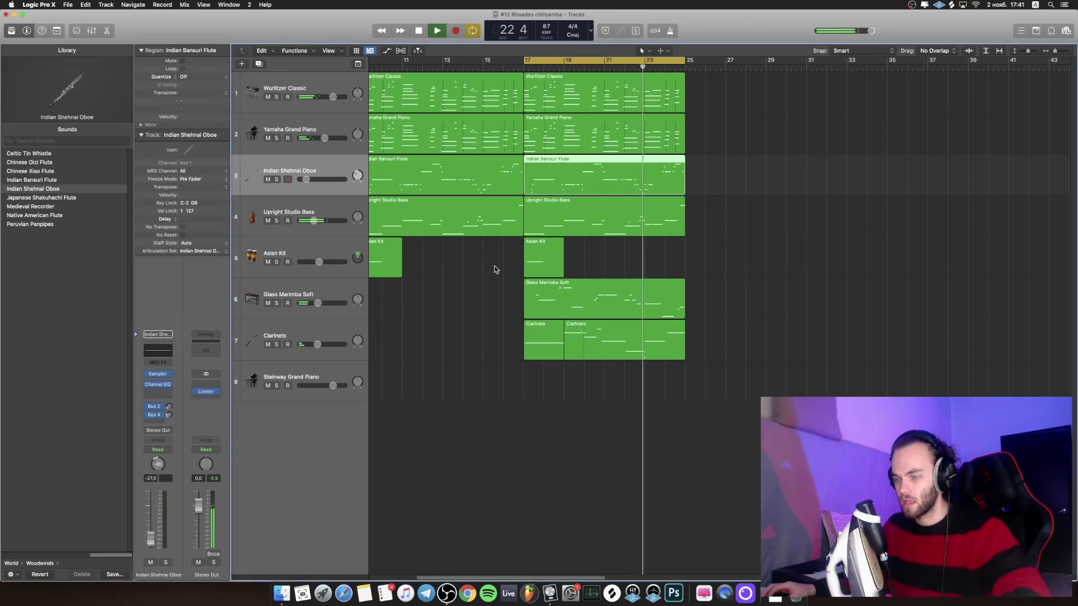
# Step: Open the last Indian Bansuri Flute region in the Piano Roll and look through its notes
pyautogui.press('z')
pyautogui.press('z')
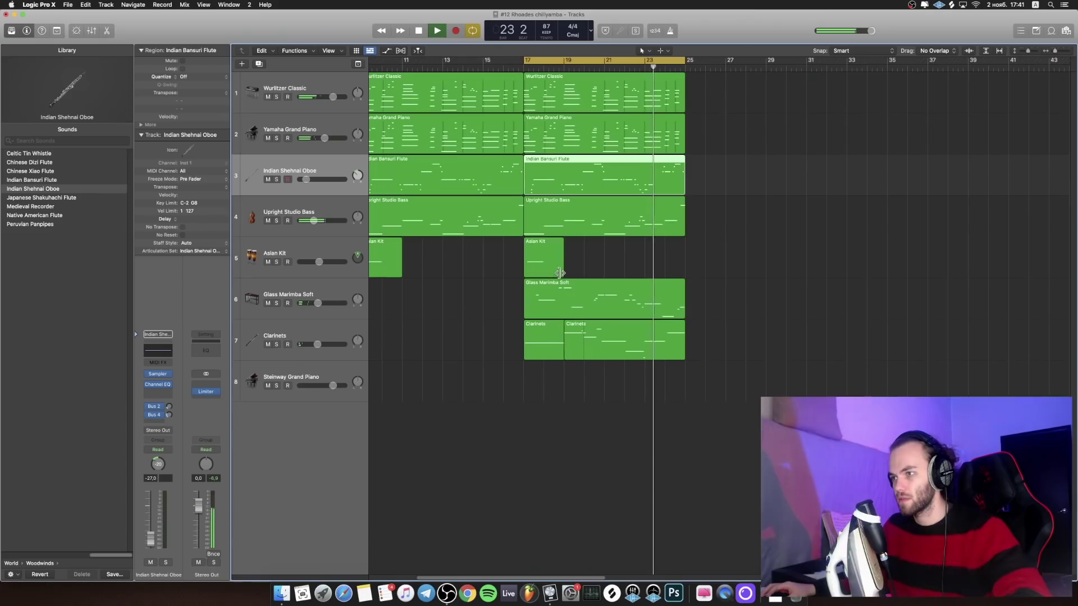
pyautogui.doubleClick(599, 187)
pyautogui.hscroll(5, 713, 504)
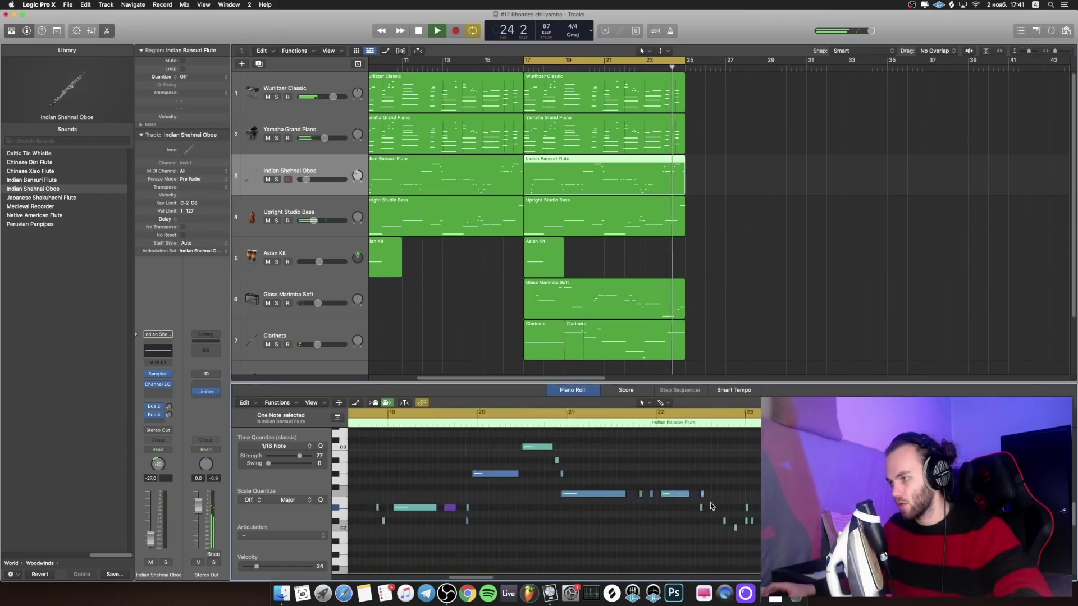
# Step: View the arrangement as a score, enlarging the score editor to look through the staves and shrinking it back
pyautogui.click(649, 392)
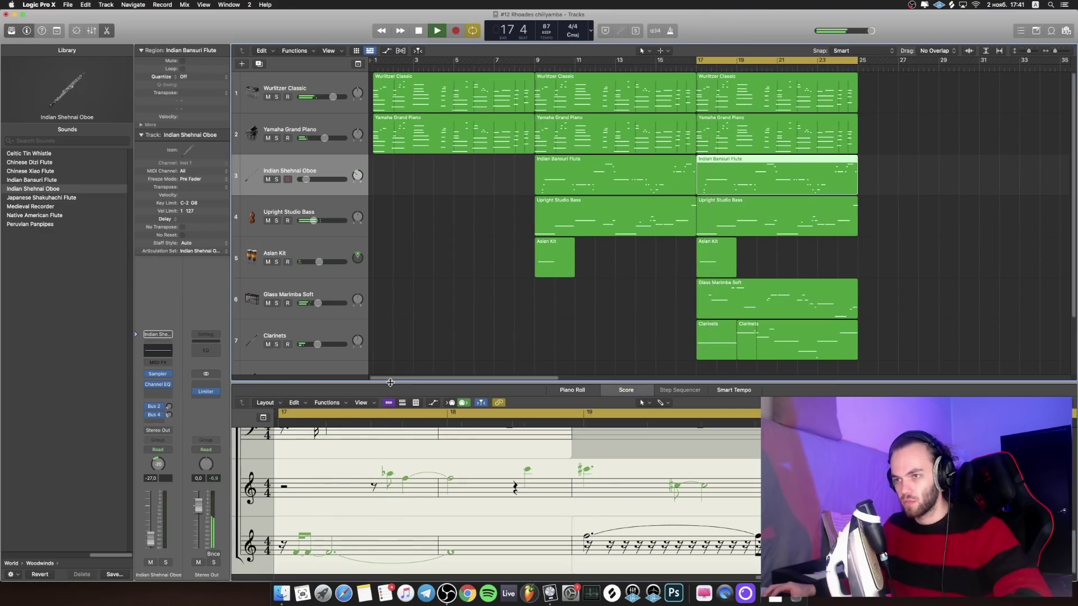
pyautogui.moveTo(390, 384); pyautogui.dragTo(408, 115)
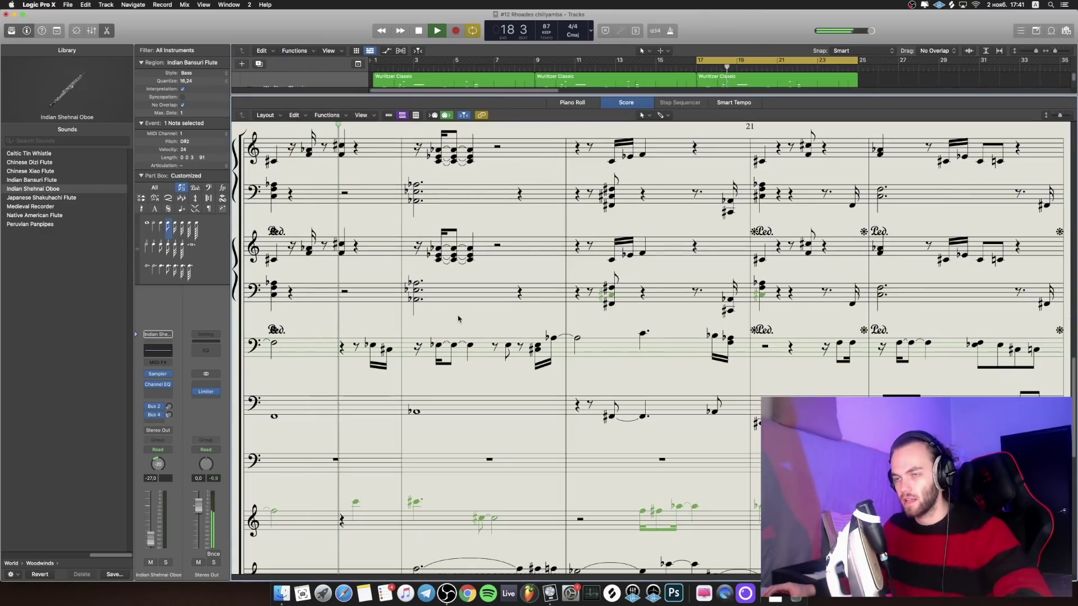
pyautogui.scroll(10, 490, 321)
pyautogui.scroll(-3, 494, 327)
pyautogui.scroll(5, 494, 327)
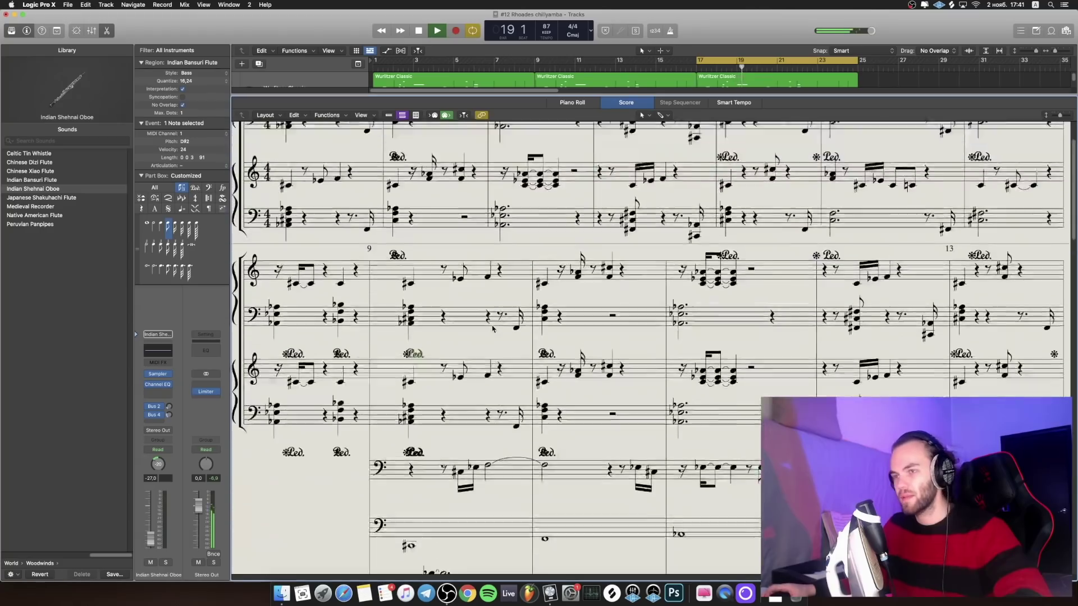
pyautogui.moveTo(675, 95); pyautogui.dragTo(675, 464)
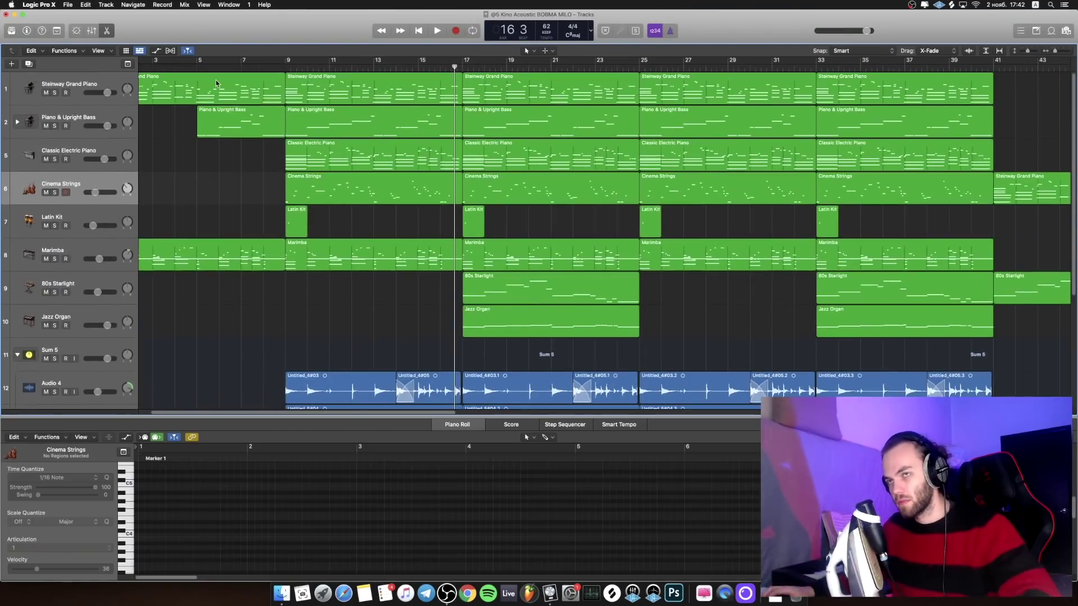
# Step: Play the Kino Acoustic project from bar 1 and look over its tracks
pyautogui.hscroll(-3, 229, 91)
pyautogui.click(144, 68)
pyautogui.press('space')
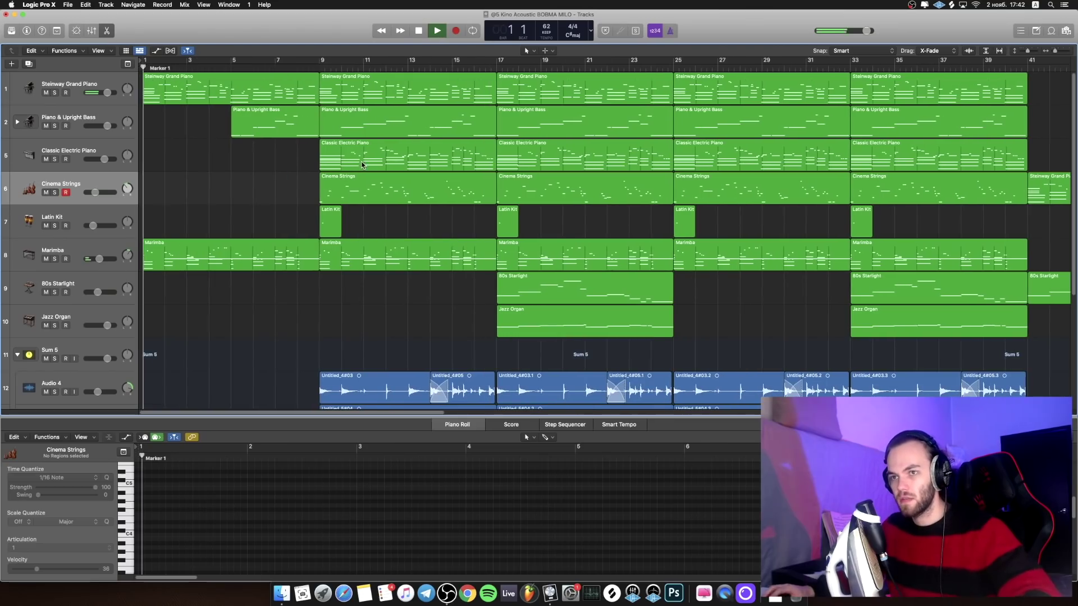
pyautogui.scroll(-5, 373, 183)
pyautogui.scroll(3, 303, 234)
pyautogui.scroll(3, 279, 245)
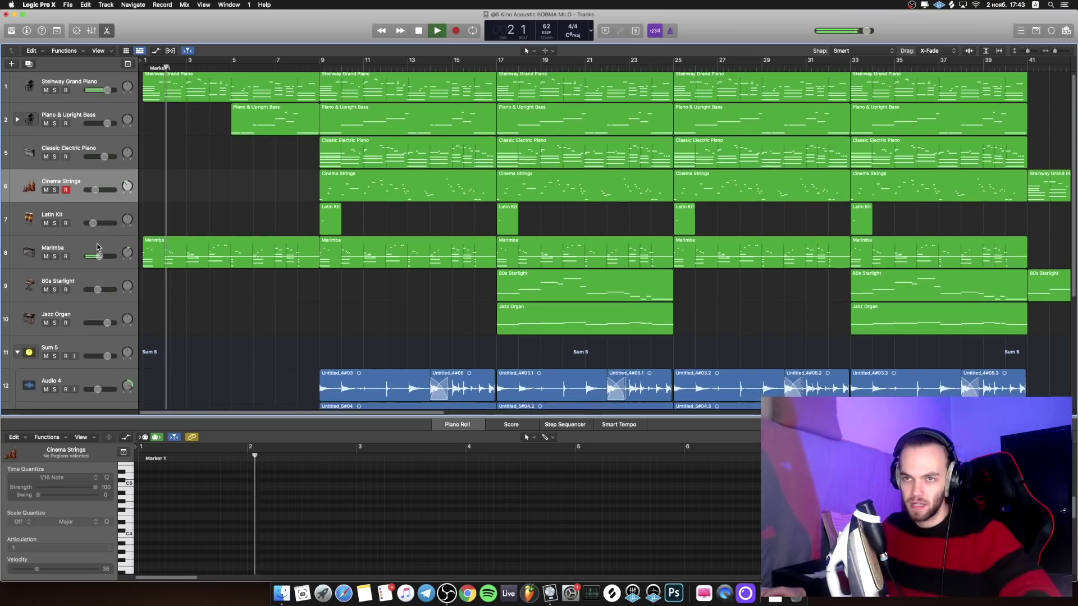
# Step: Play the arrangement from bar 9 and look over the audio tracks in the Sum 5 stack
pyautogui.scroll(-2, 313, 163)
pyautogui.click(320, 69)
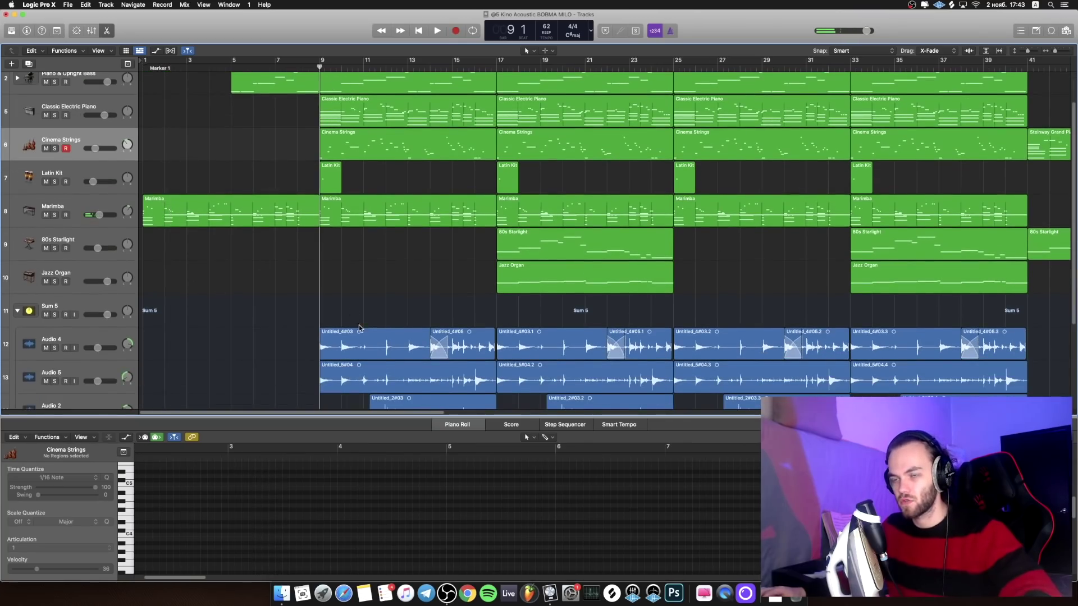
pyautogui.scroll(-3, 327, 59)
pyautogui.press('space')
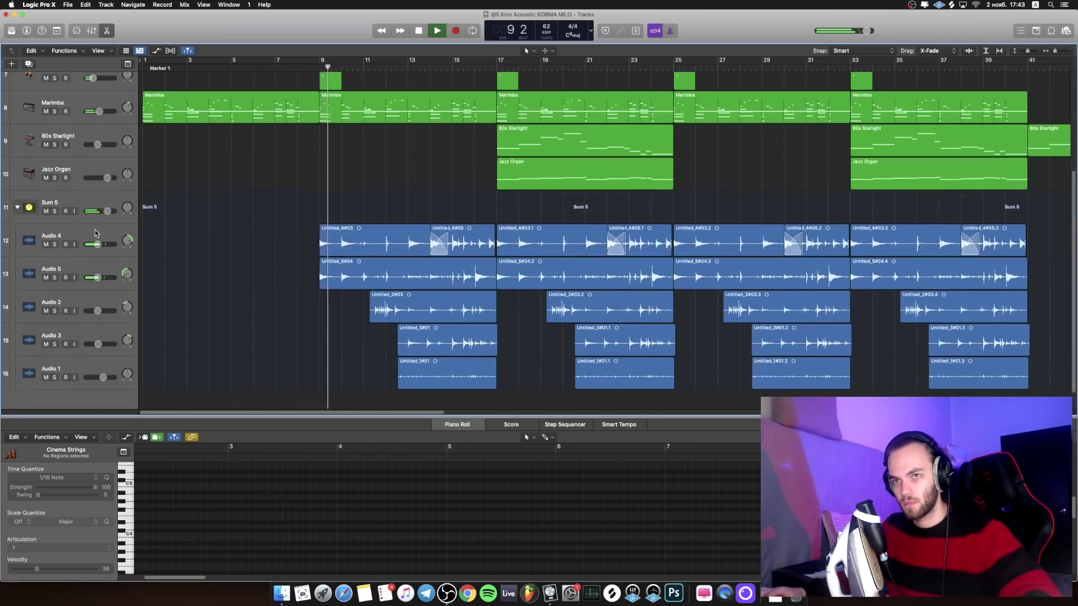
# Step: Collapse the Sum 5 track stack and expand it again to view its audio tracks
pyautogui.click(123, 237)
pyautogui.click(18, 207)
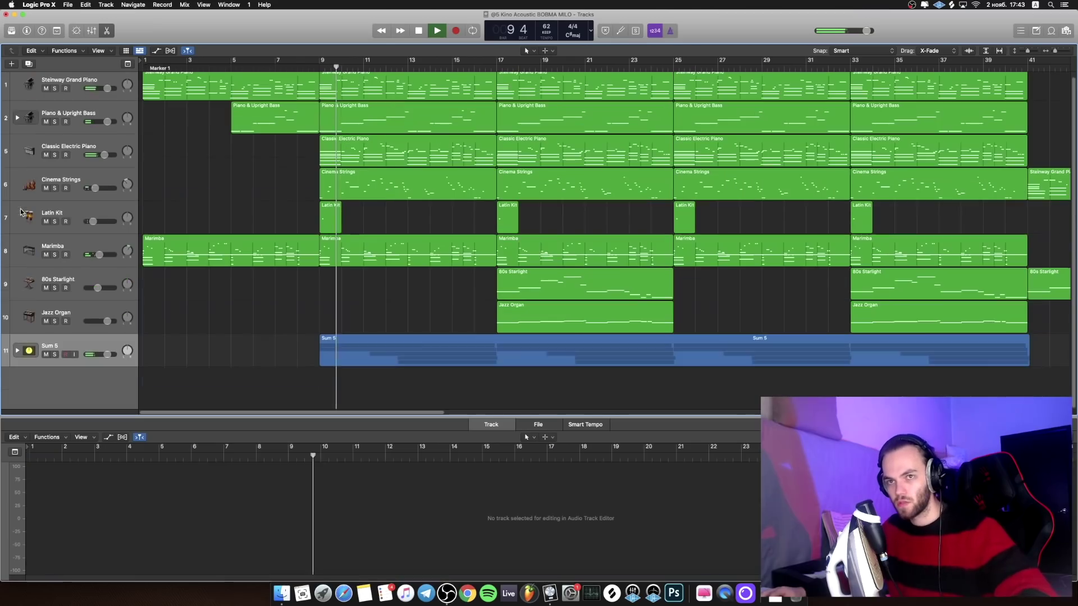
pyautogui.click(18, 350)
pyautogui.scroll(-3, 381, 297)
pyautogui.scroll(-2, 419, 278)
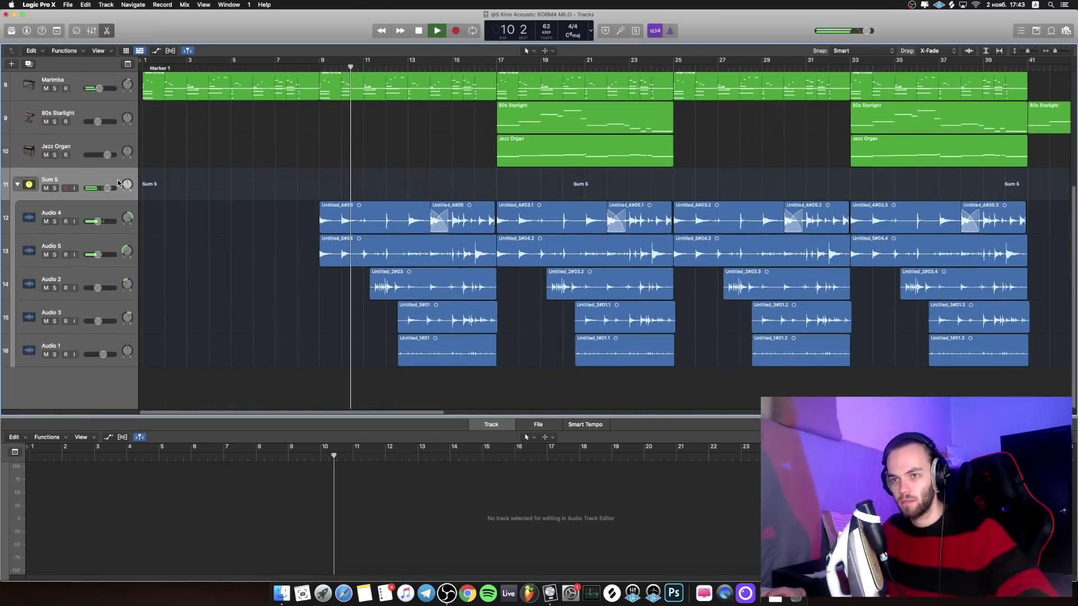
pyautogui.doubleClick(99, 177)
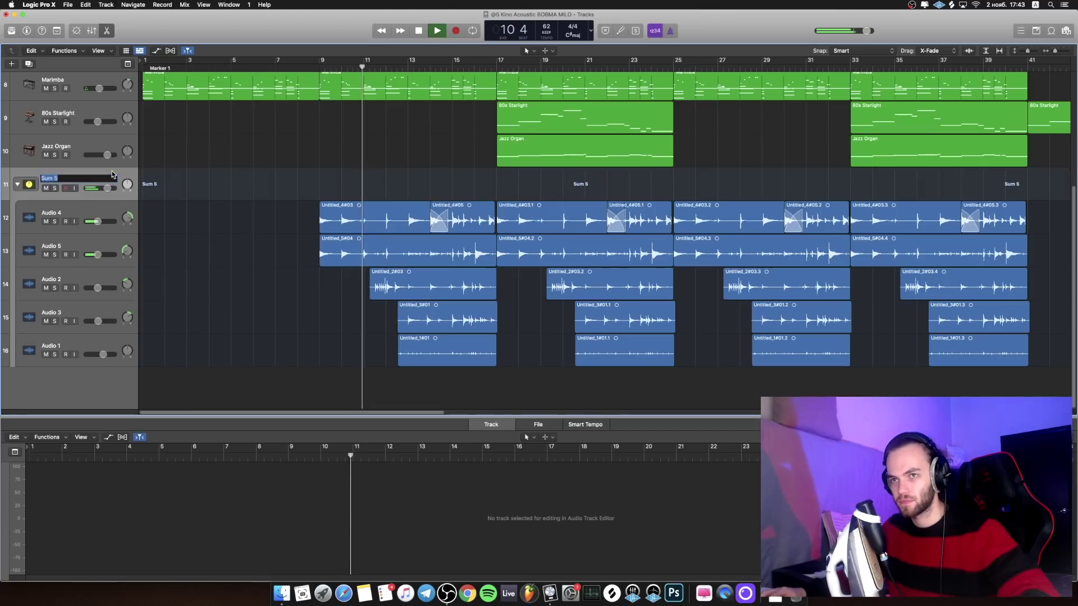
pyautogui.write('x')
pyautogui.press('Return')
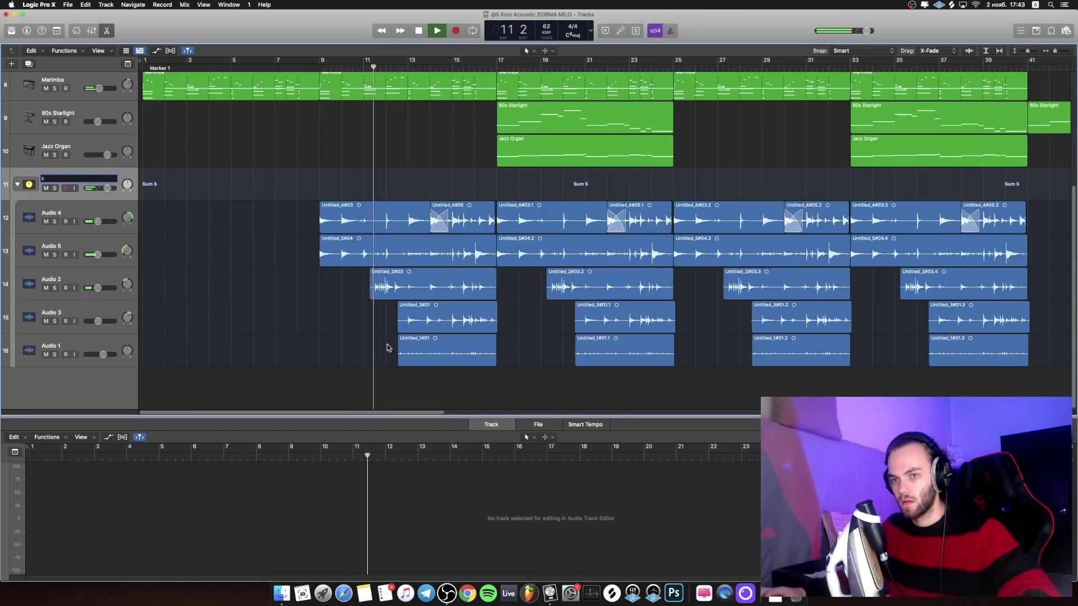
pyautogui.press('super+z')
pyautogui.doubleClick(109, 175)
pyautogui.click(34, 170)
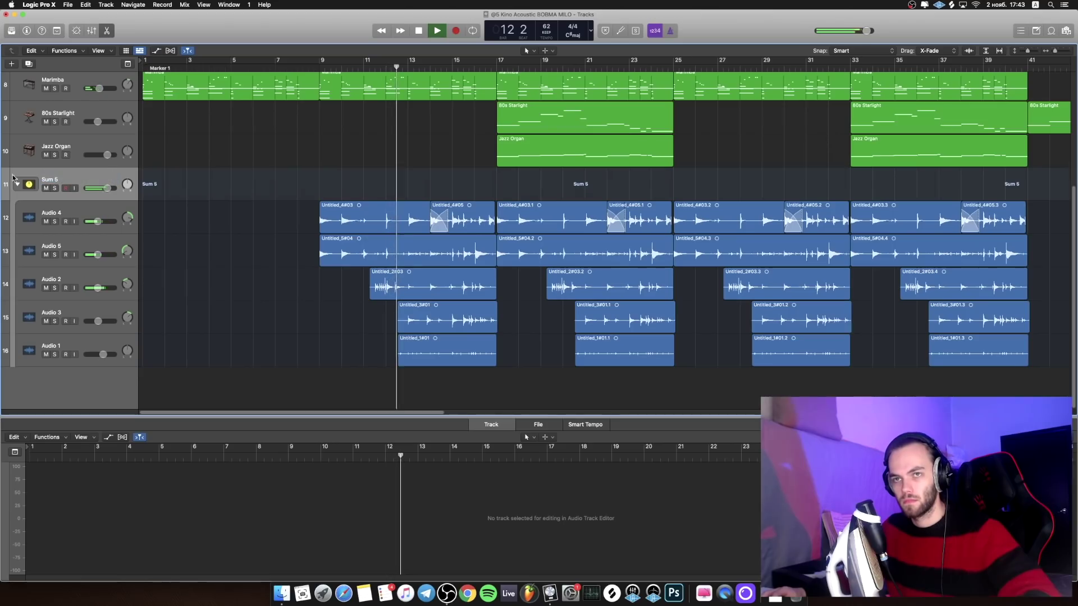
# Step: View the Jazz Organ and Sum 5 channel strips in the mixer during playback, and hide the mixer
pyautogui.click(57, 145)
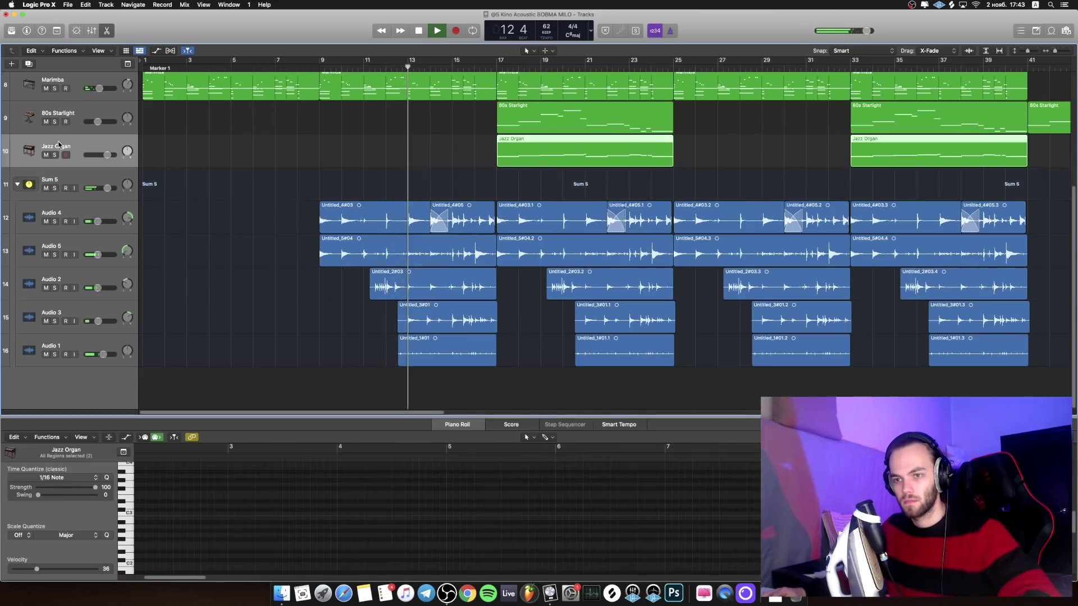
pyautogui.press('x')
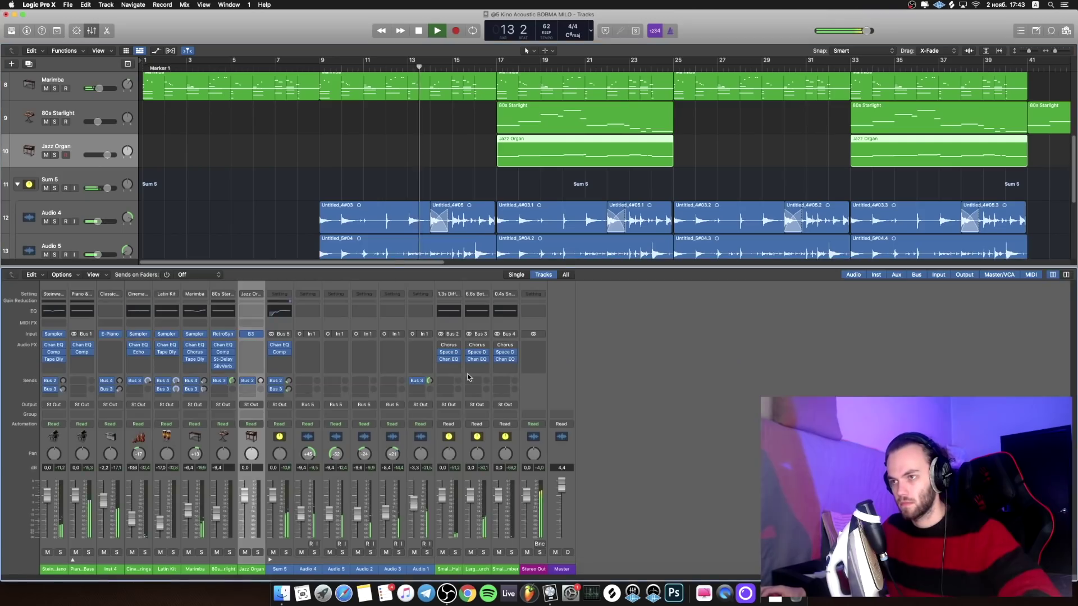
pyautogui.click(83, 182)
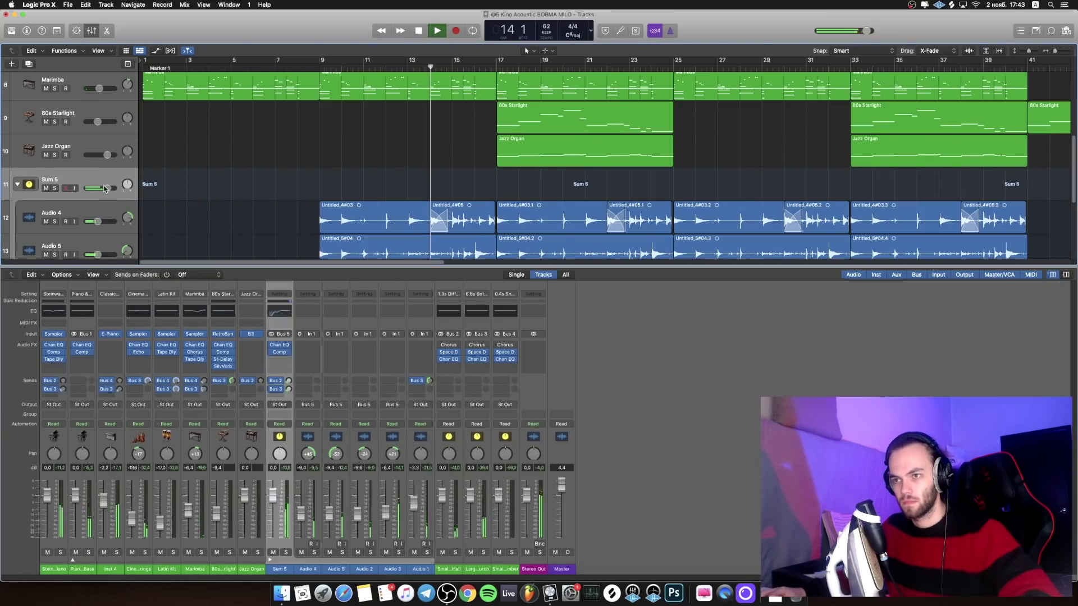
pyautogui.press('x')
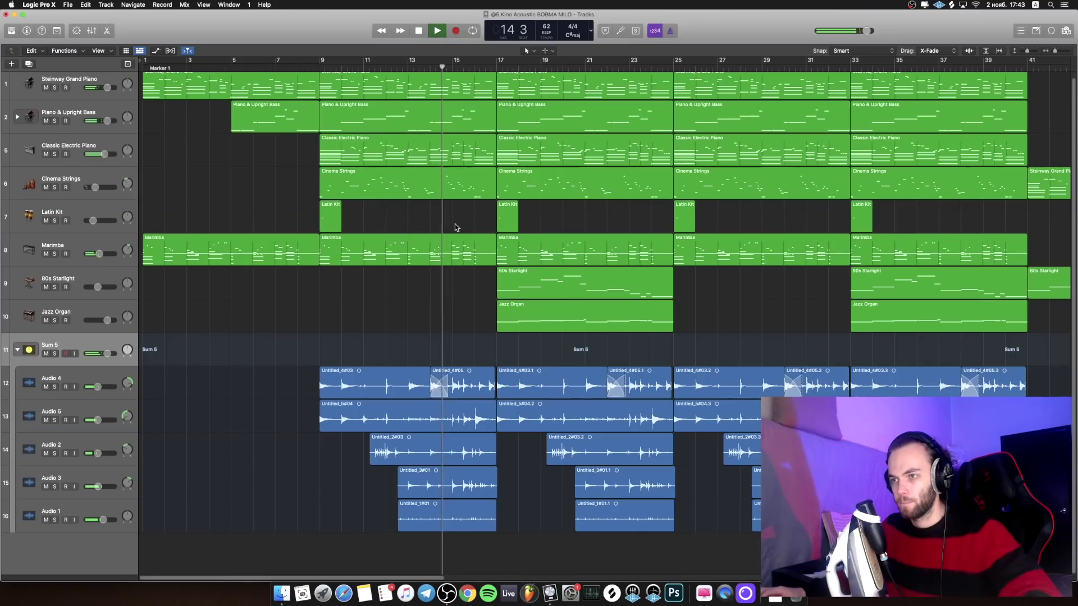
pyautogui.hscroll(3, 455, 343)
pyautogui.press('x')
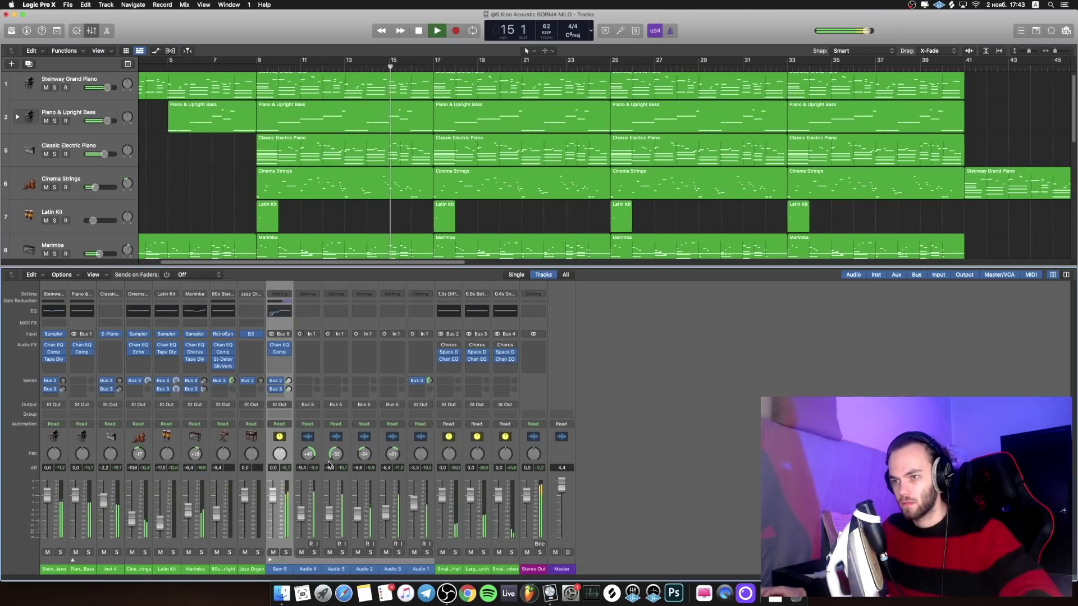
pyautogui.press('x')
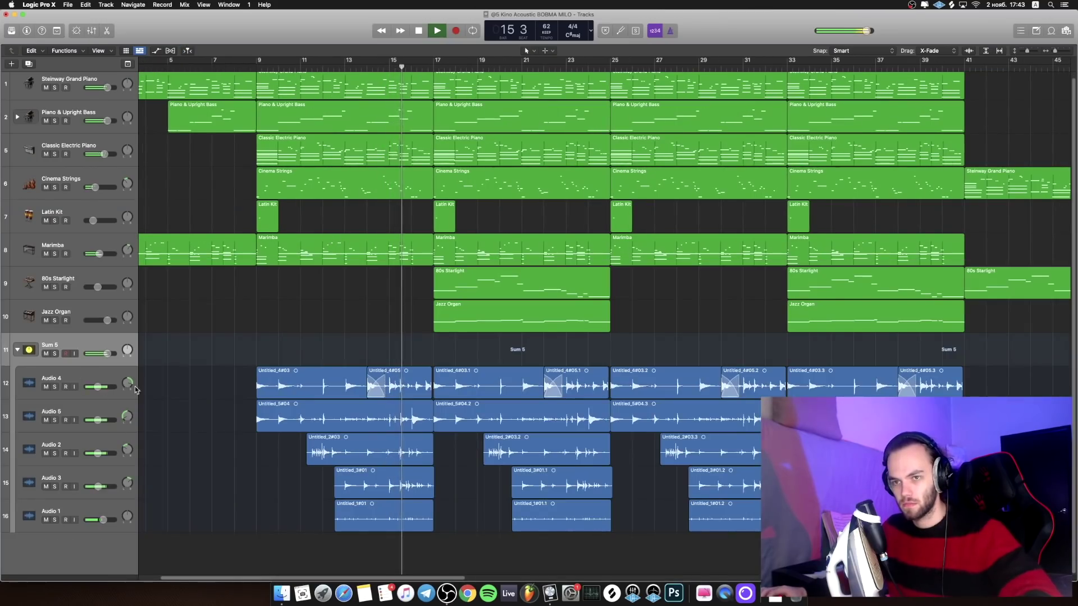
# Step: Stop playback and record a new take over the first Audio 5 region from bar 12 to about bar 13
pyautogui.hscroll(3, 461, 402)
pyautogui.scroll(1, 269, 409)
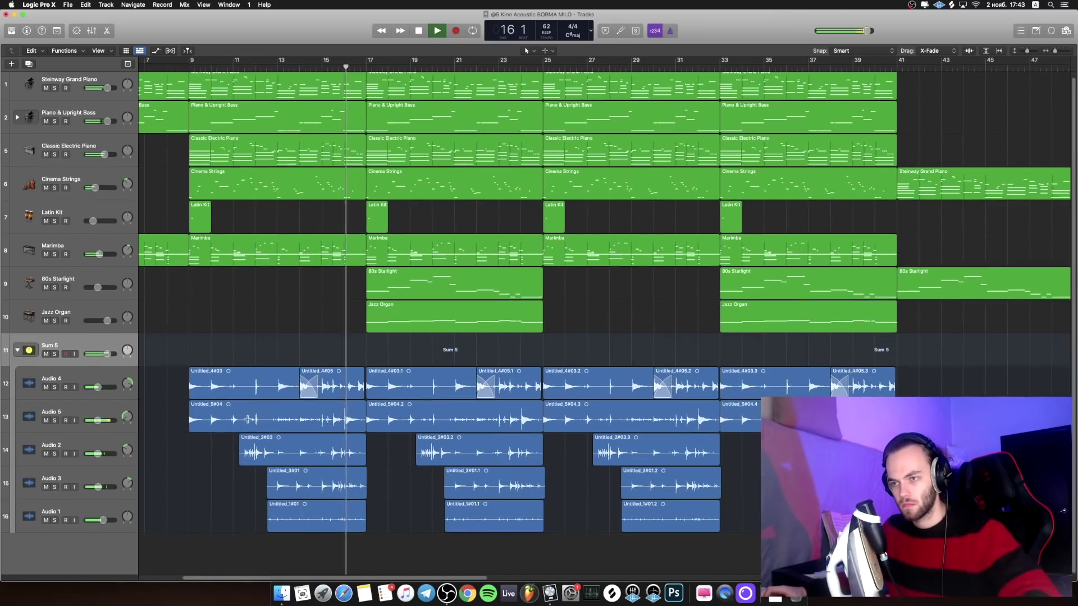
pyautogui.press('space')
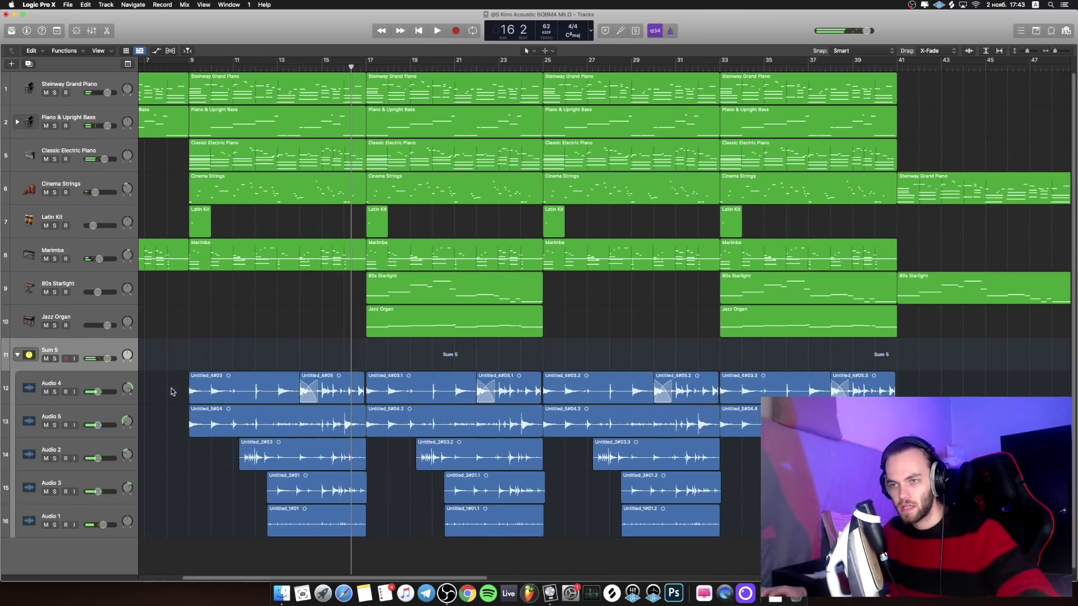
pyautogui.click(214, 384)
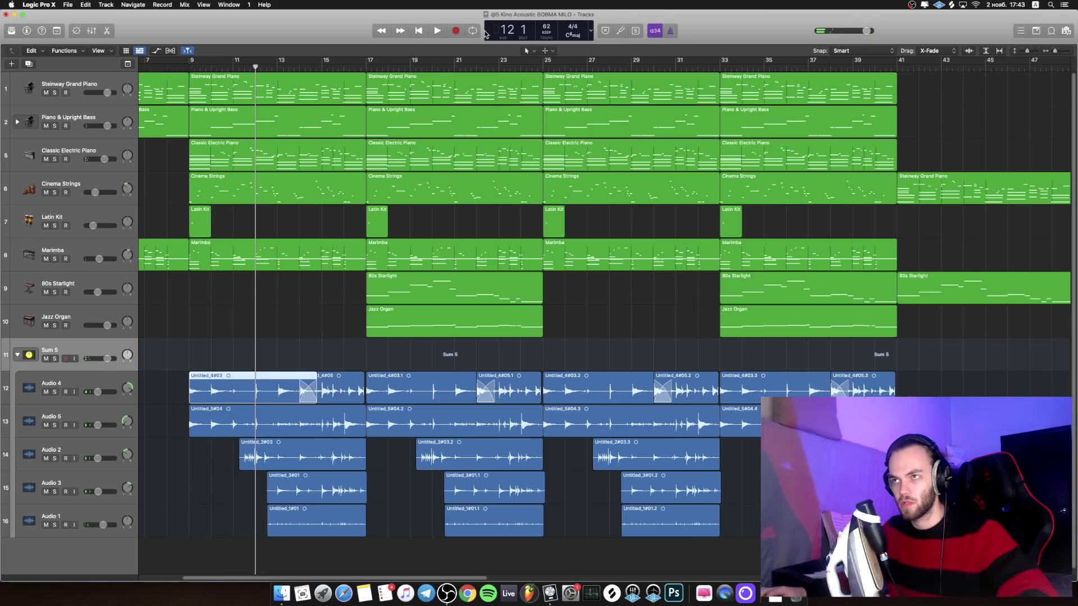
pyautogui.click(456, 31)
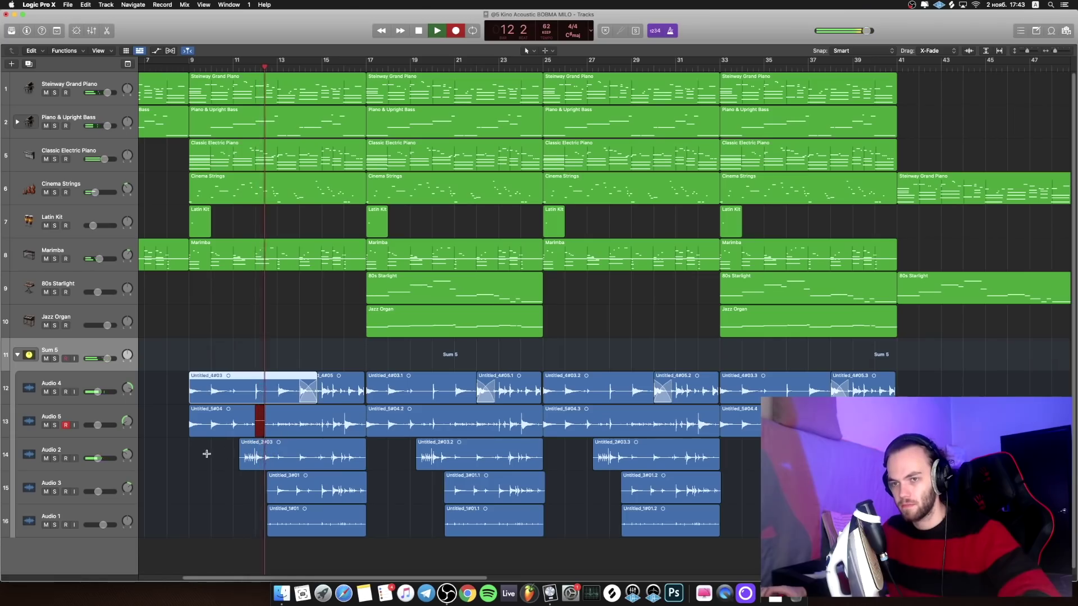
pyautogui.hscroll(-3, 189, 453)
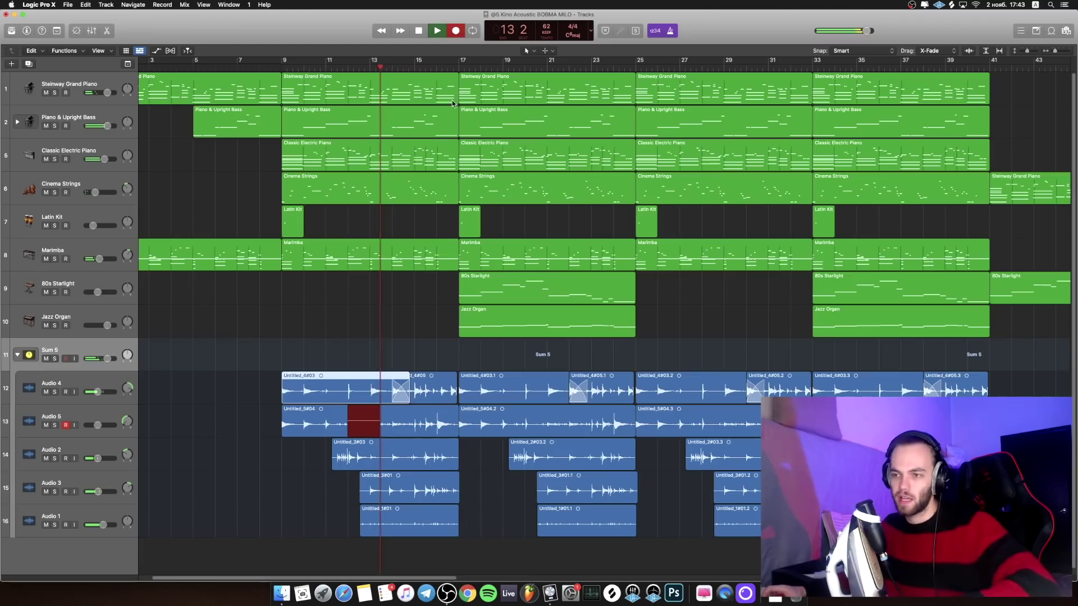
pyautogui.press('space')
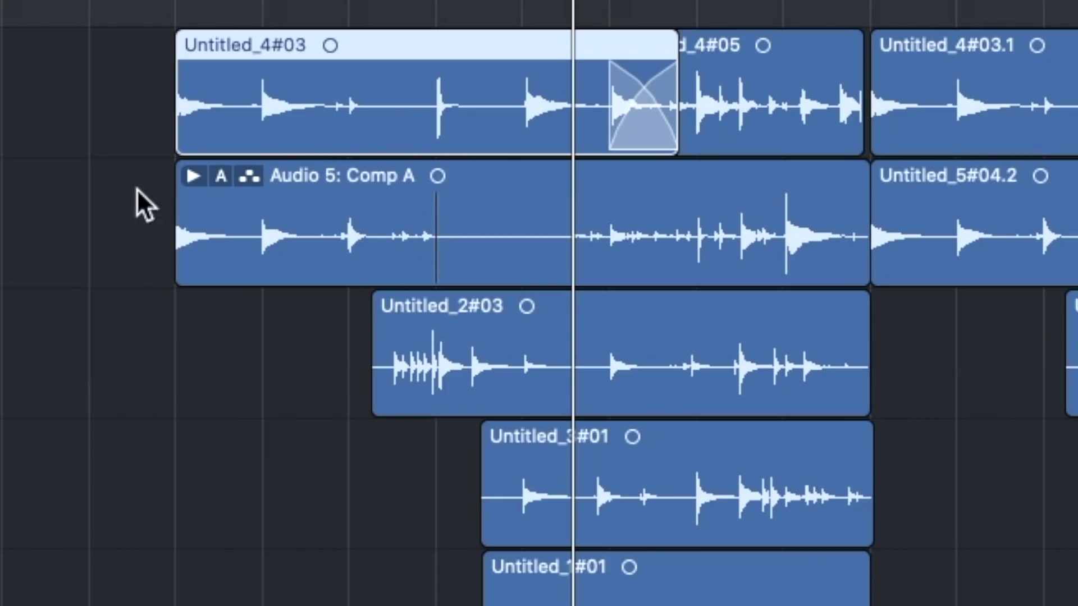
# Step: Expand the Audio 5 take folder and switch the comp between parts of Take 1 and Take 2, finishing with all of Take 2
pyautogui.click(193, 176)
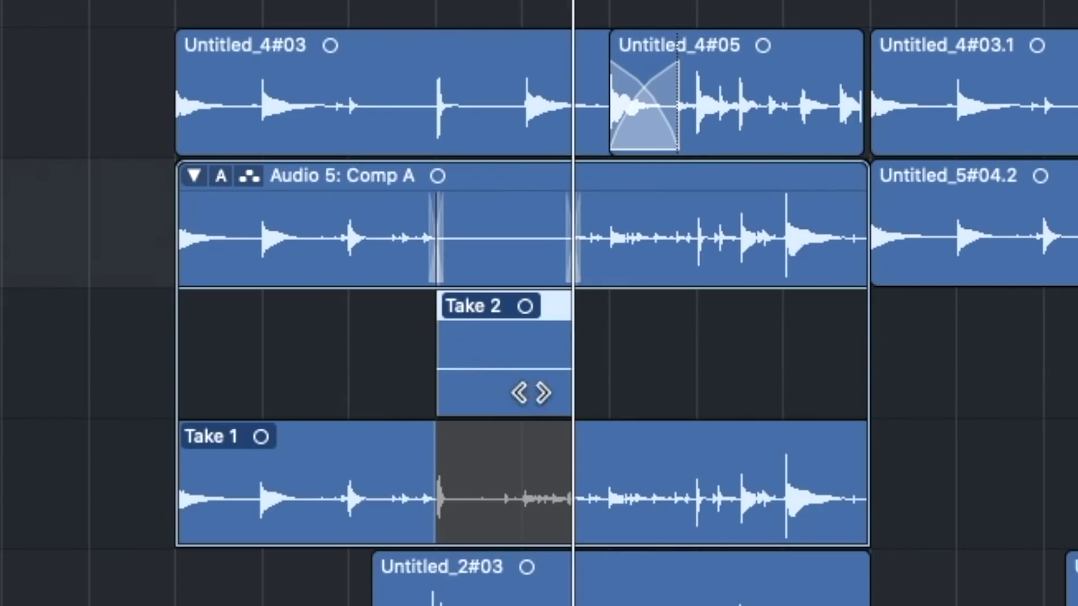
pyautogui.click(492, 460)
pyautogui.click(526, 359)
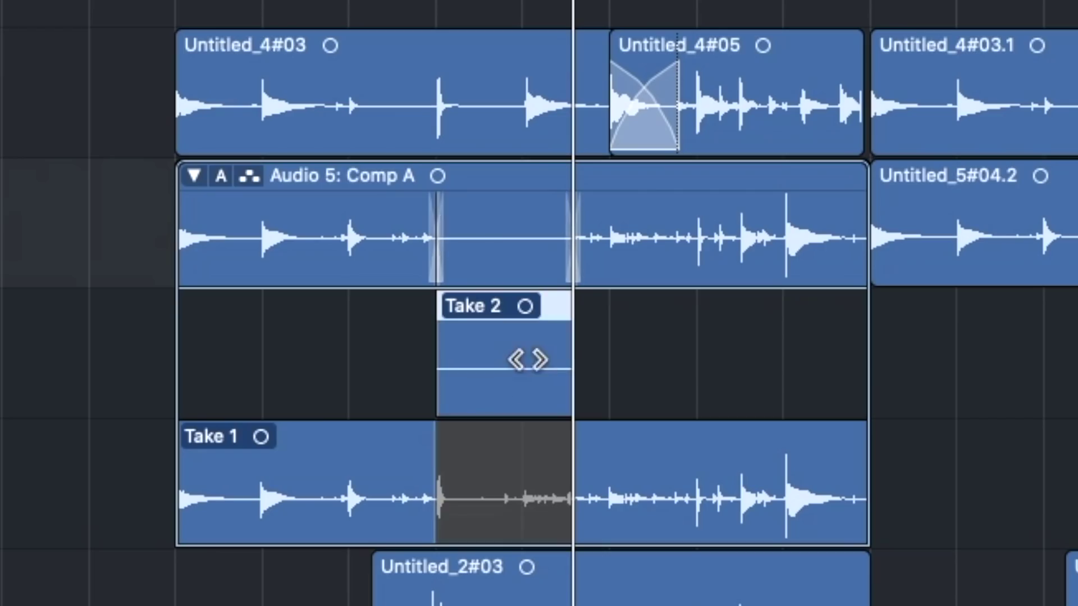
pyautogui.click(509, 454)
pyautogui.click(442, 362)
pyautogui.moveTo(440, 358); pyautogui.dragTo(514, 464)
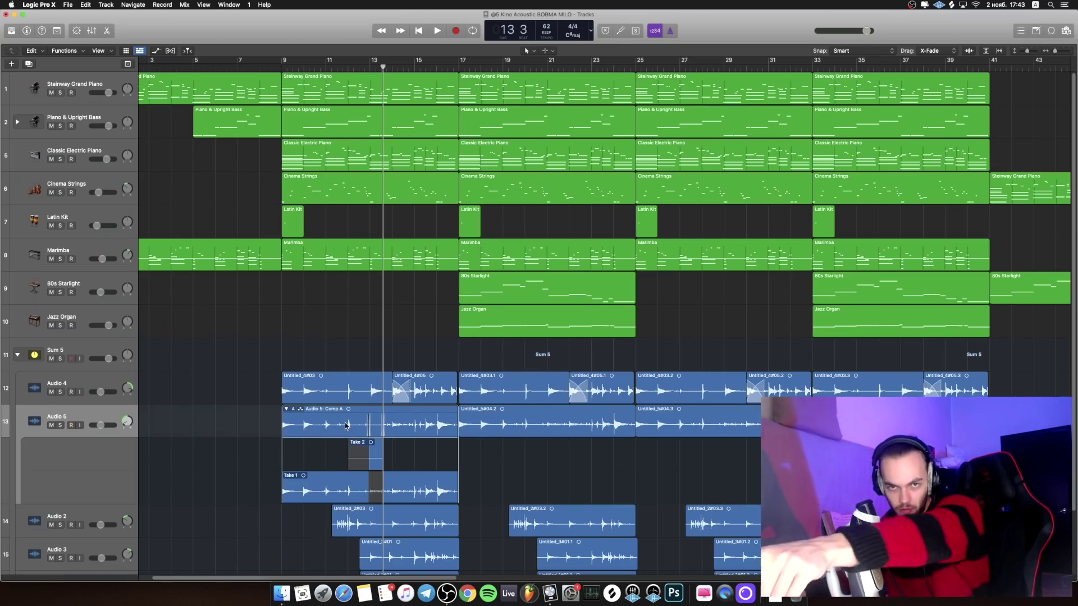
pyautogui.click(380, 475)
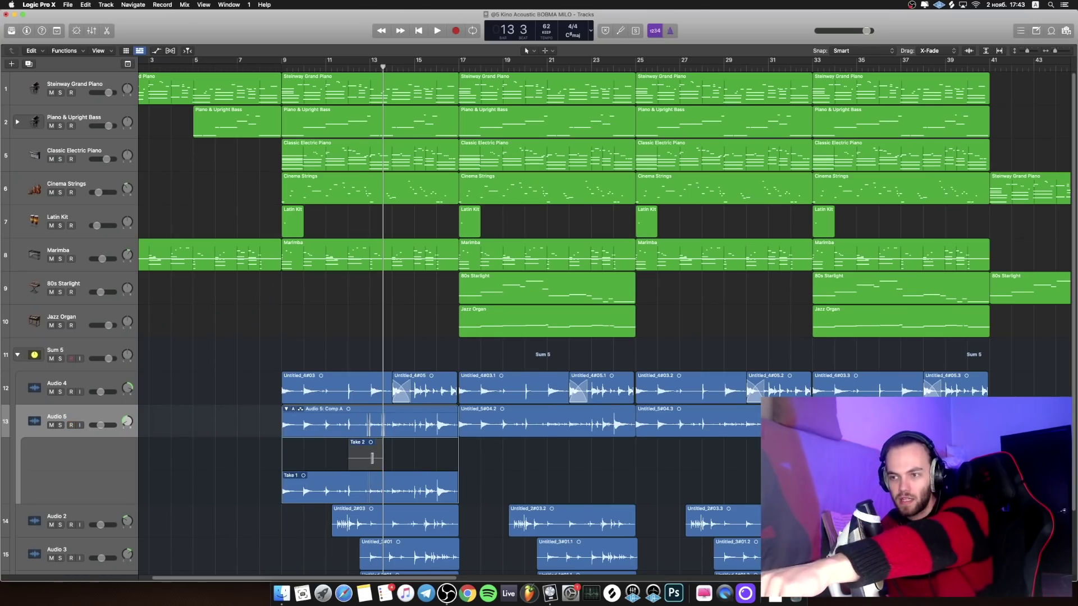
pyautogui.click(370, 461)
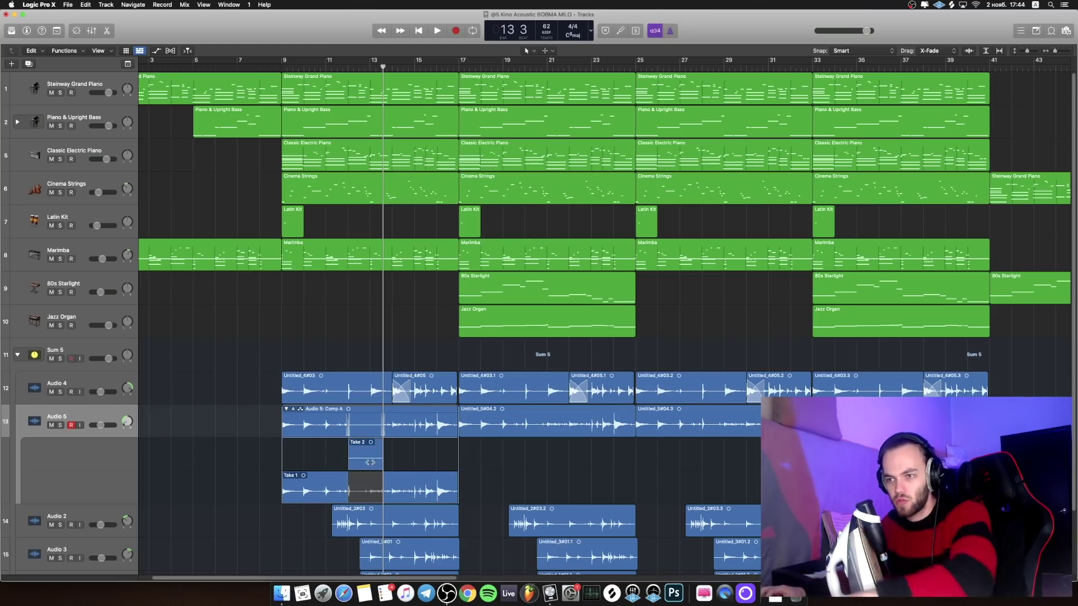
# Step: Delete the Audio 5 track together with its regions
pyautogui.press('super+BackSpace')
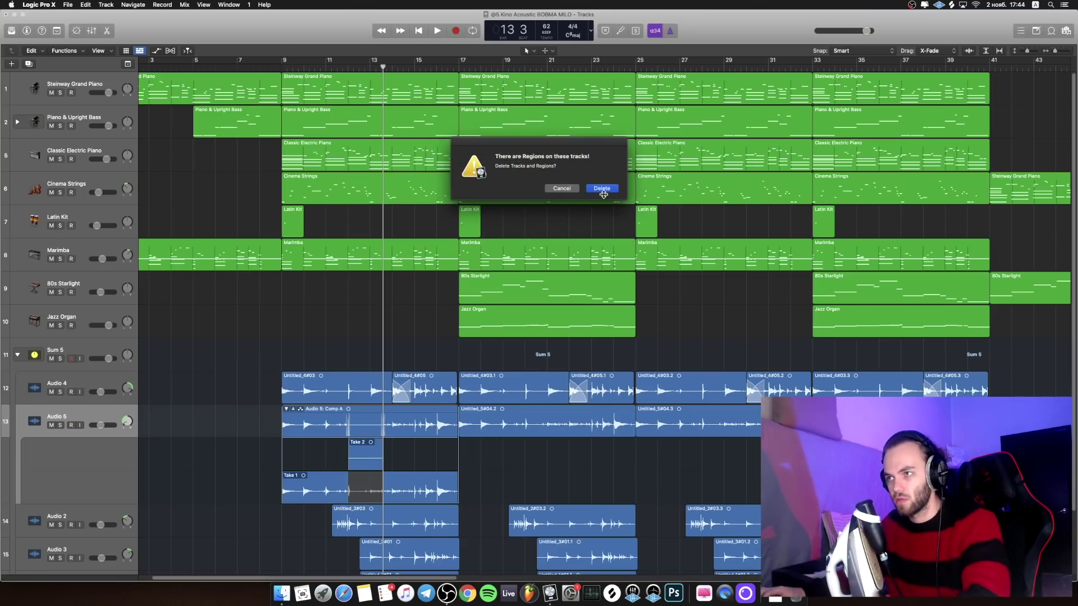
pyautogui.click(602, 189)
# Step: Color the Marimba, 80s Starlight and Jazz Organ tracks purple
pyautogui.moveTo(1024, 331); pyautogui.dragTo(191, 250)
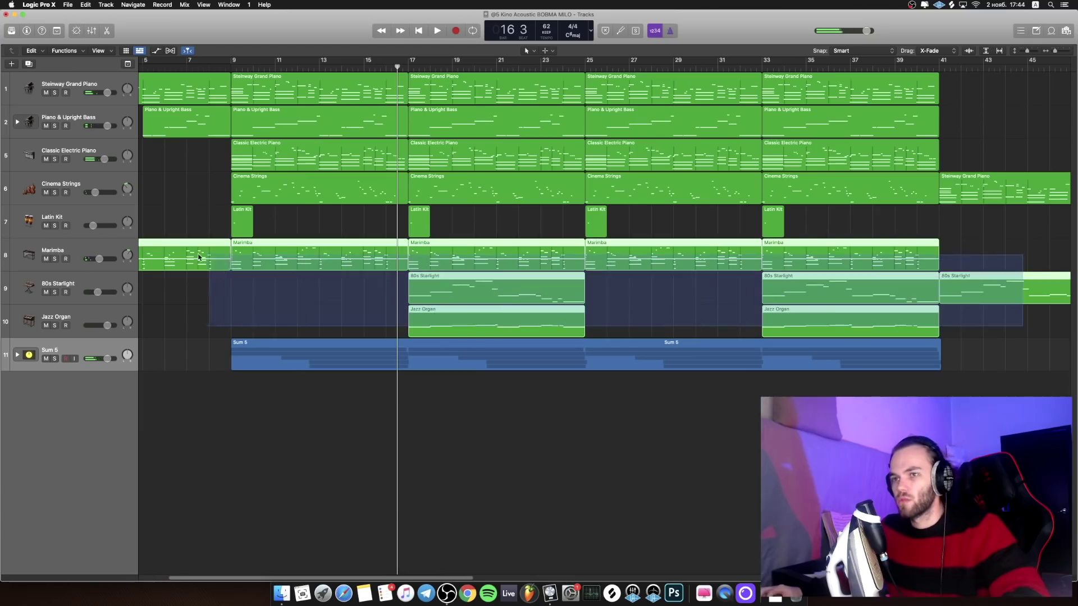
pyautogui.rightClick(192, 250)
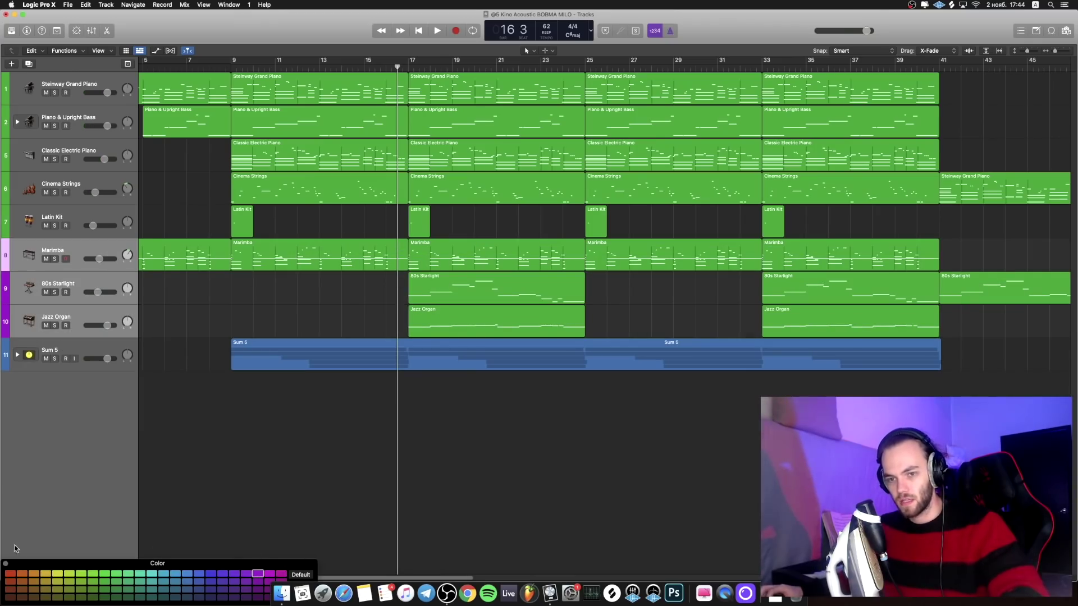
pyautogui.click(4, 563)
# Step: Color the Marimba regions from bar 9 onward and all 80s Starlight and Jazz Organ regions by their track colors
pyautogui.moveTo(348, 291); pyautogui.dragTo(456, 302)
pyautogui.moveTo(998, 332); pyautogui.dragTo(392, 263)
pyautogui.rightClick(382, 259)
pyautogui.moveTo(477, 377)
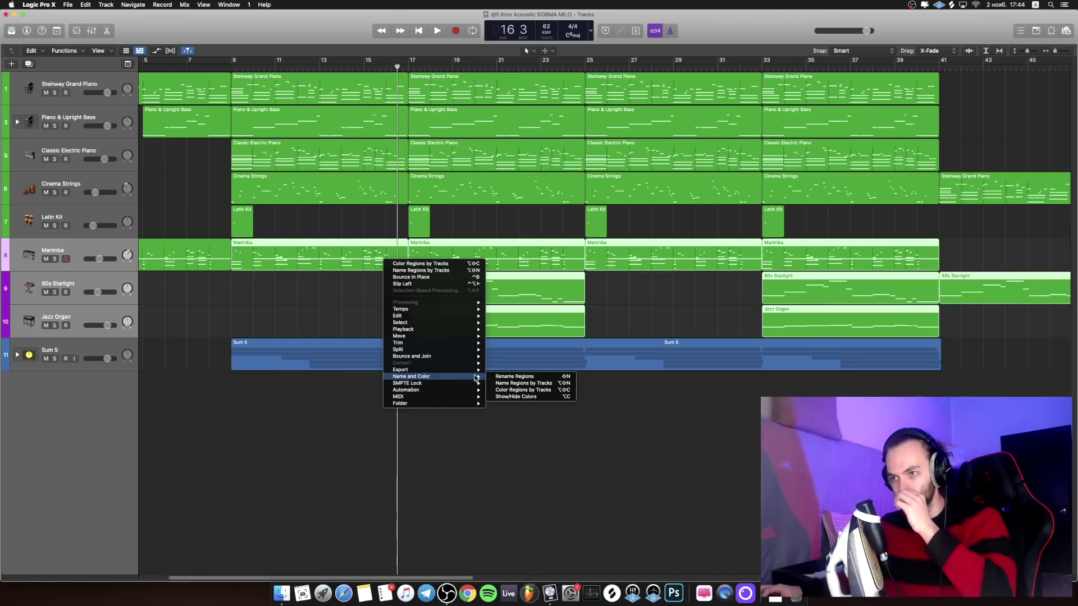
pyautogui.click(542, 389)
pyautogui.click(380, 320)
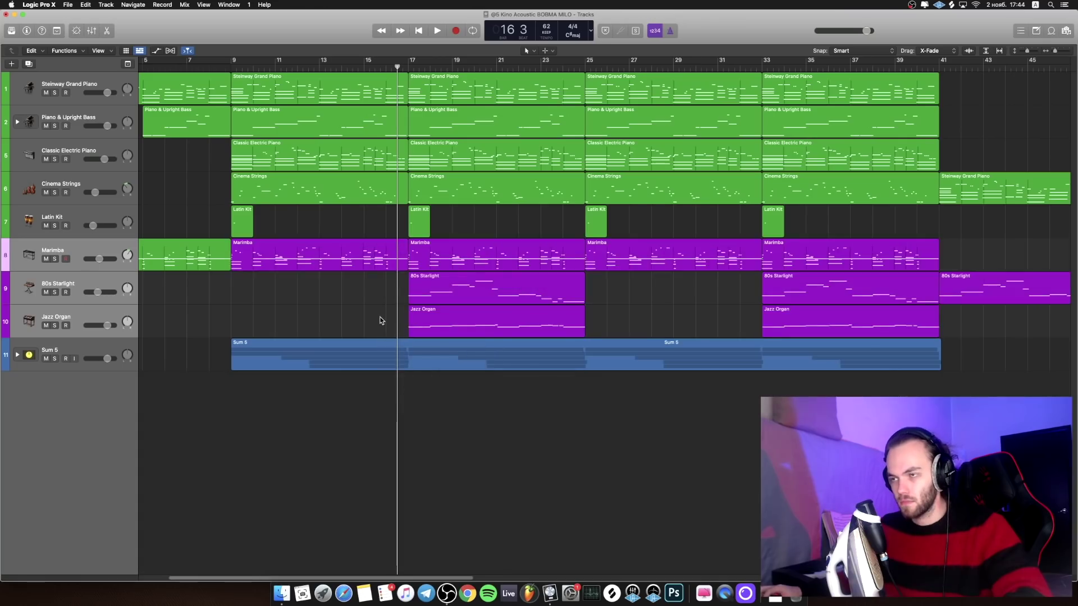
pyautogui.hscroll(5, 380, 316)
pyautogui.hscroll(-6, 380, 316)
pyautogui.hscroll(-2, 376, 310)
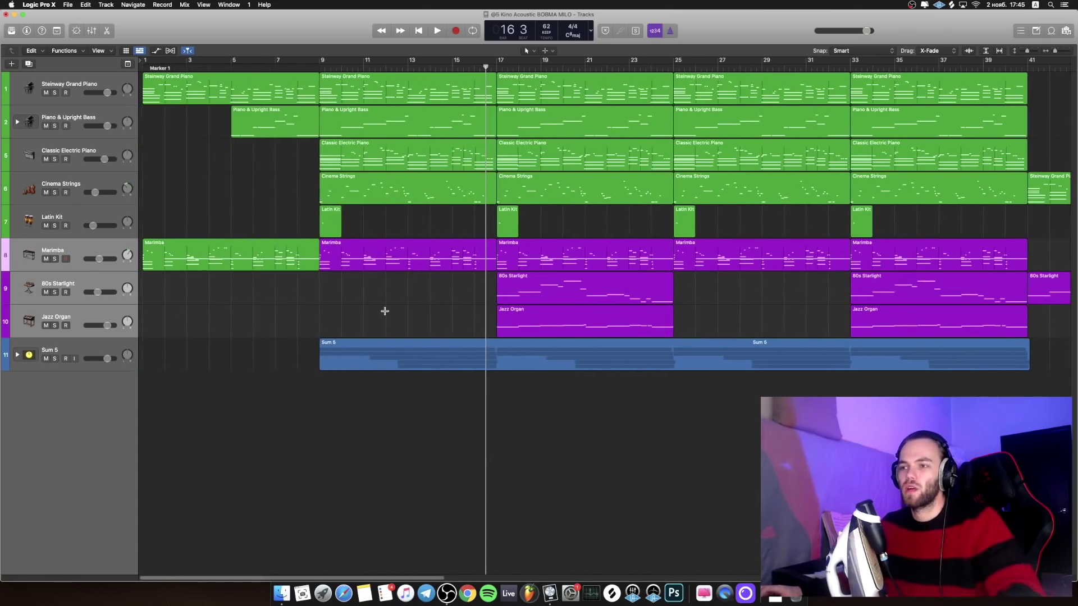
pyautogui.hscroll(3, 404, 306)
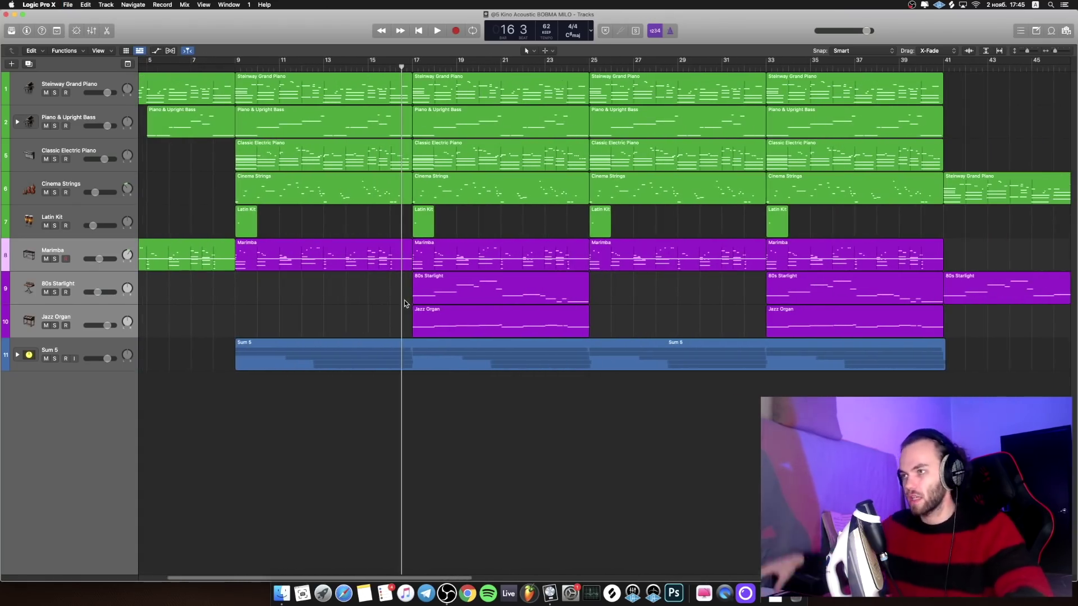